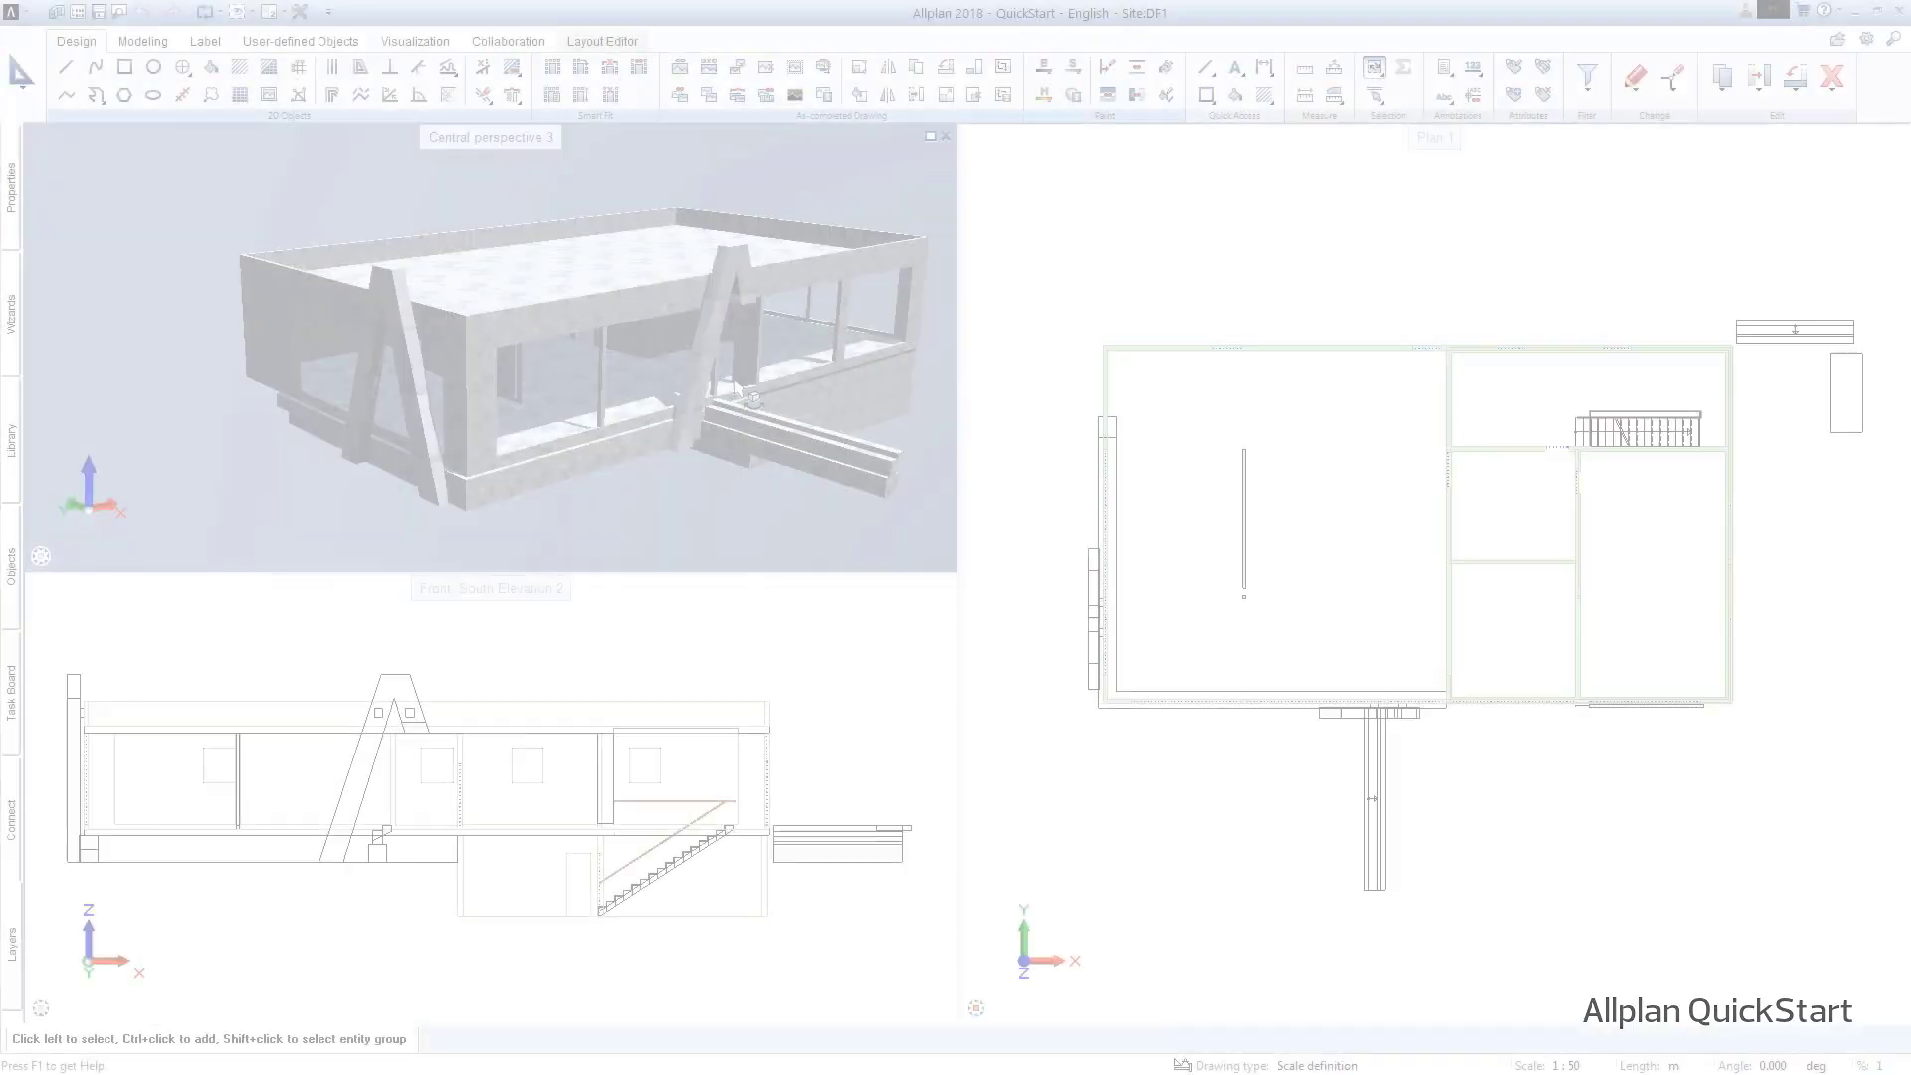
Orbit the Central perspective view to inspect the café building's concrete structure.
shift+middle_drag(751, 398, 762, 456)
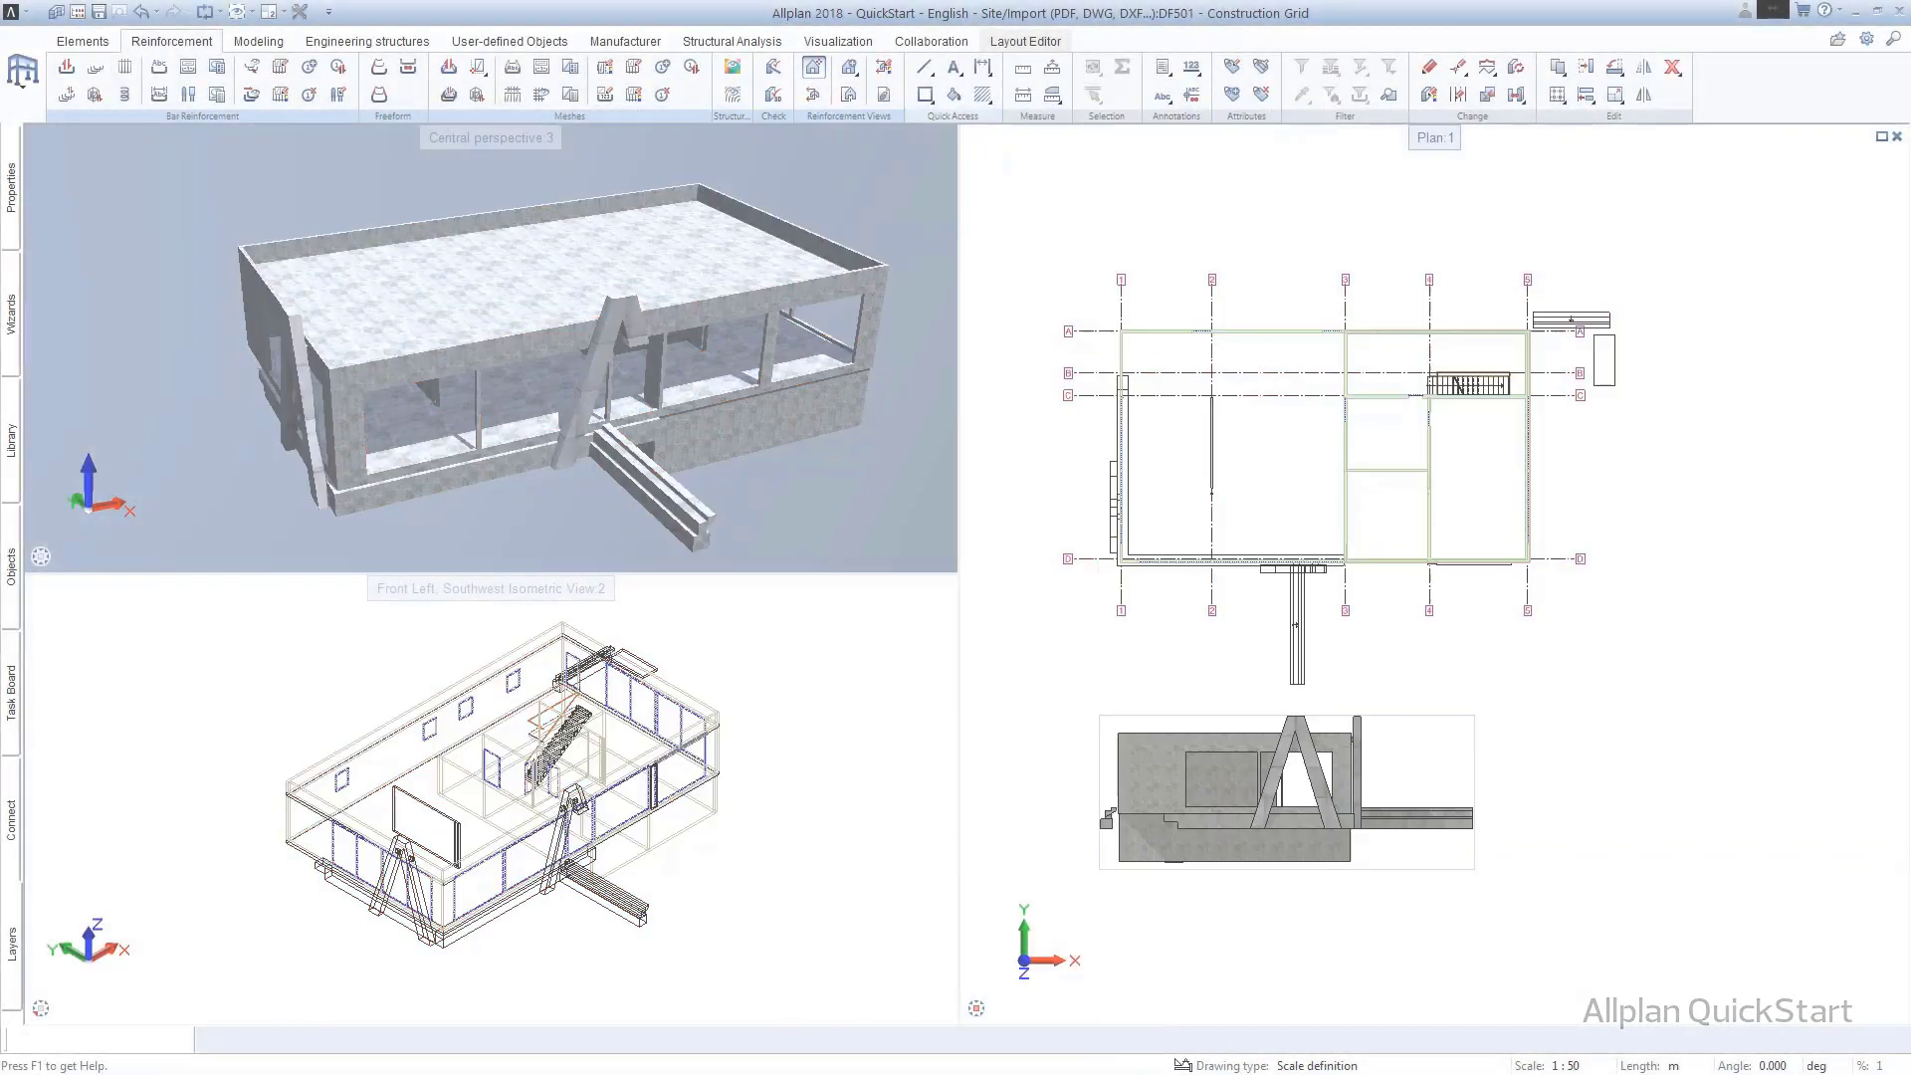
Place the labelled West View and zoom out to see the layout sheet.
key(Return)
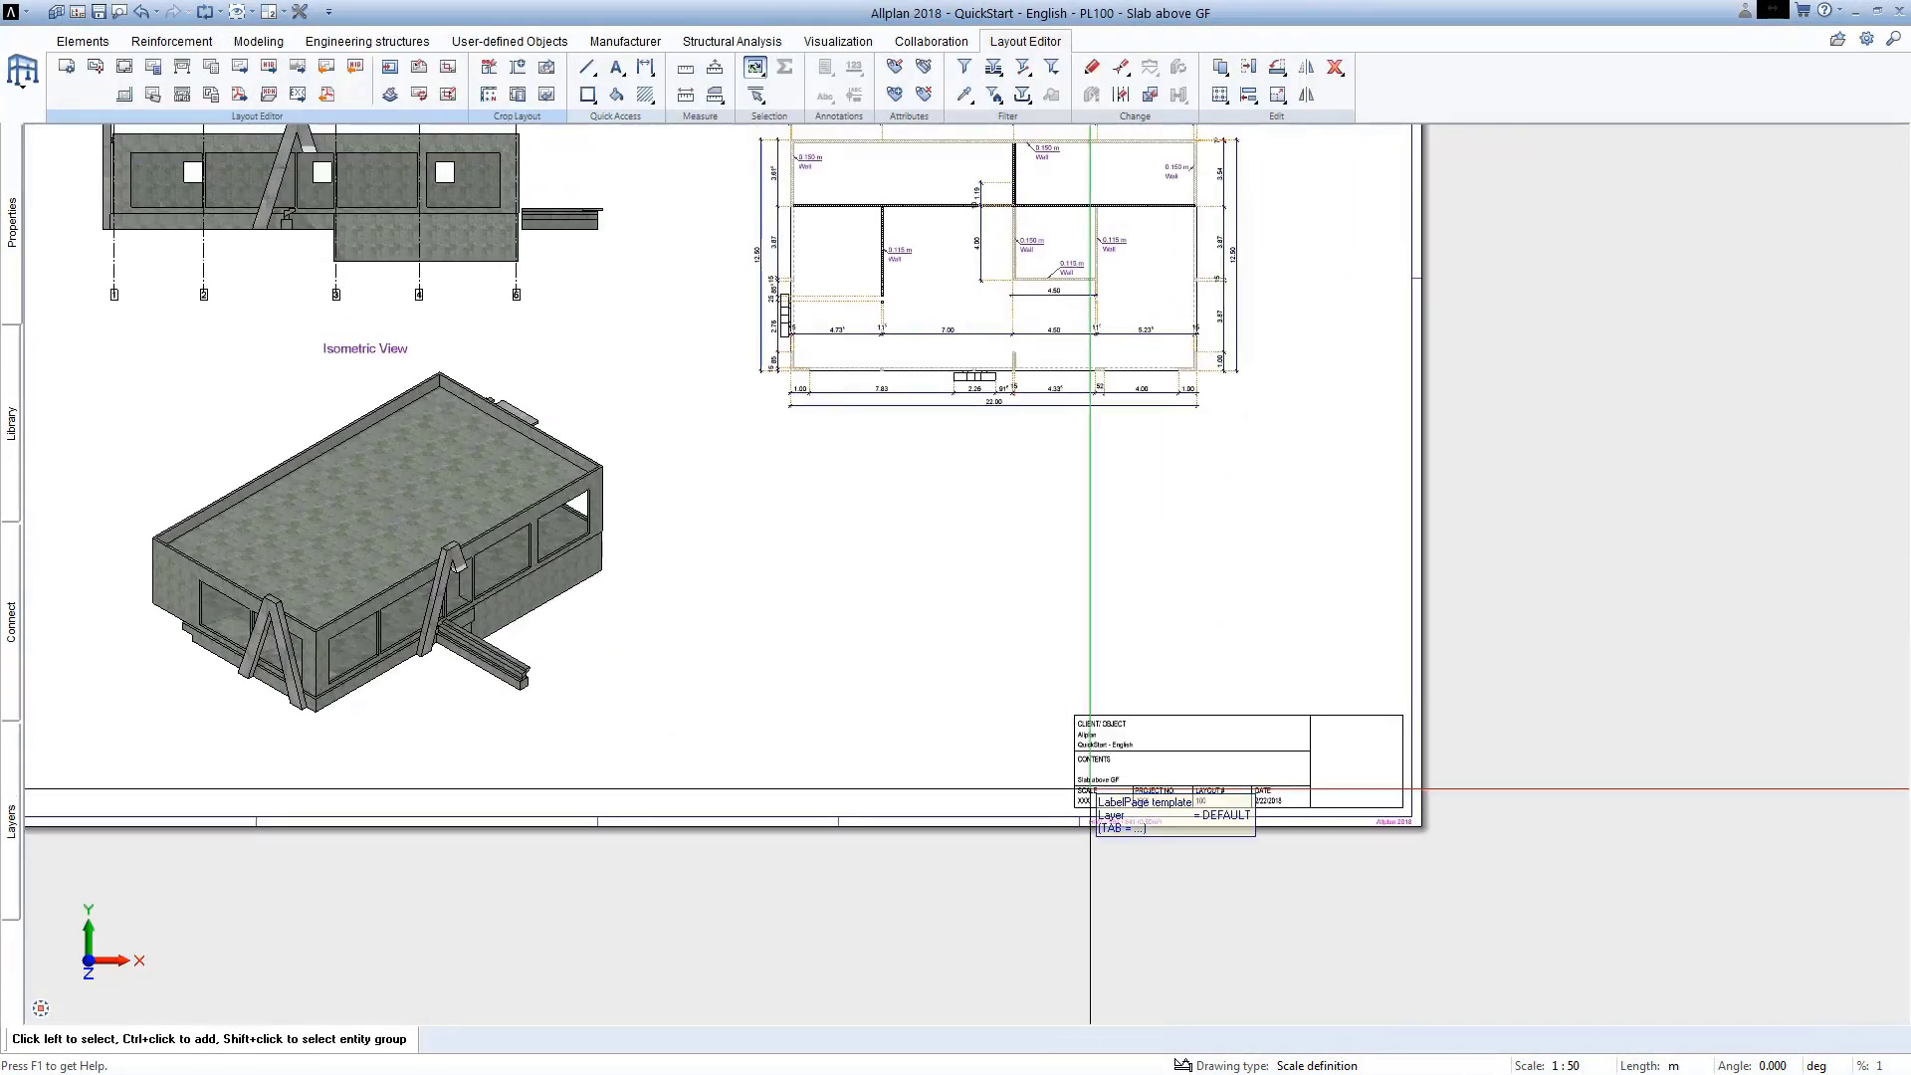
scroll(1164, 757, down, 5)
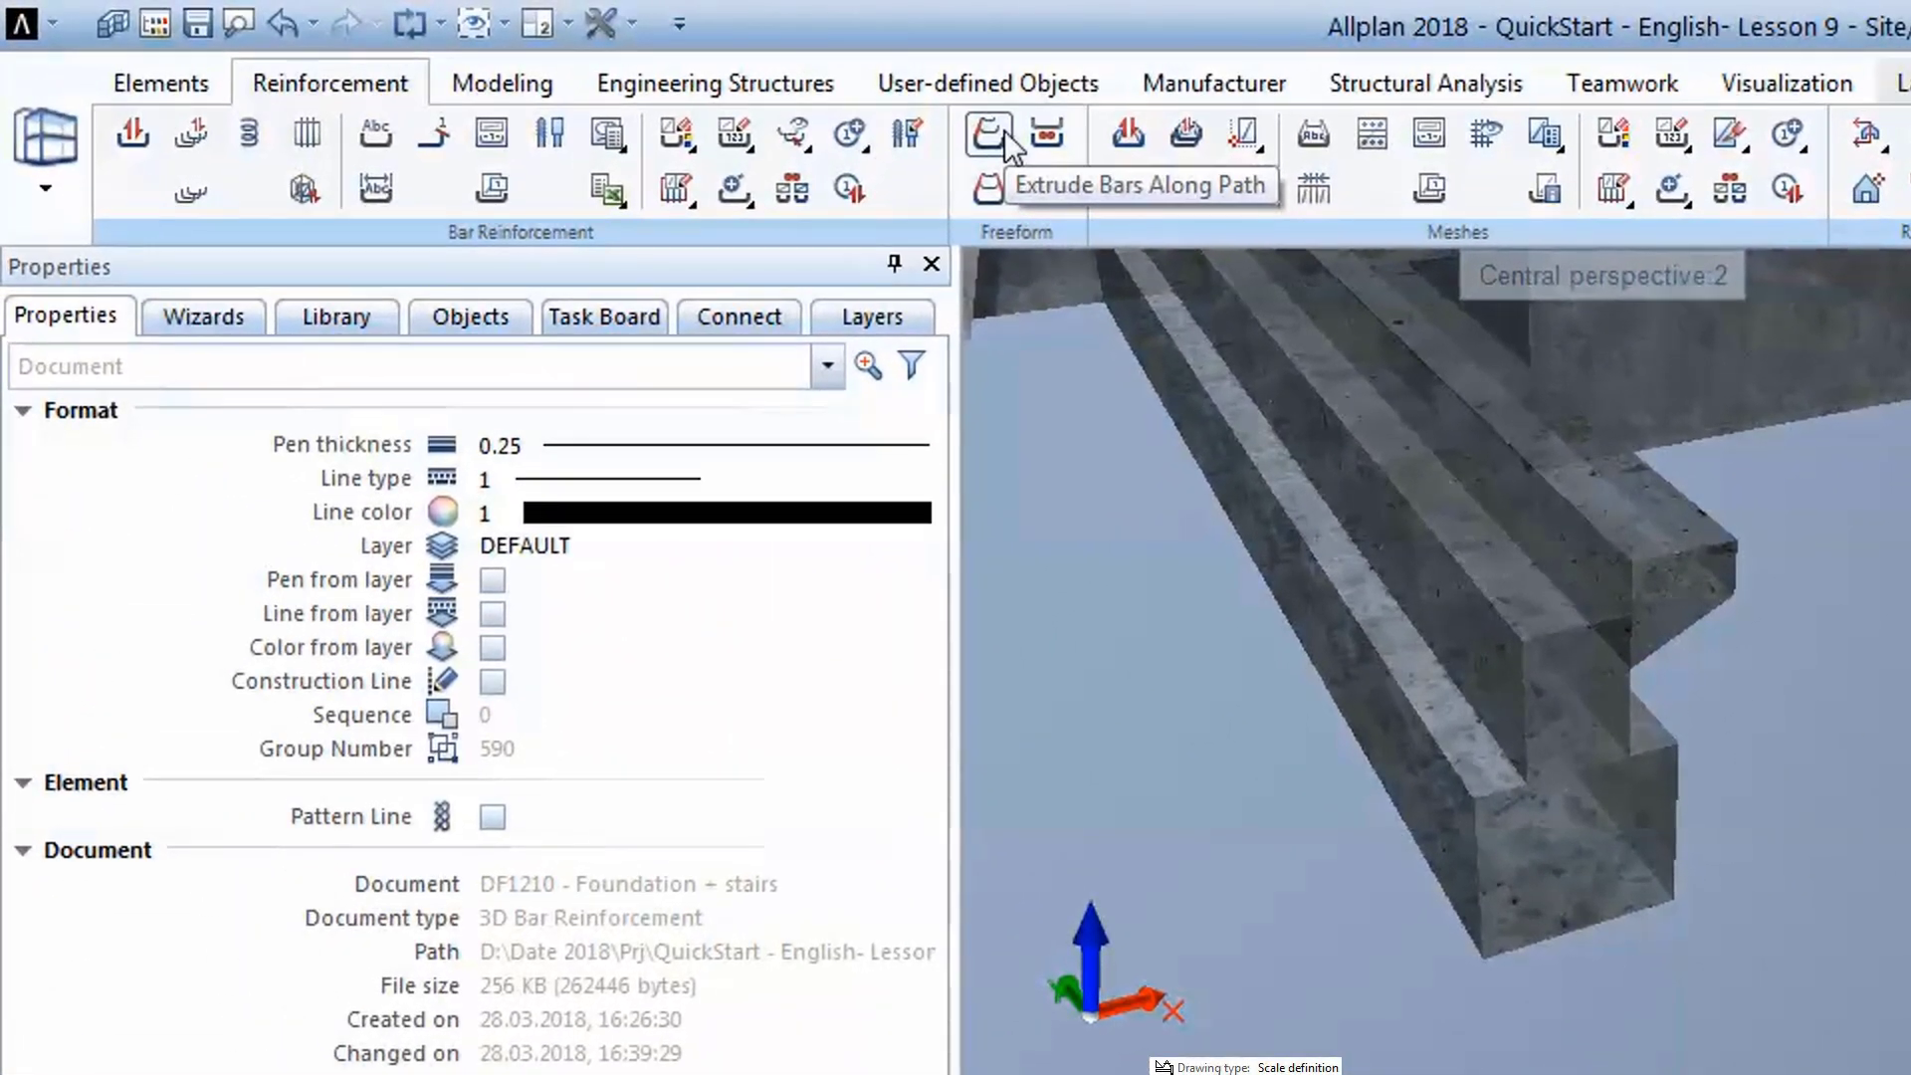
Extrude stirrups along the foundation beam at 0.15 spacing, then tick stair bar Shape 2.
click(540, 76)
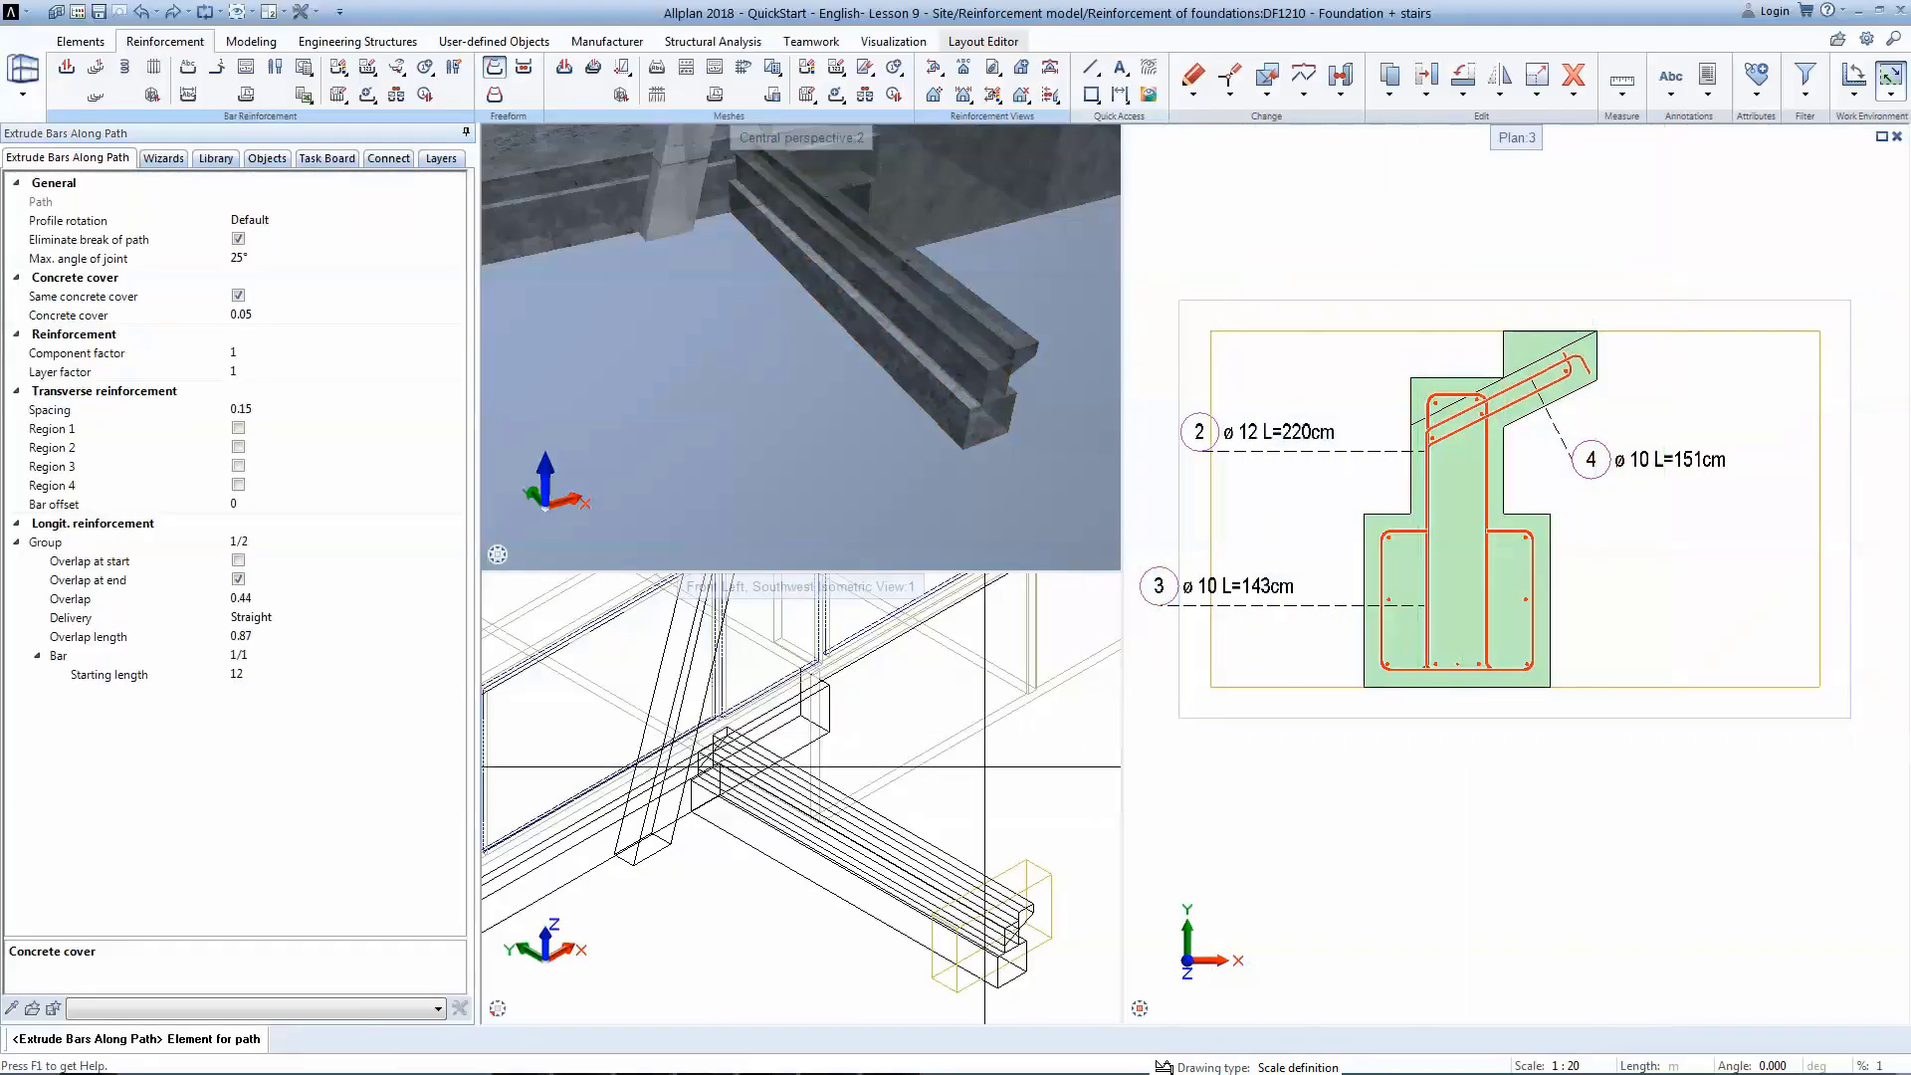
click(244, 409)
text(.15)
key(Return)
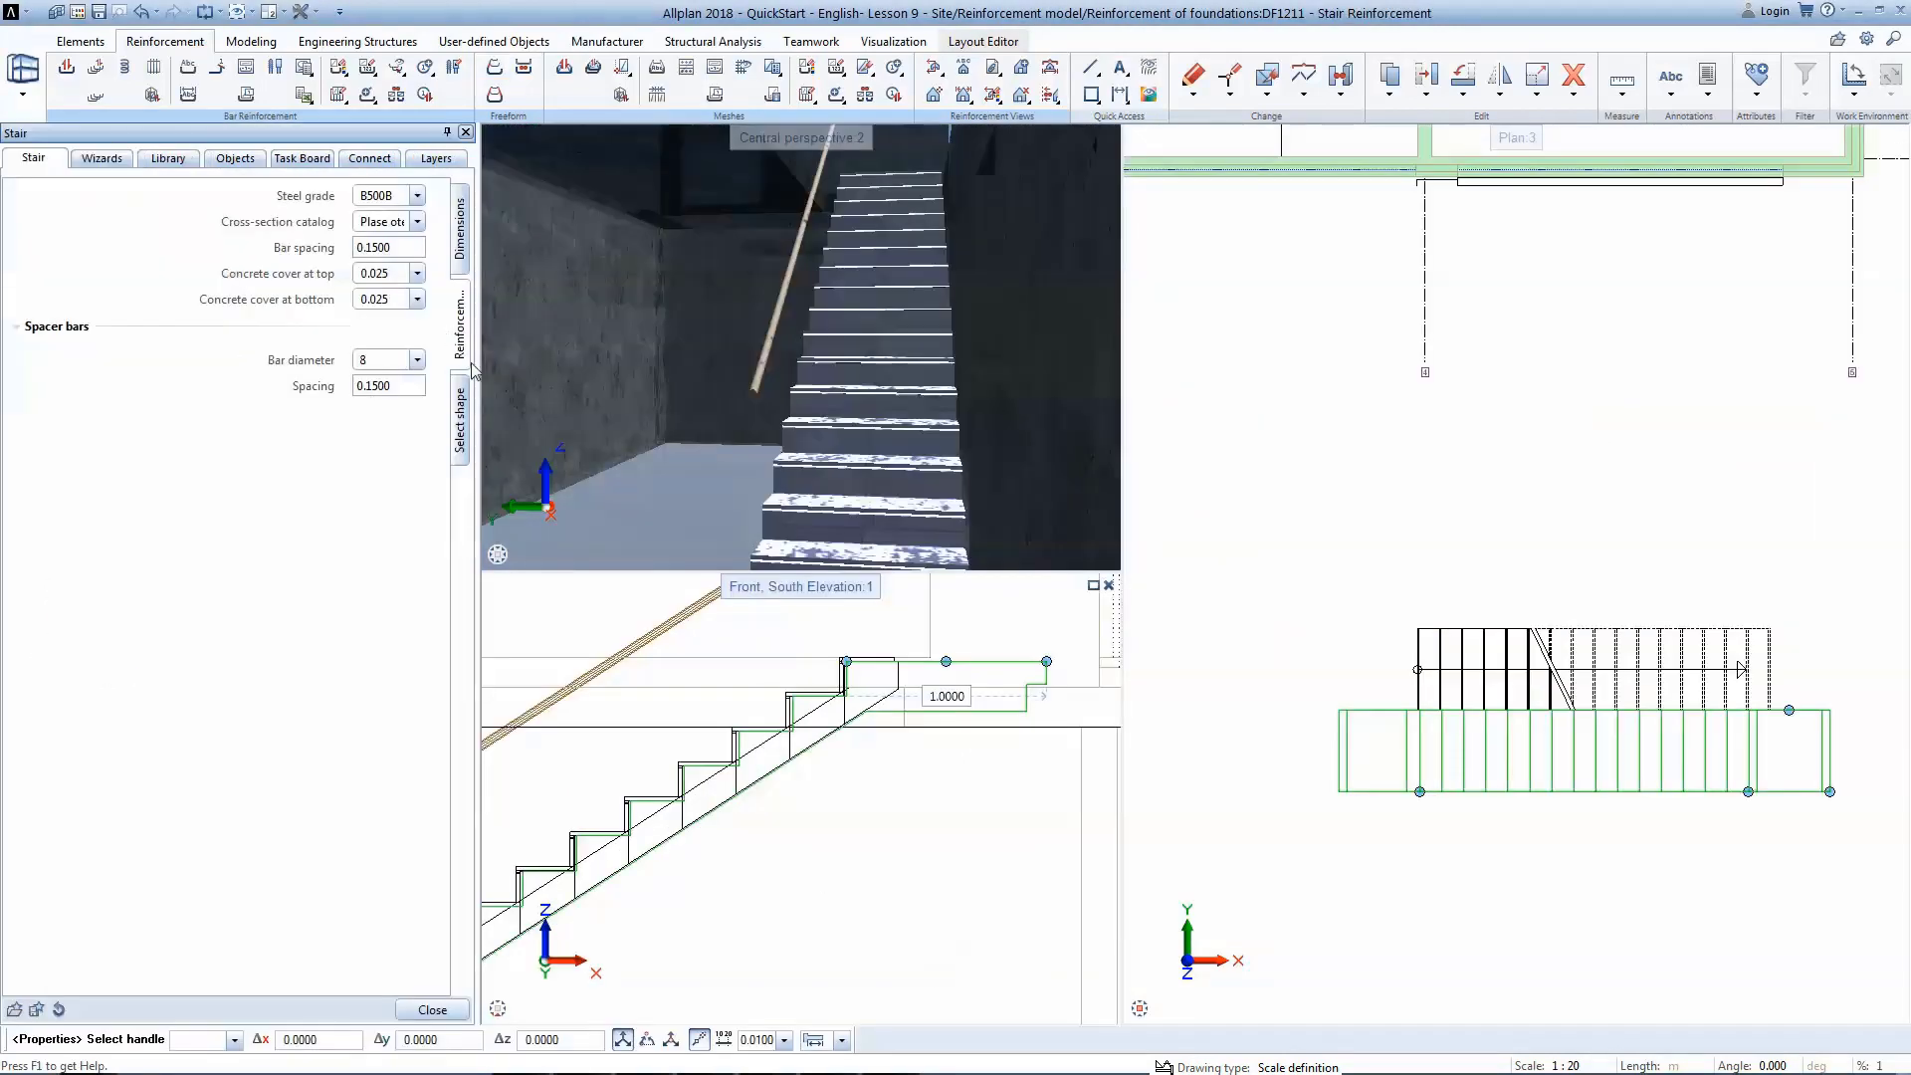
click(460, 408)
click(418, 227)
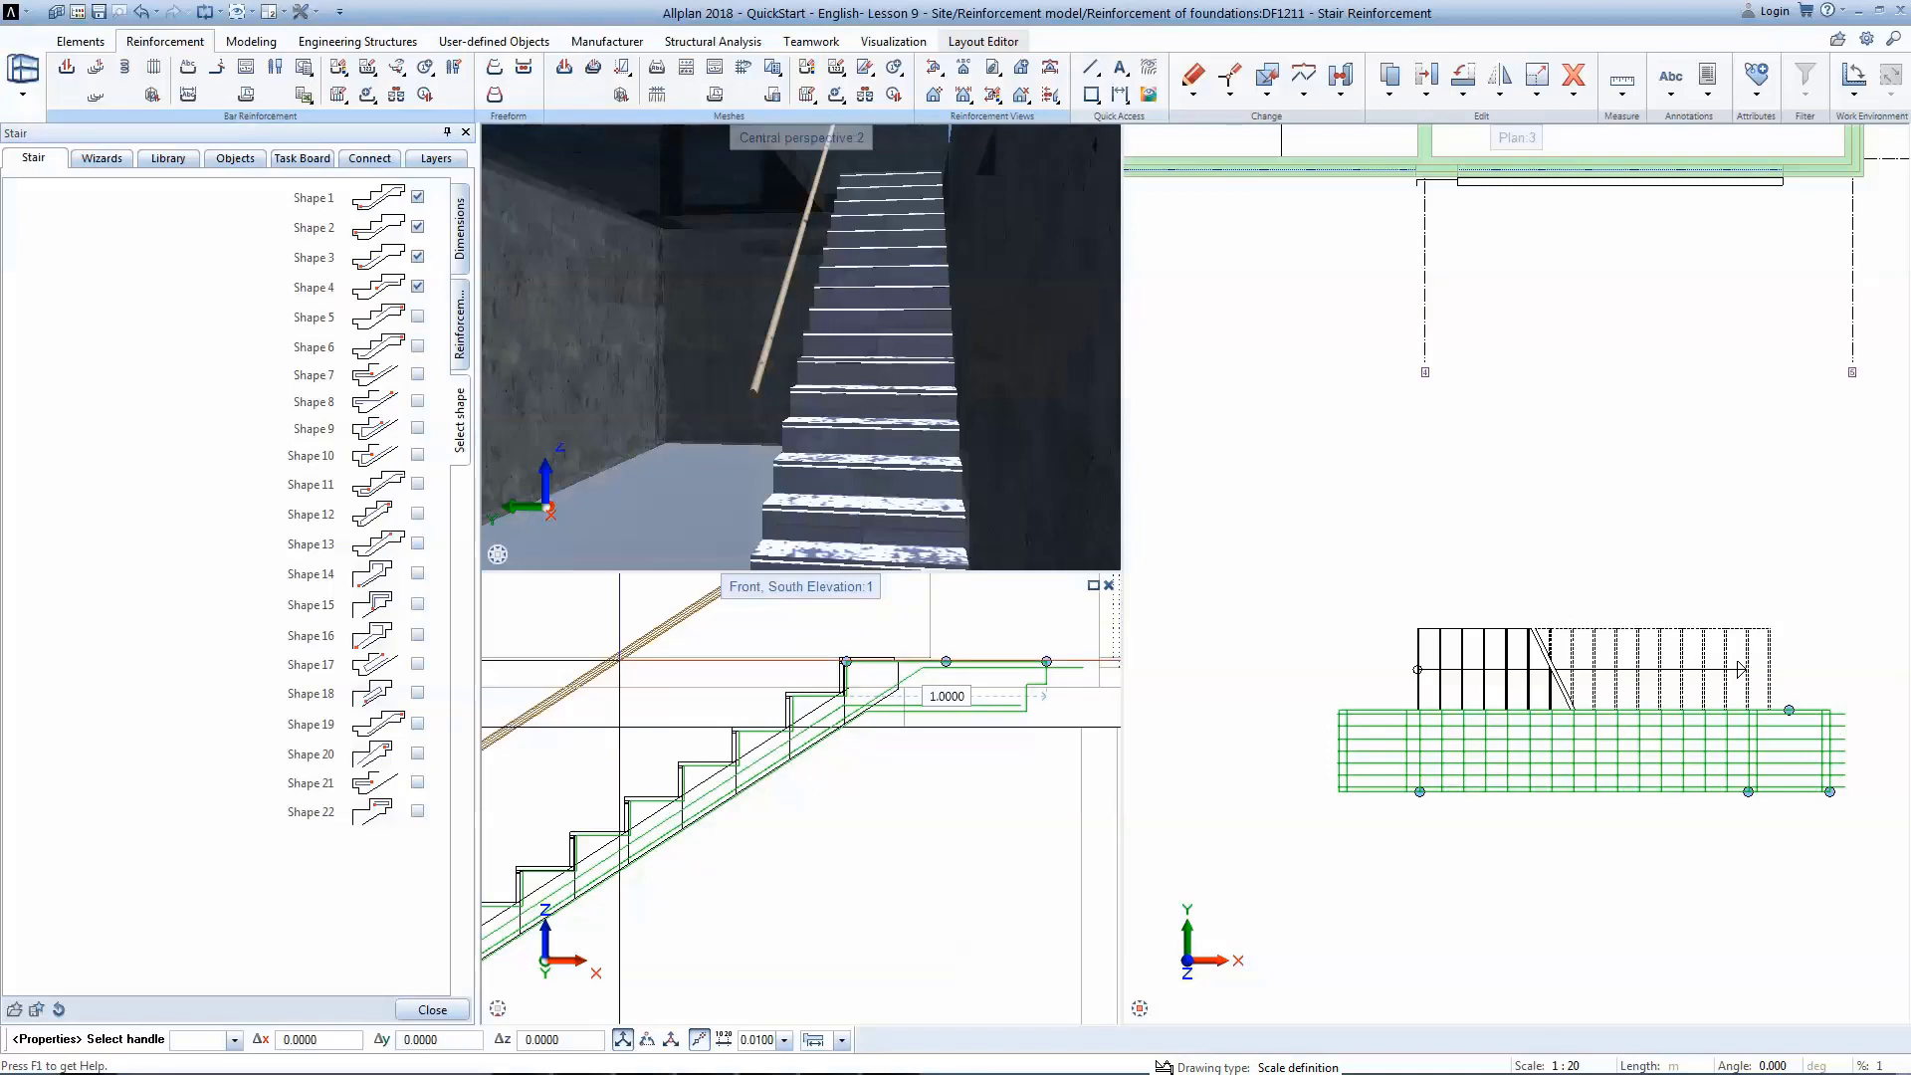
Tick Shape 5 and Shape 6 in the stair's Select shape list.
scroll(802, 772, up, 3)
click(418, 317)
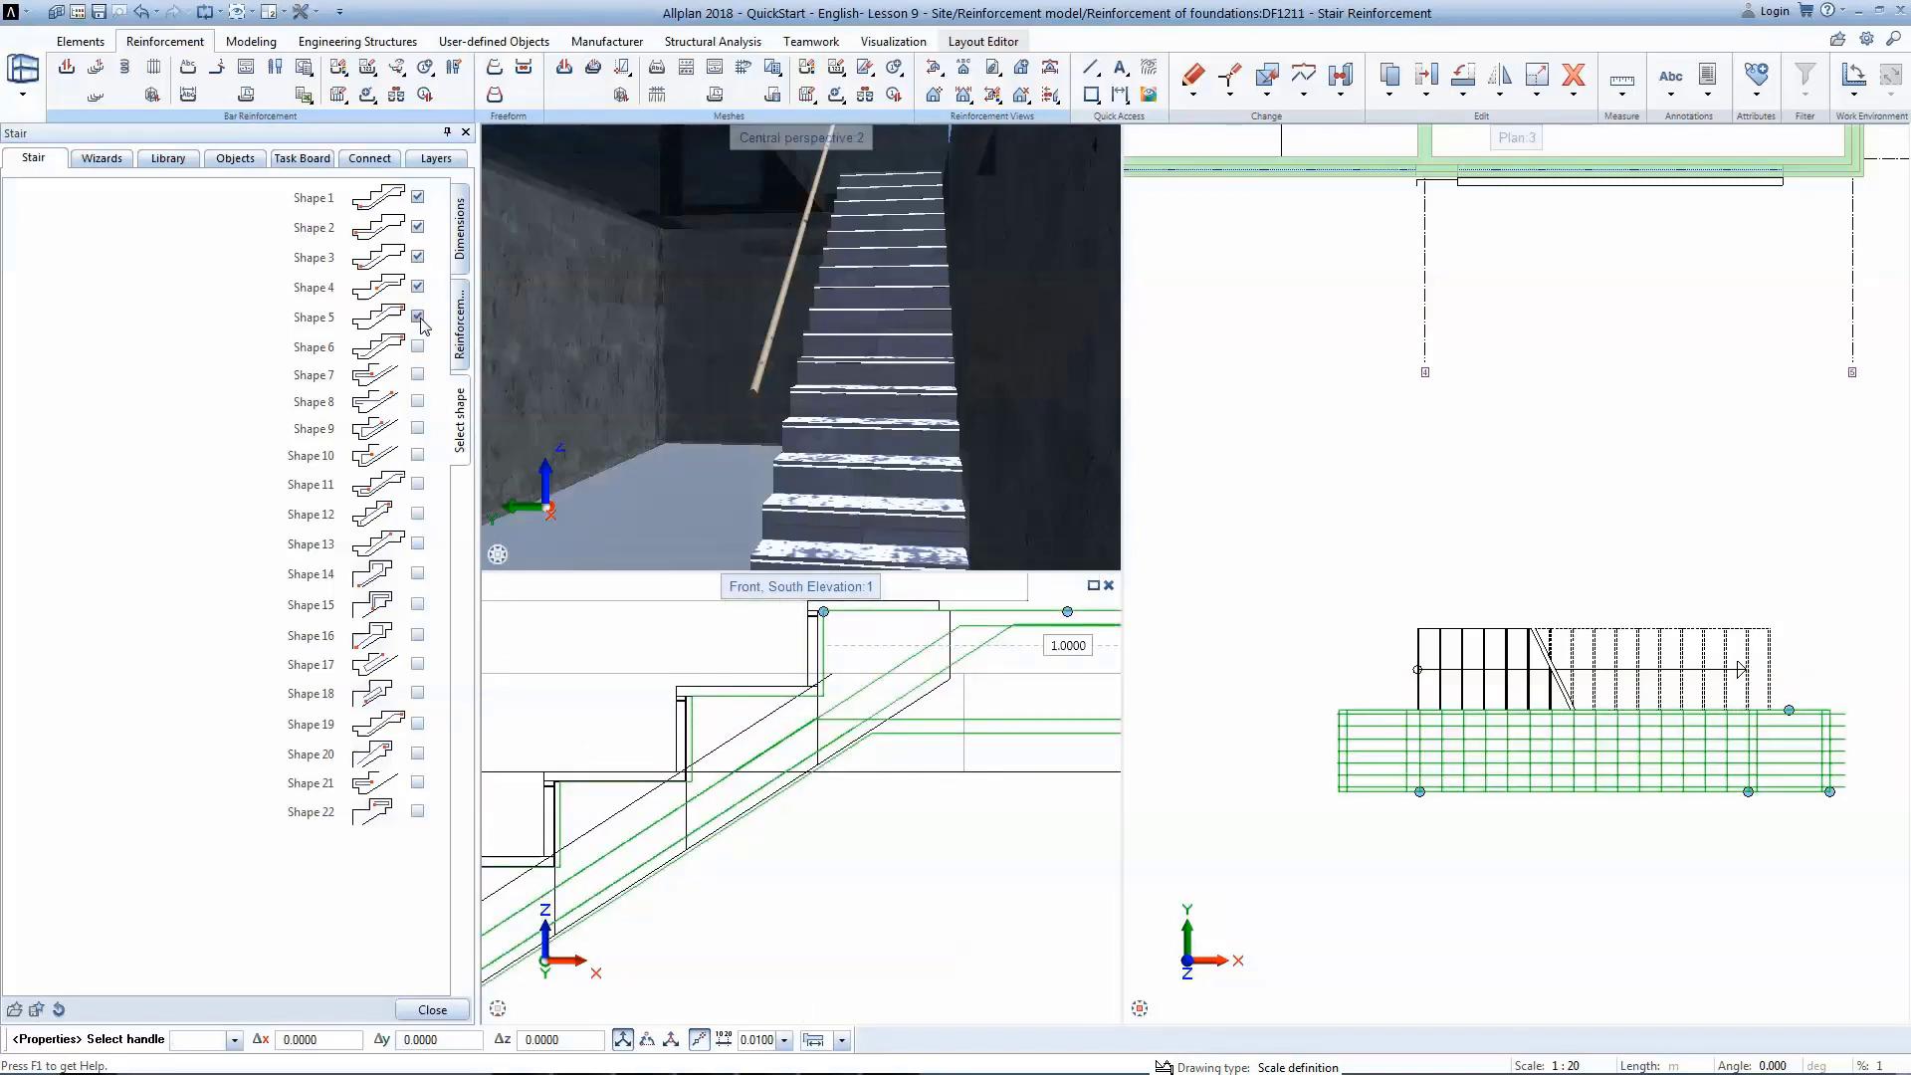
click(418, 346)
scroll(801, 796, down, 3)
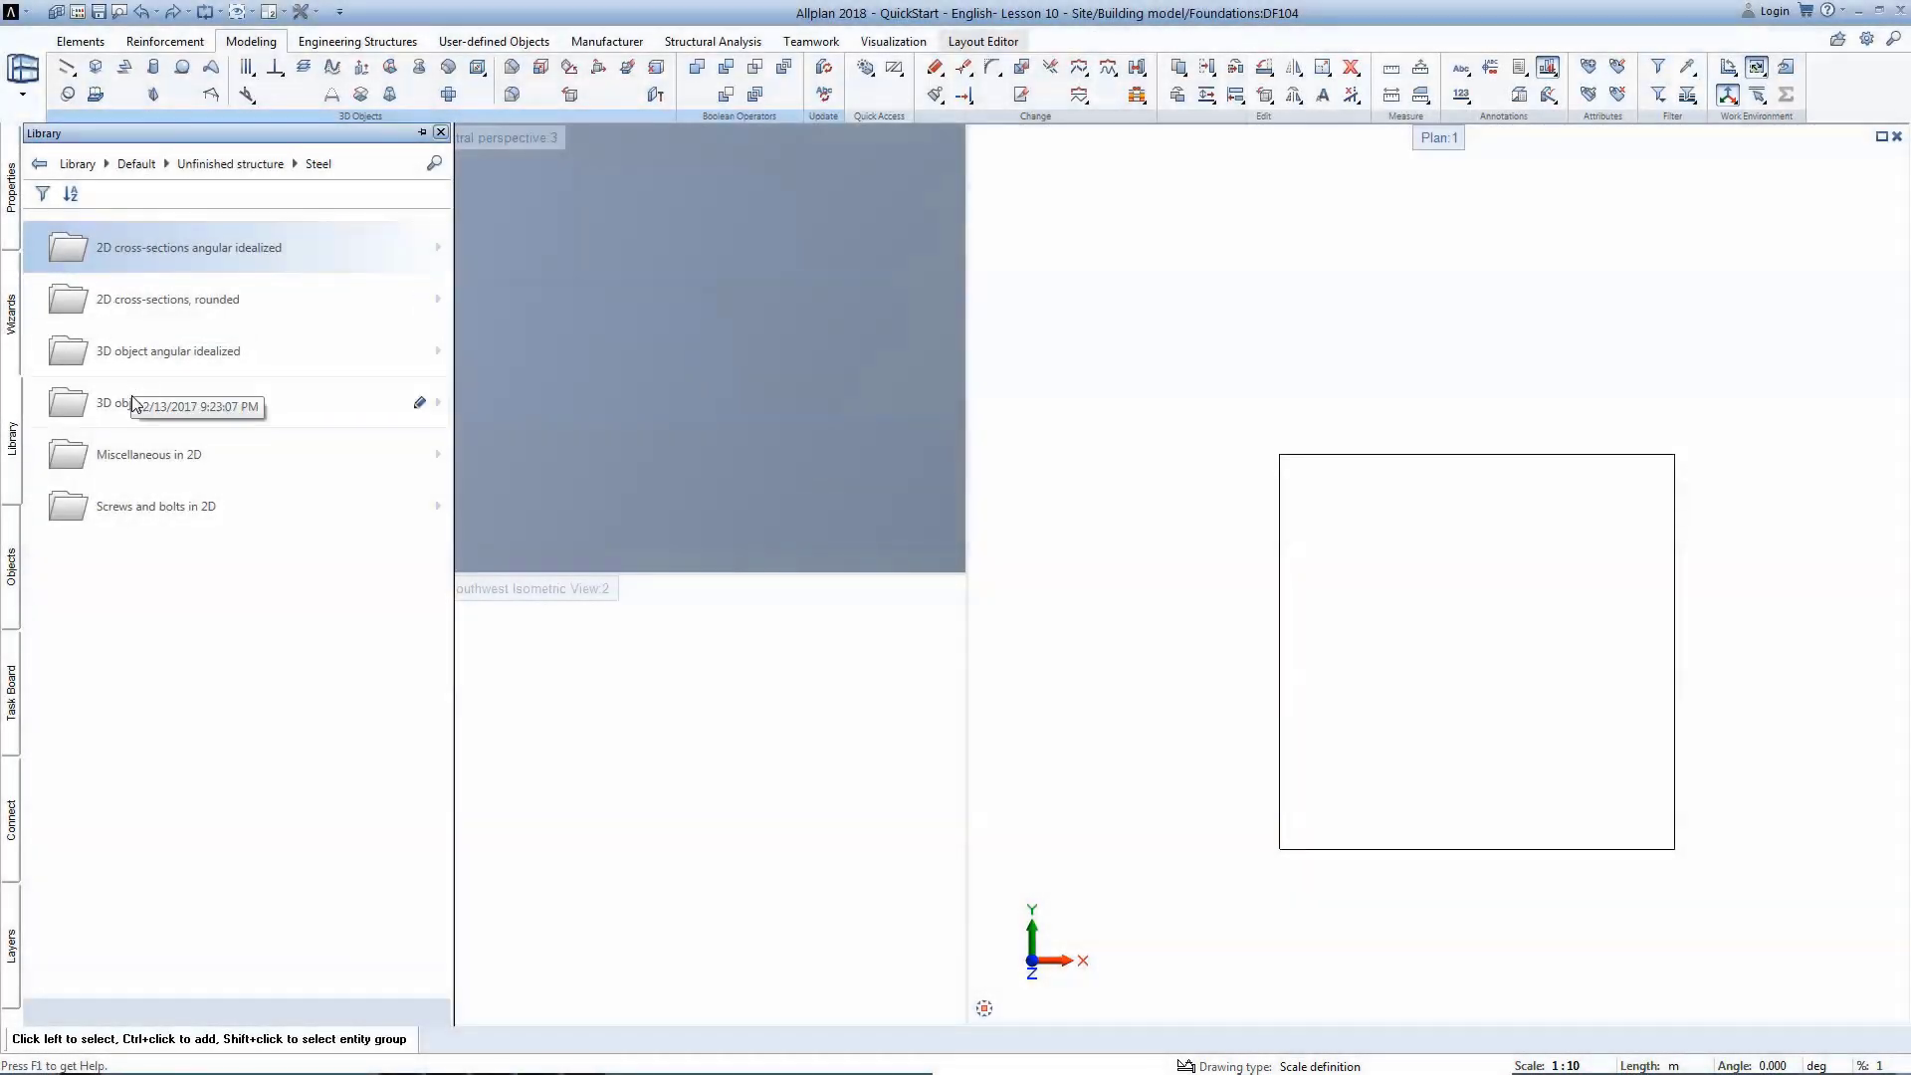
Place a square hot-finished hollow-section column at the base plate's diagonal midpoint.
click(136, 402)
scroll(136, 402, down, 1)
click(129, 820)
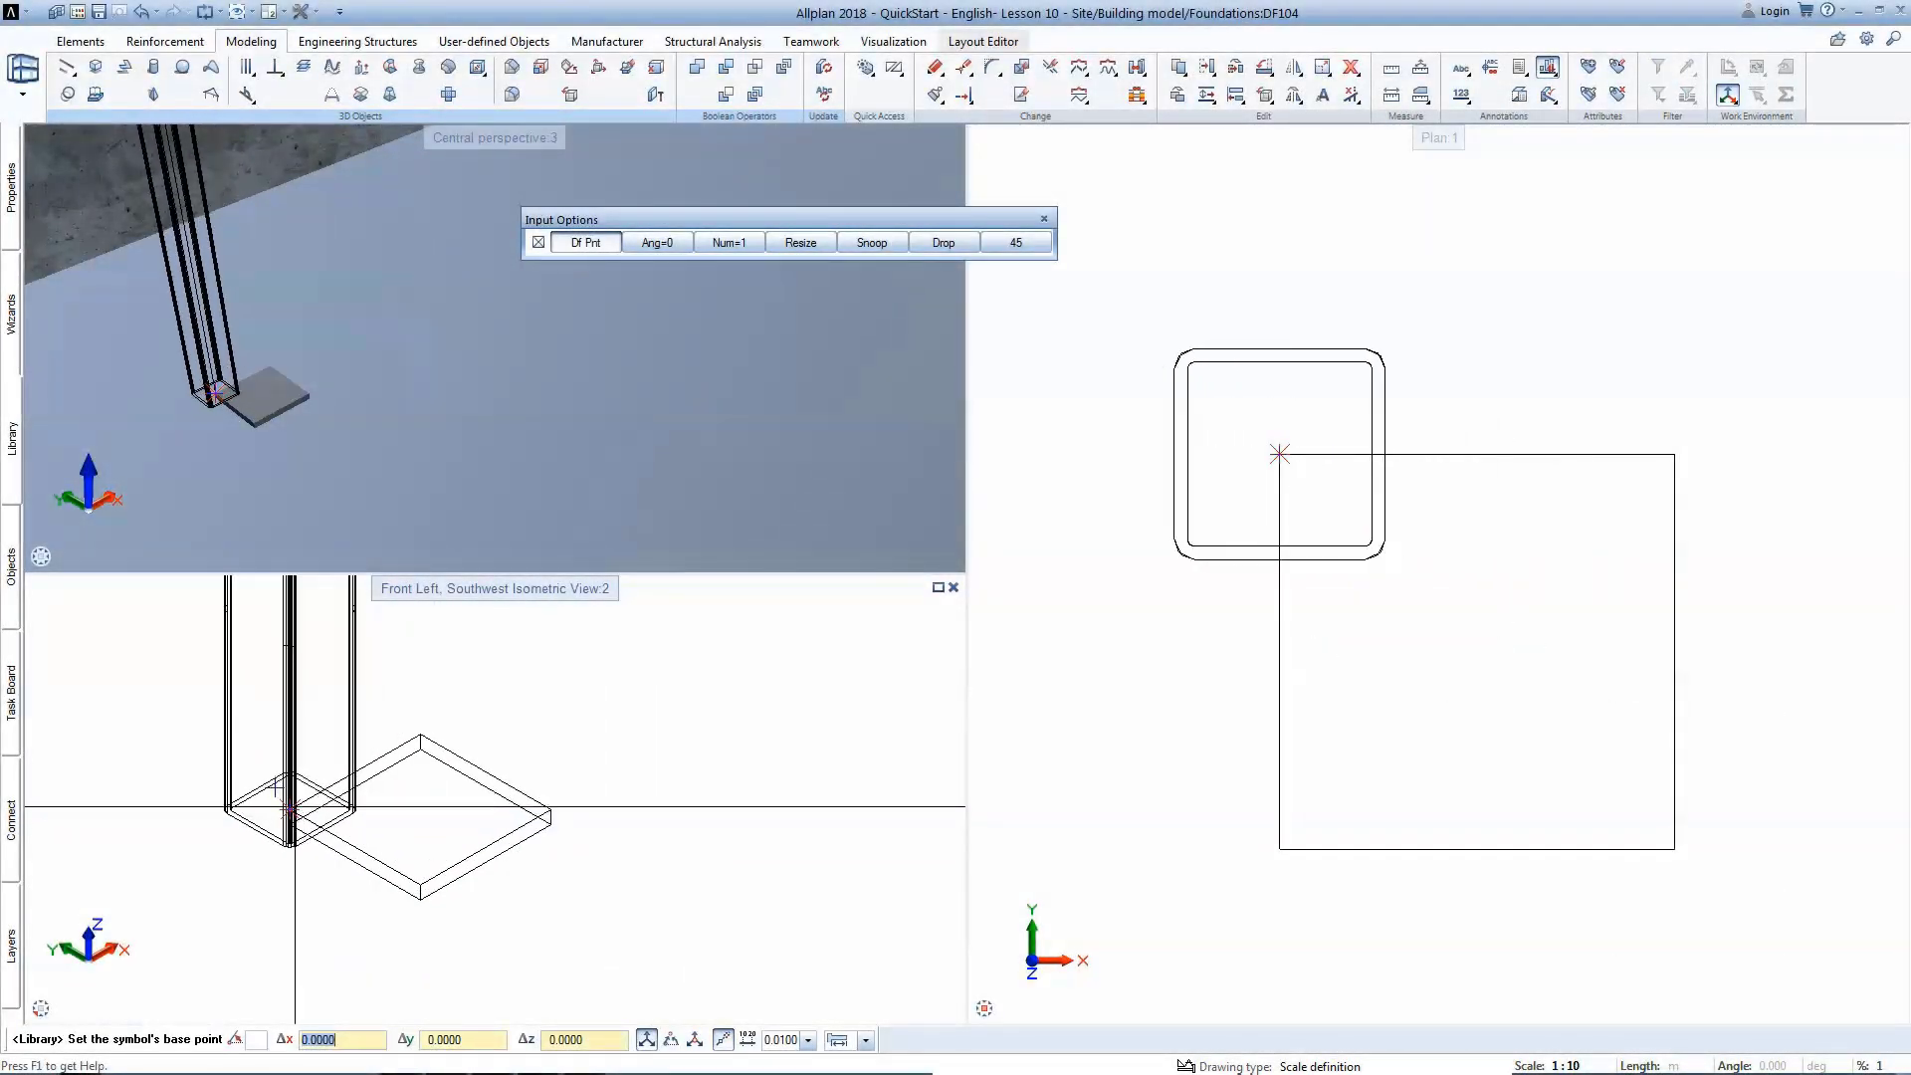
right_click(366, 816)
click(344, 604)
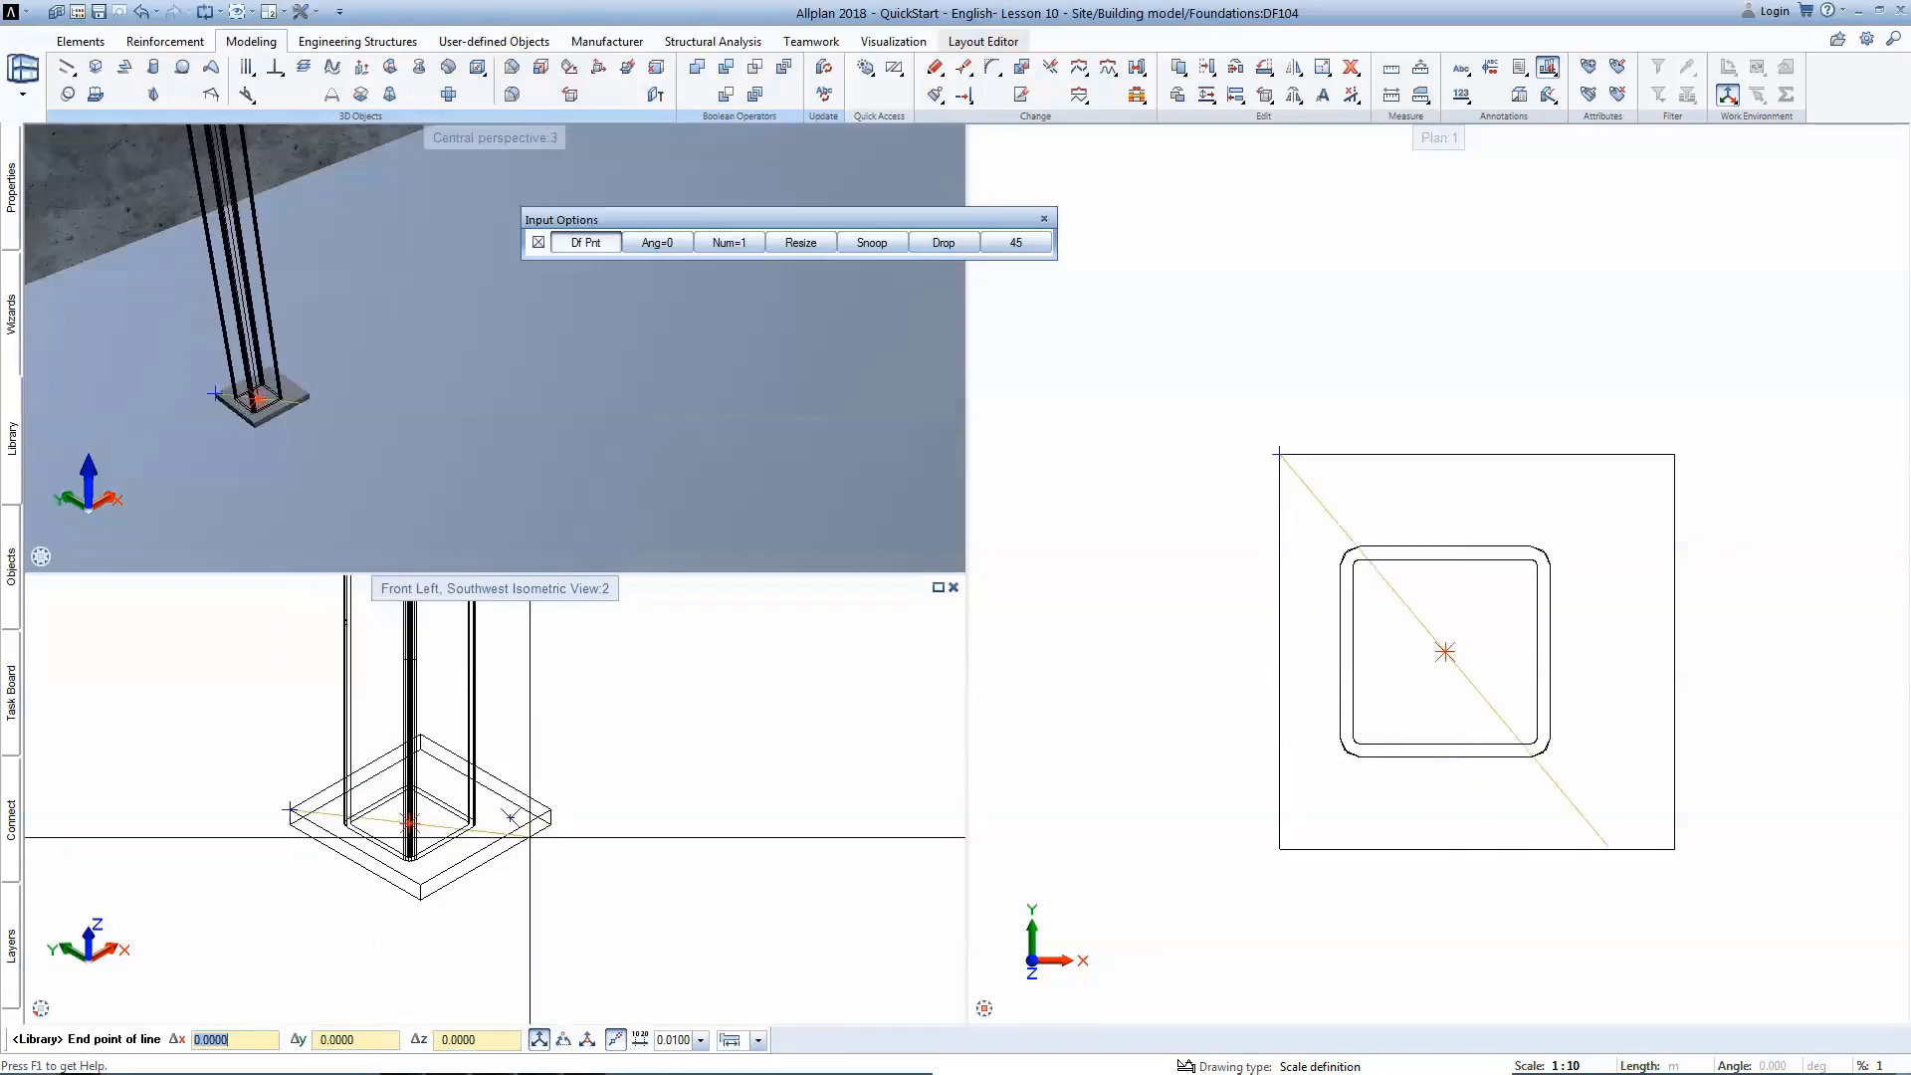
click(531, 787)
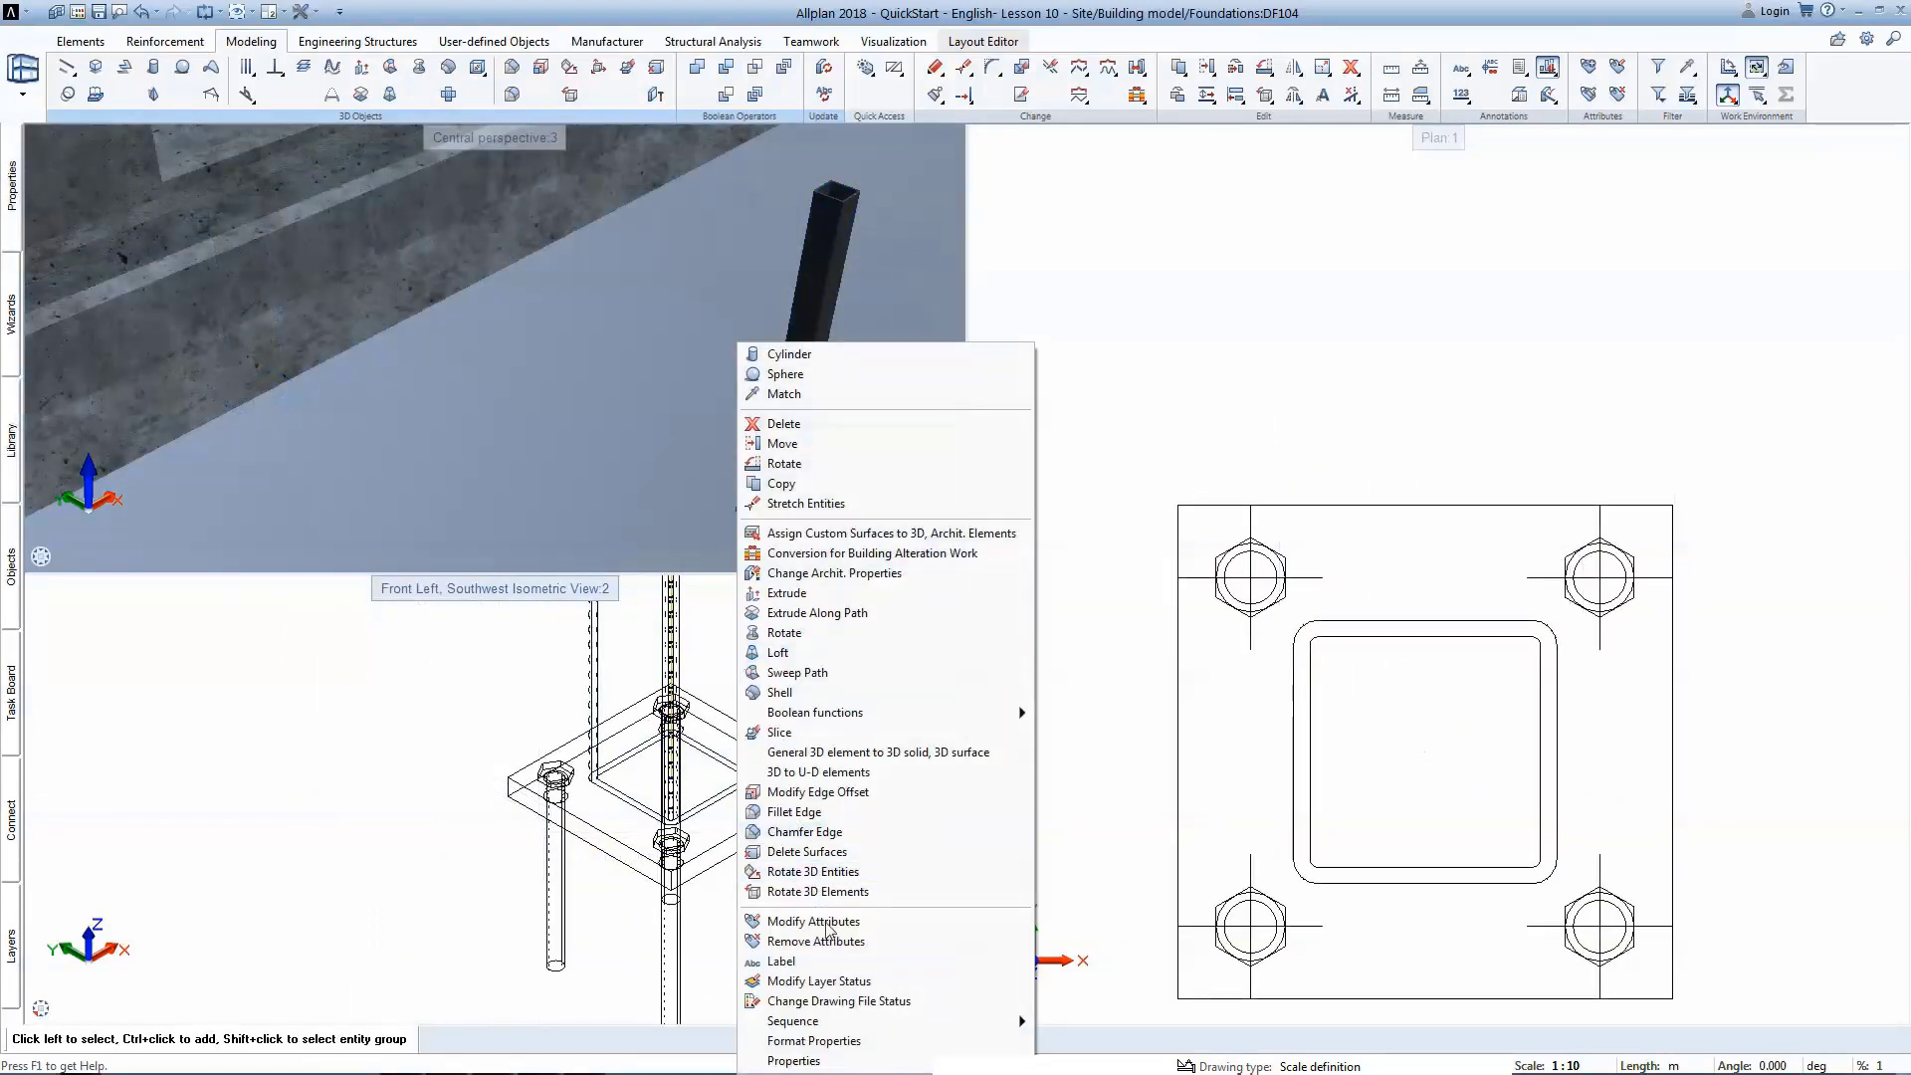
Set the steel column's Trade attribute to Steel construction work.
click(812, 922)
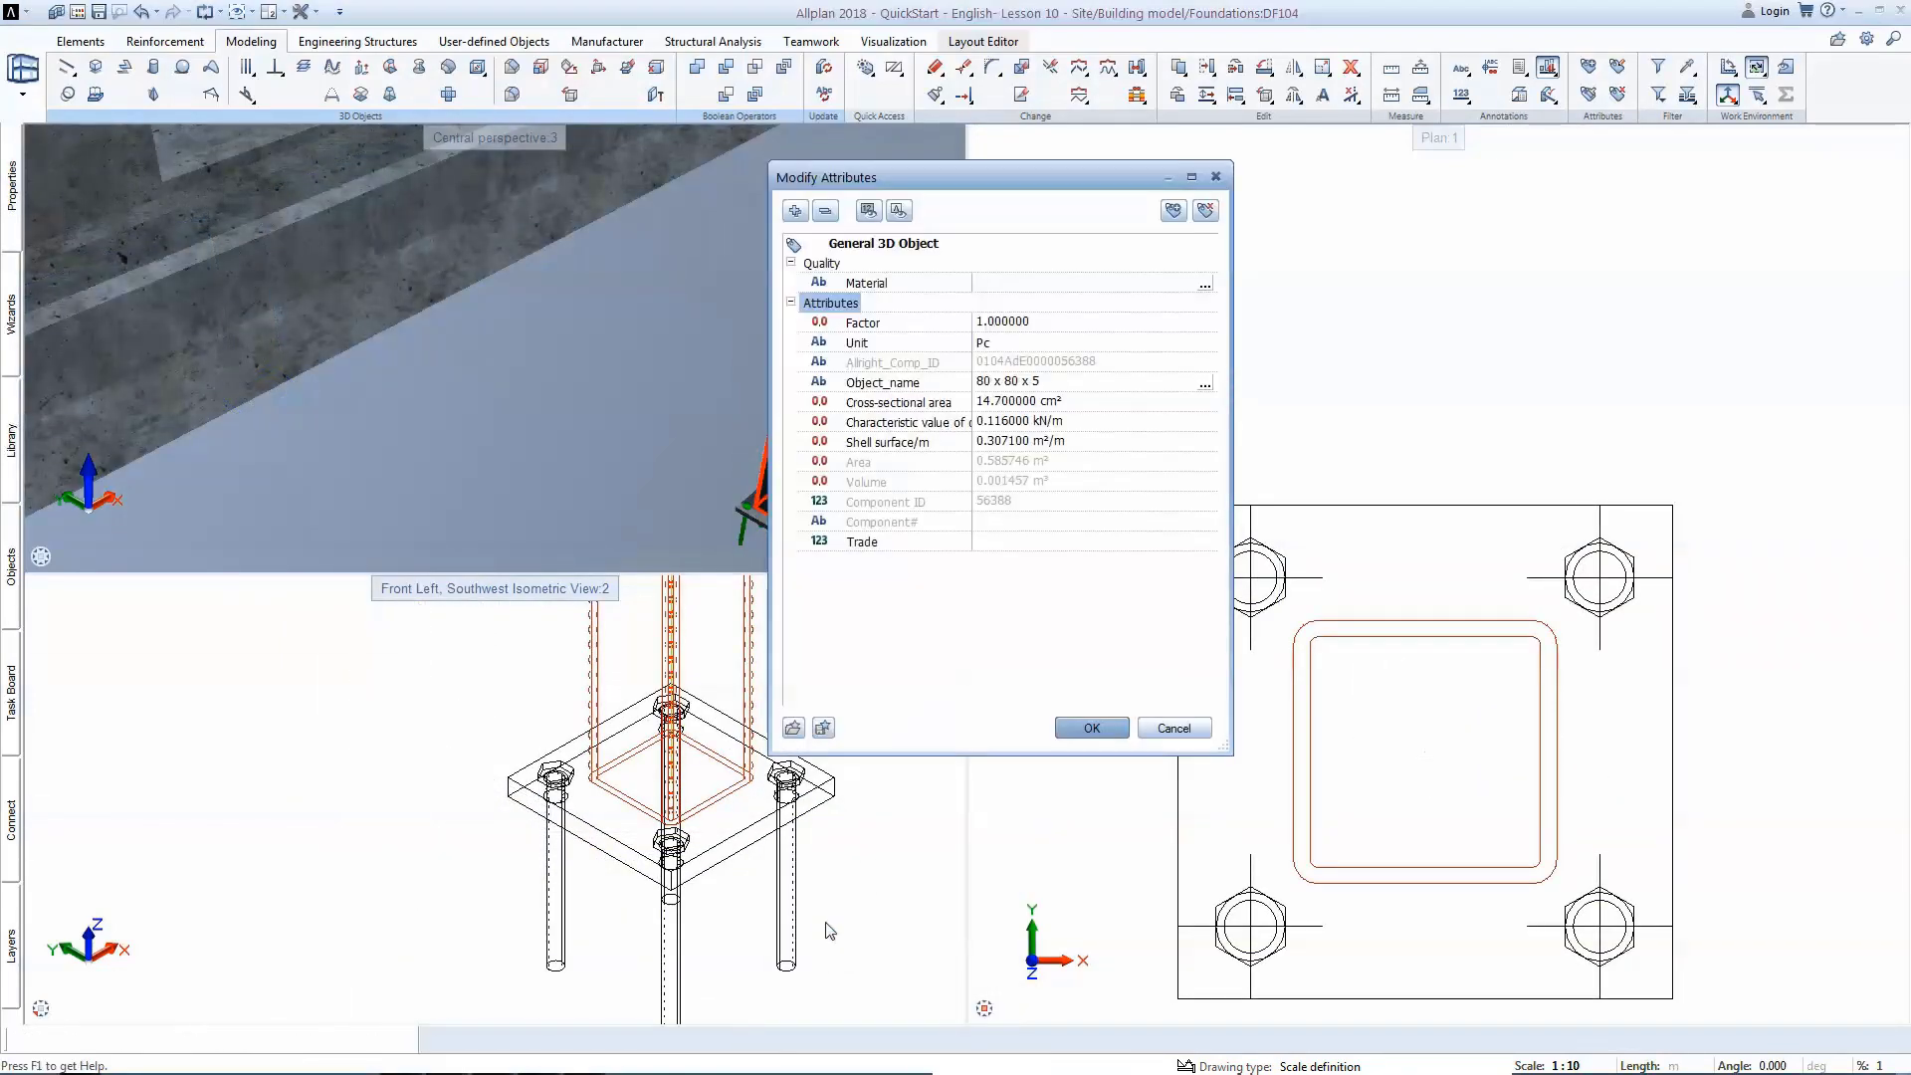
click(1022, 545)
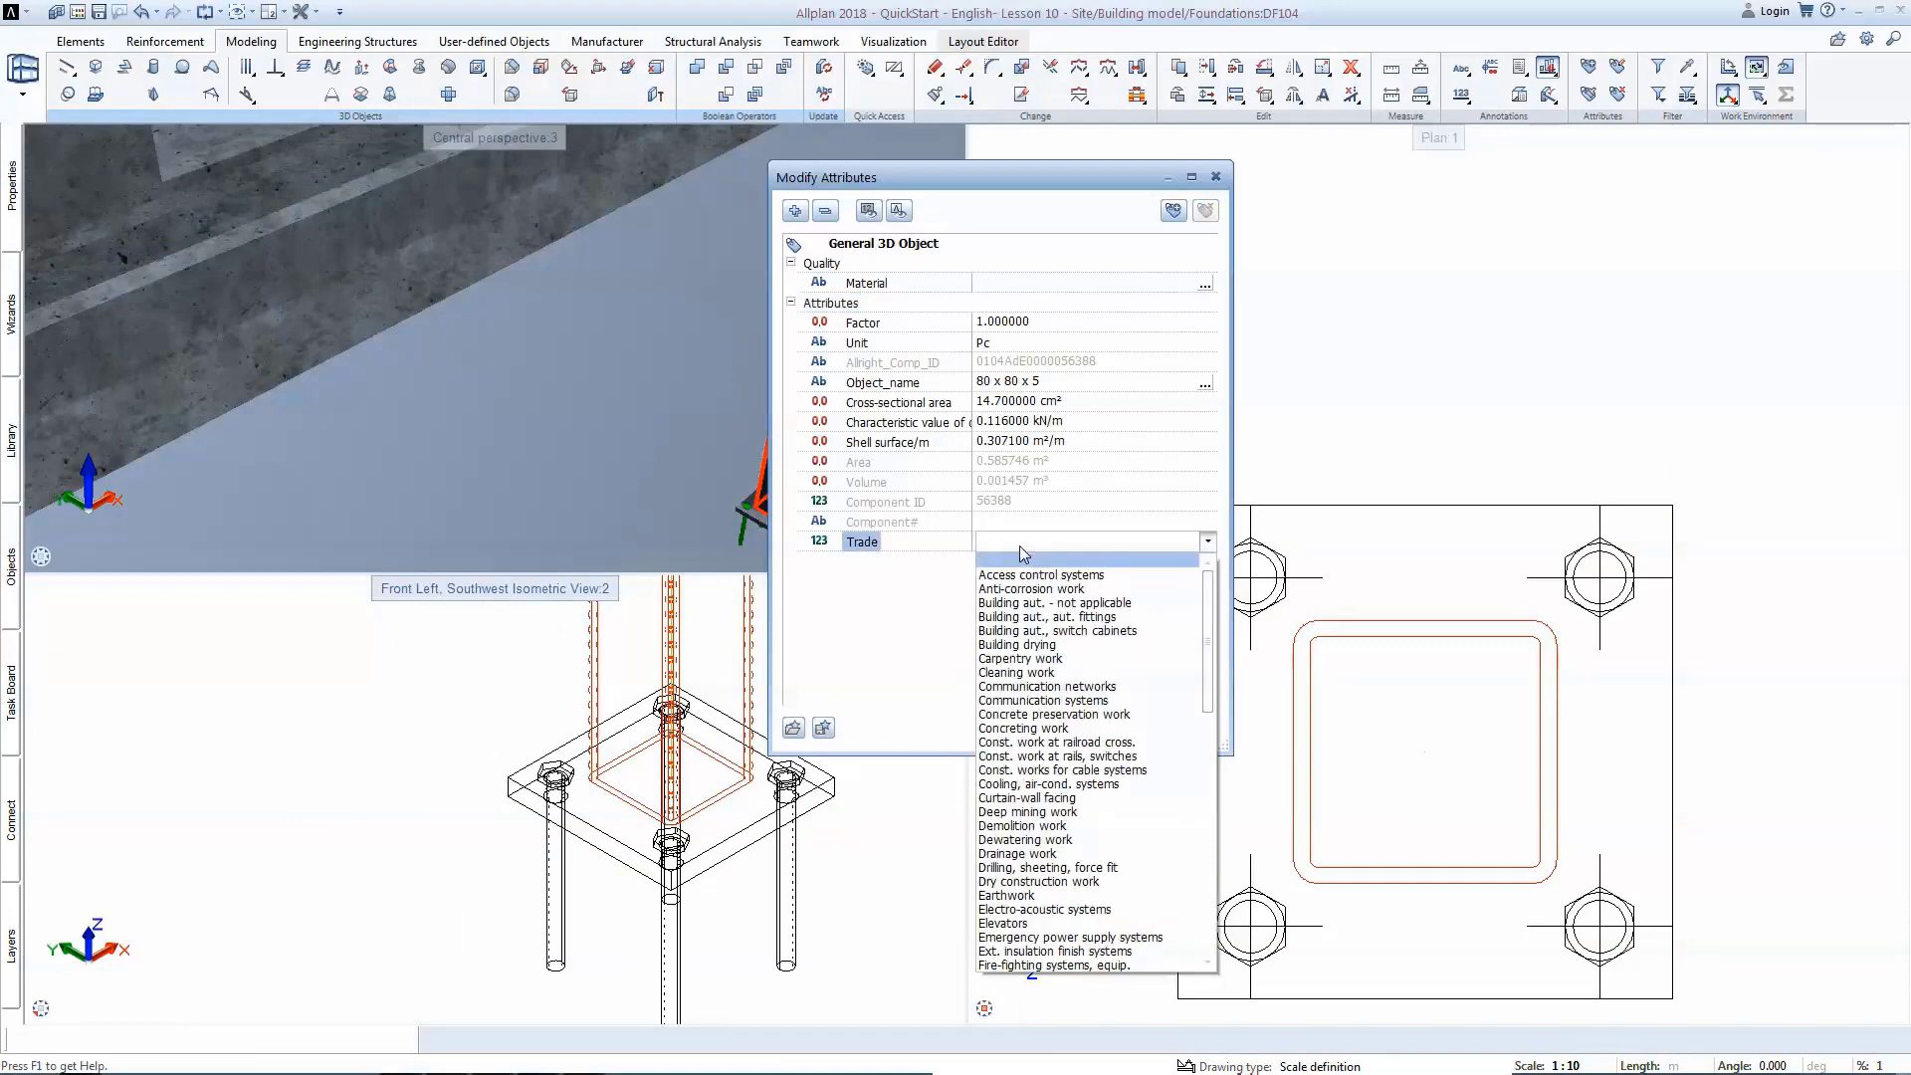
key(Down)
key(Down)
key(Down)
key(Down)
key(Down)
key(Down)
key(Down)
key(Down)
key(Down)
key(Down)
key(Down)
key(Down)
key(Down)
key(Down)
key(Down)
key(Down)
key(Down)
key(Down)
key(Down)
key(Down)
key(Down)
key(Down)
key(Down)
key(Down)
key(Down)
click(1079, 951)
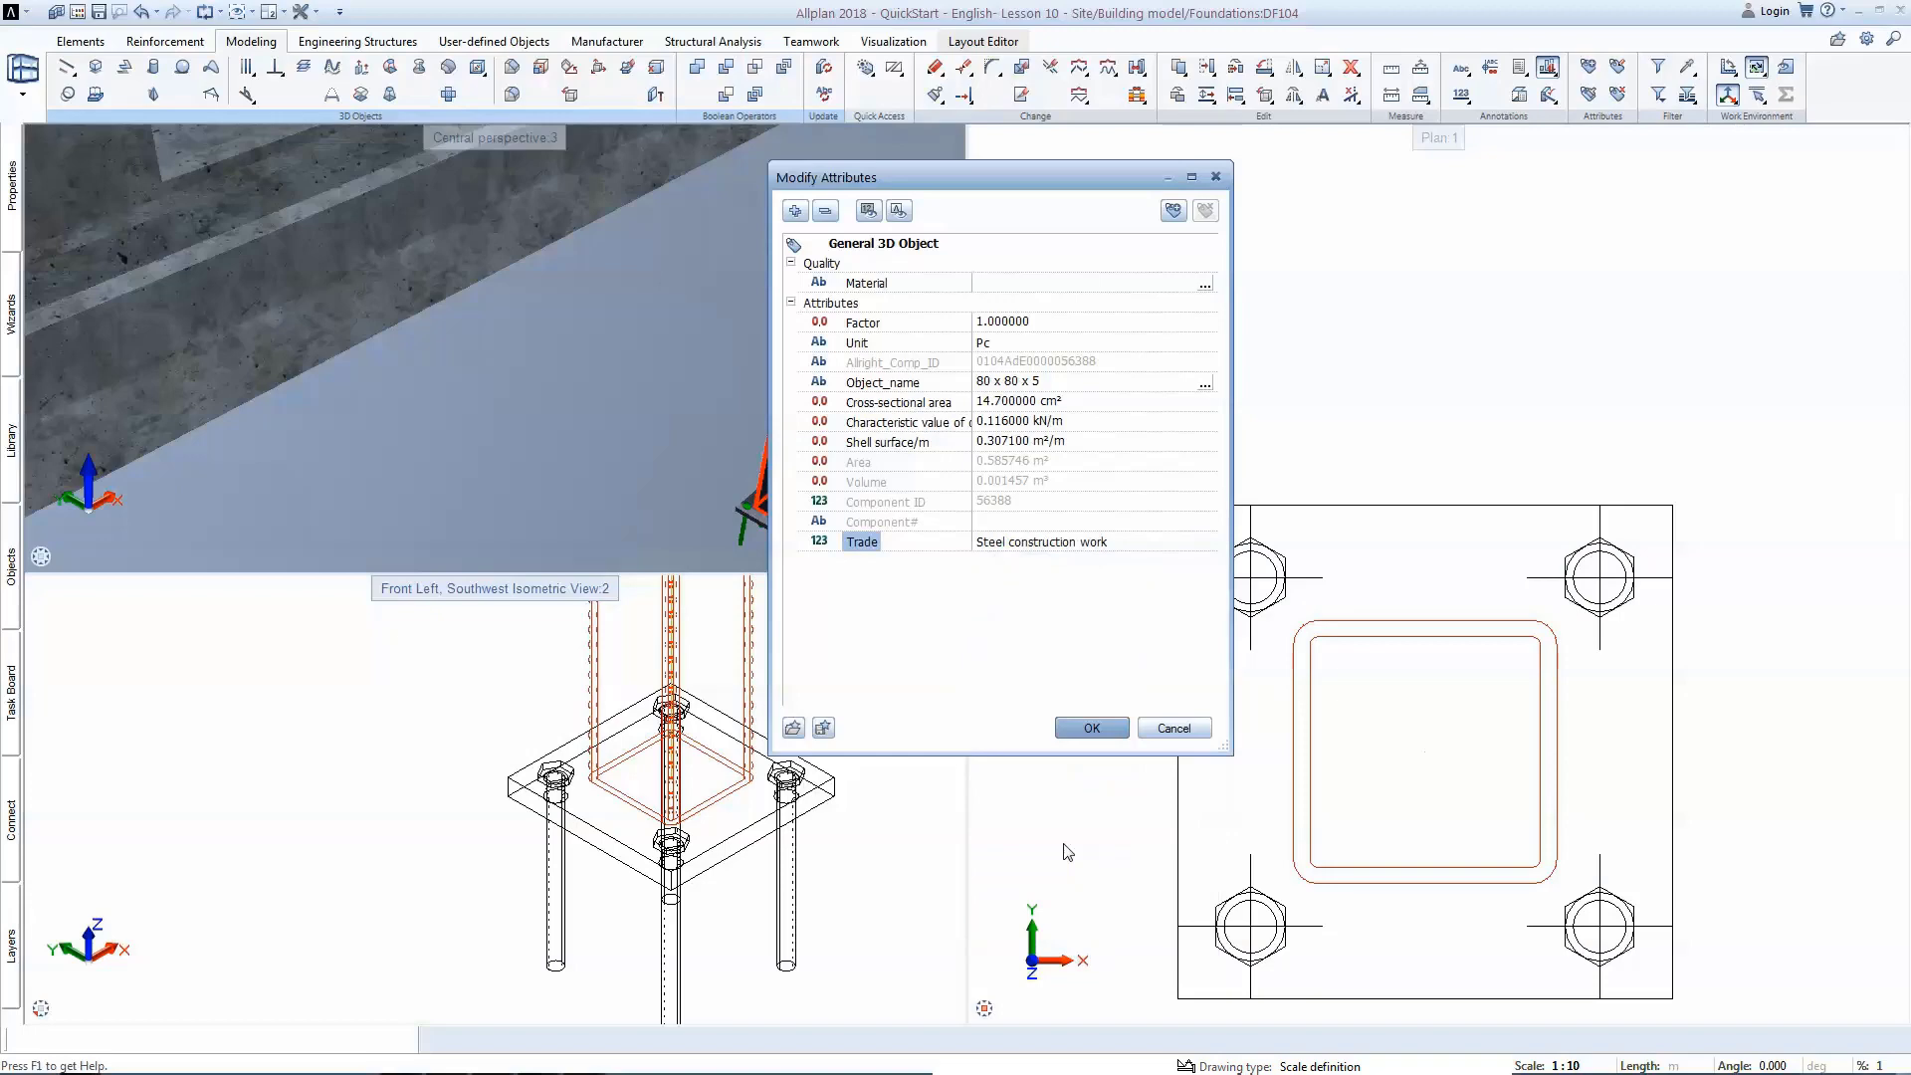
click(1089, 727)
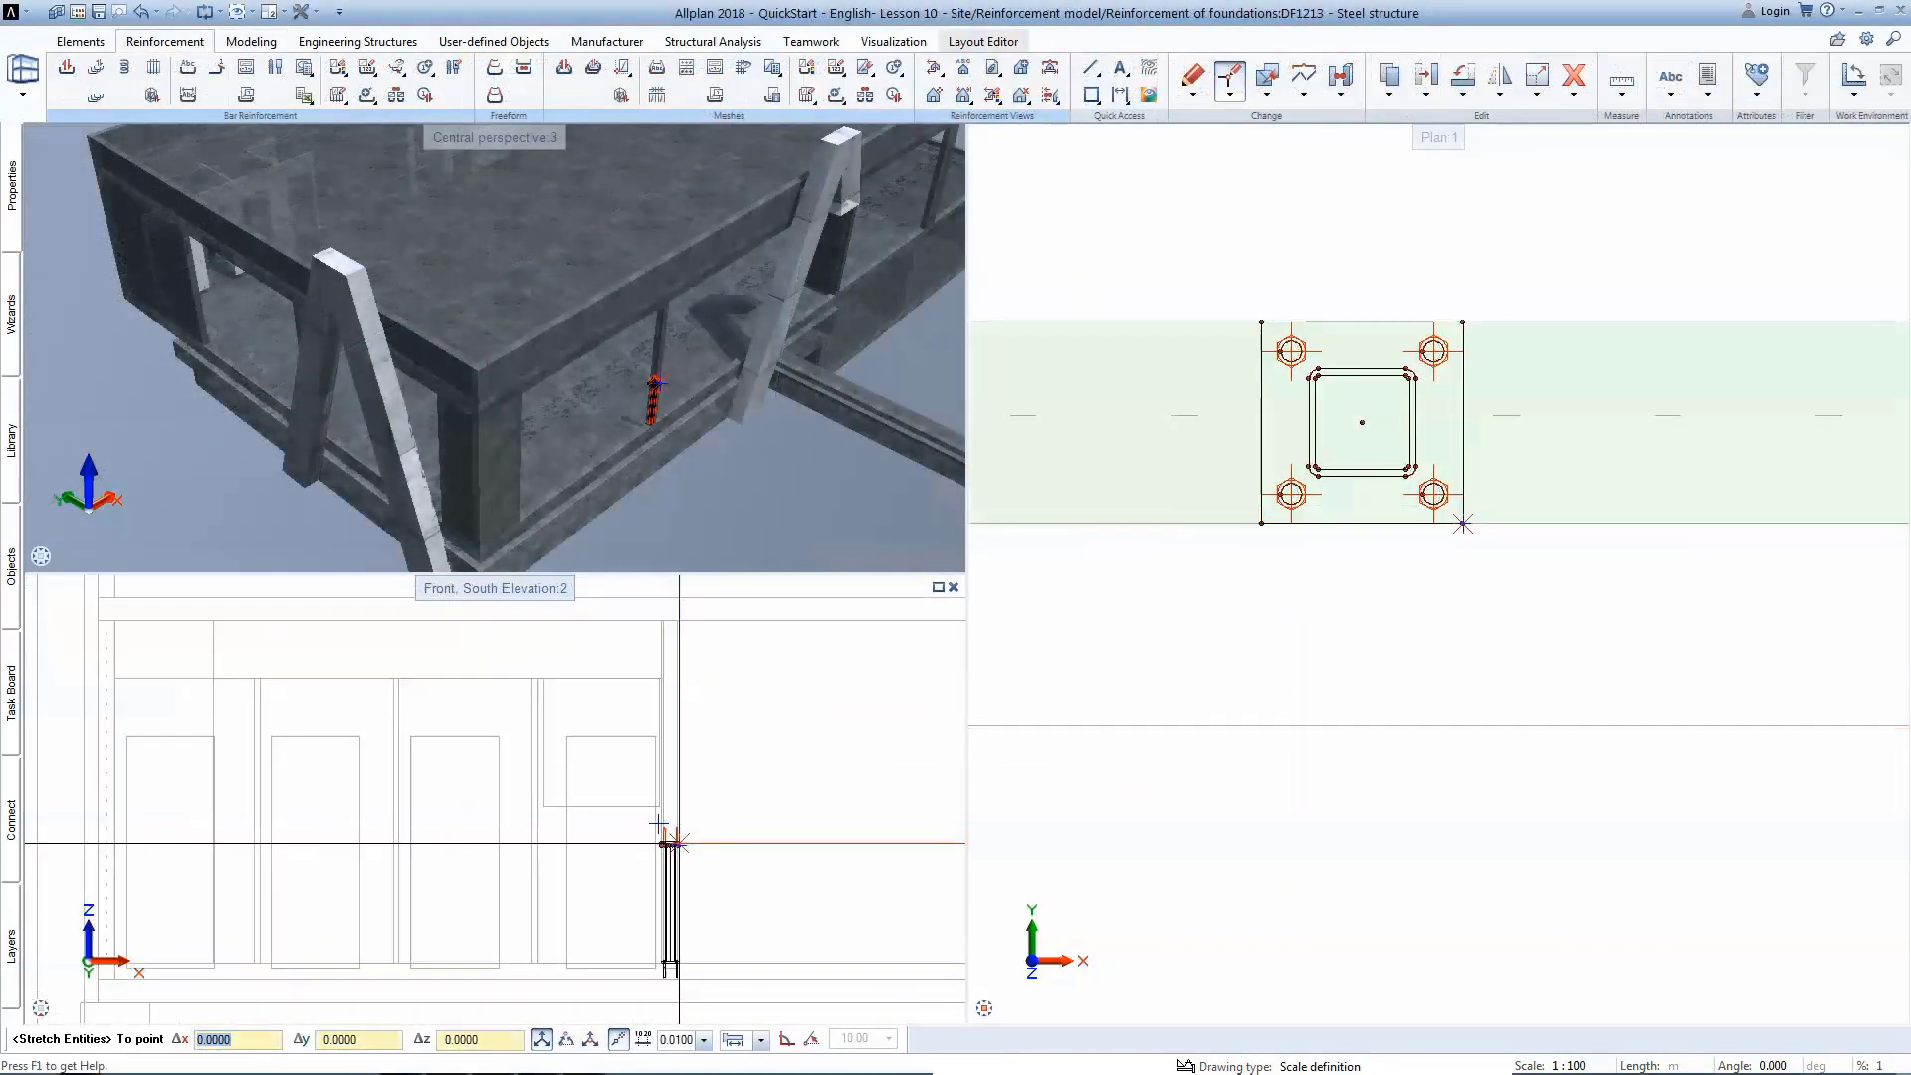
Stretch the steel column's top up to the slab and orbit the perspective view.
scroll(656, 602, up, 2)
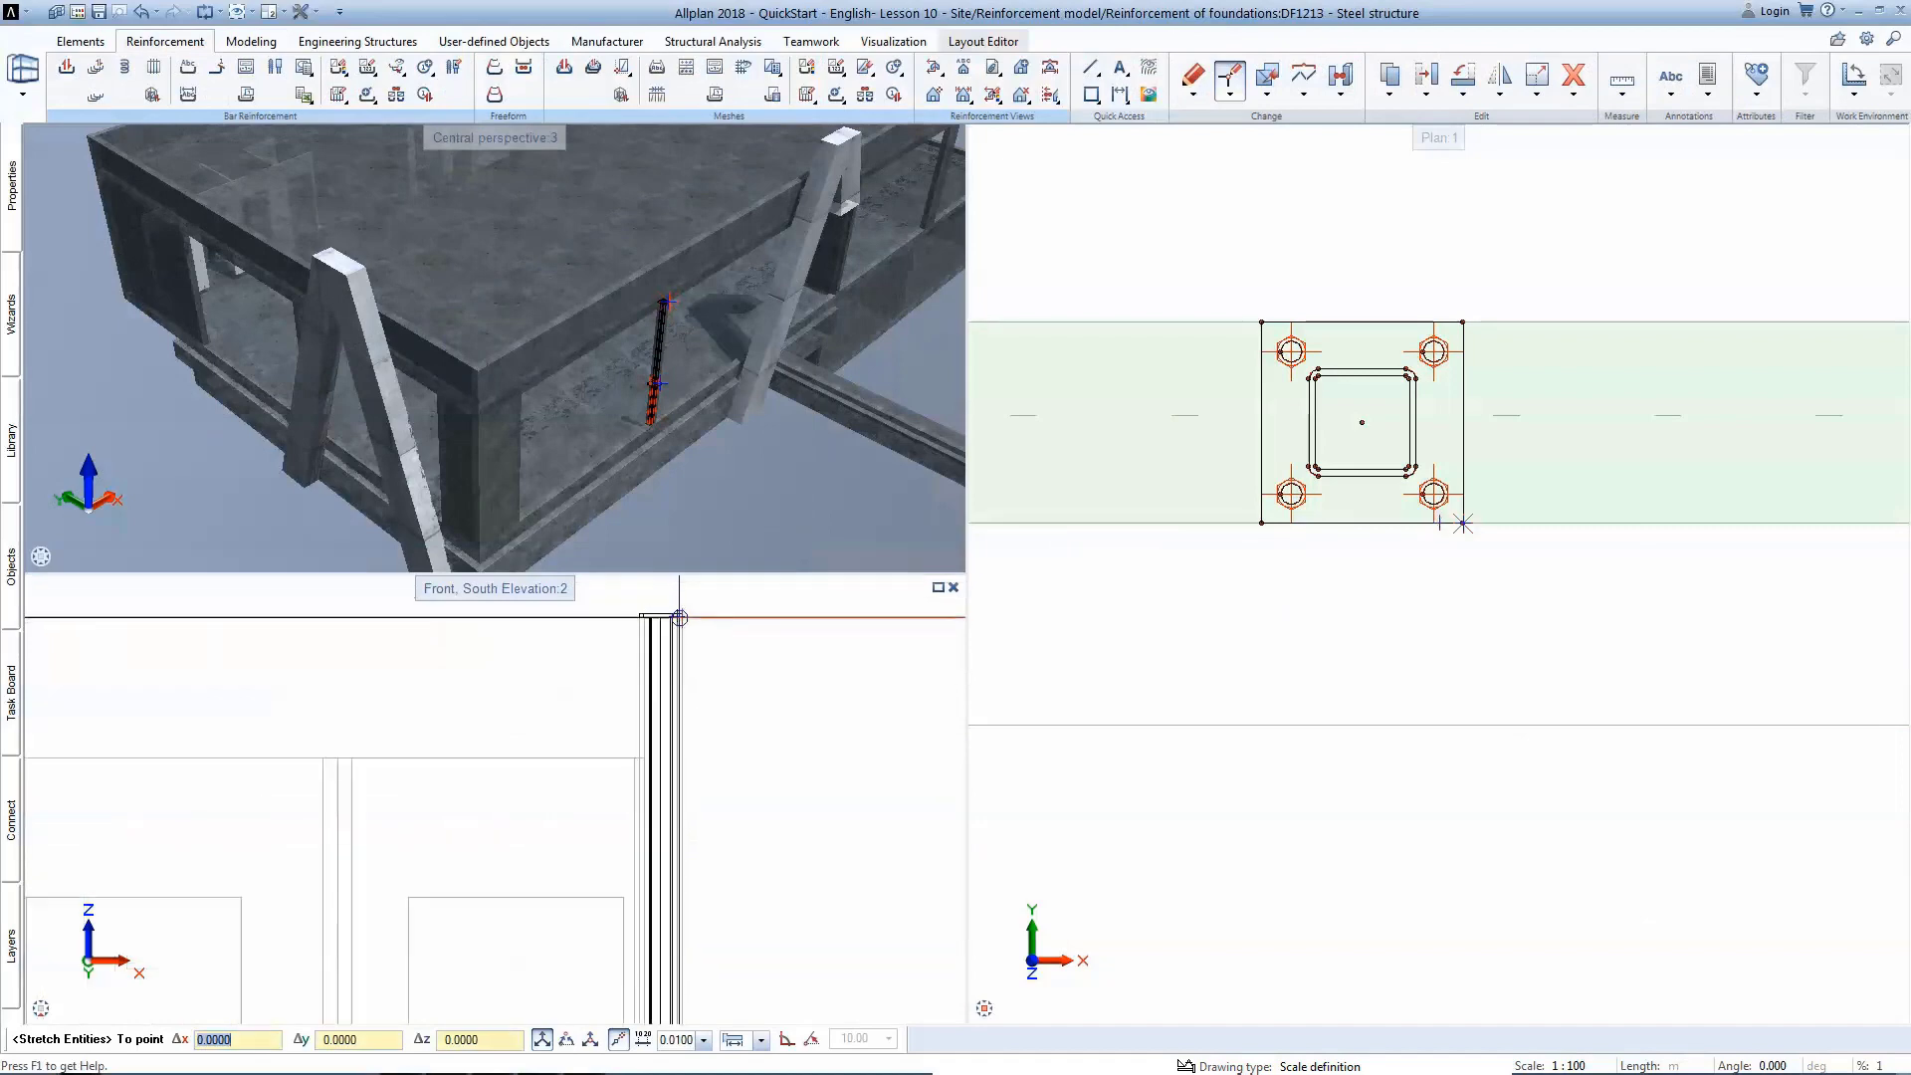
click(661, 597)
scroll(729, 673, down, 2)
middle_drag(637, 298, 678, 267)
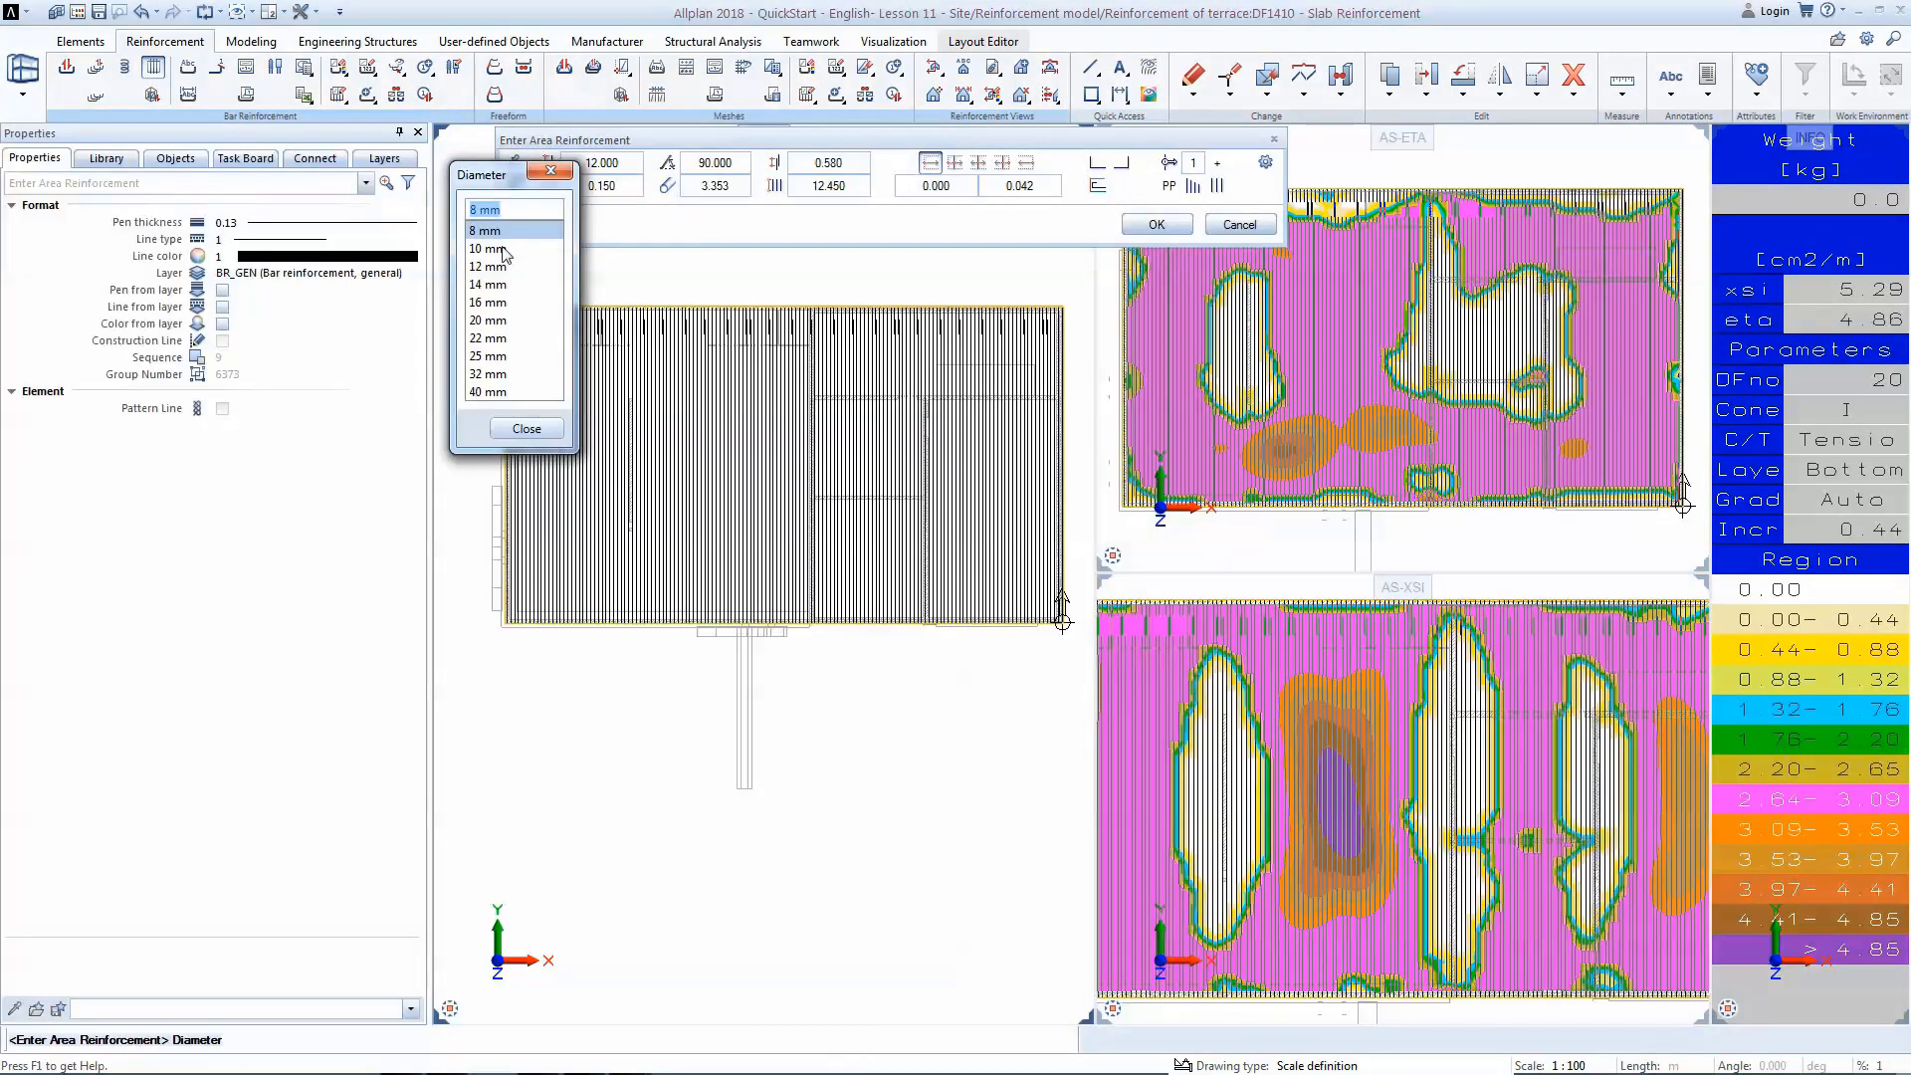
Place 10 mm area reinforcement over the terrace slab and label the bars with markers.
click(497, 248)
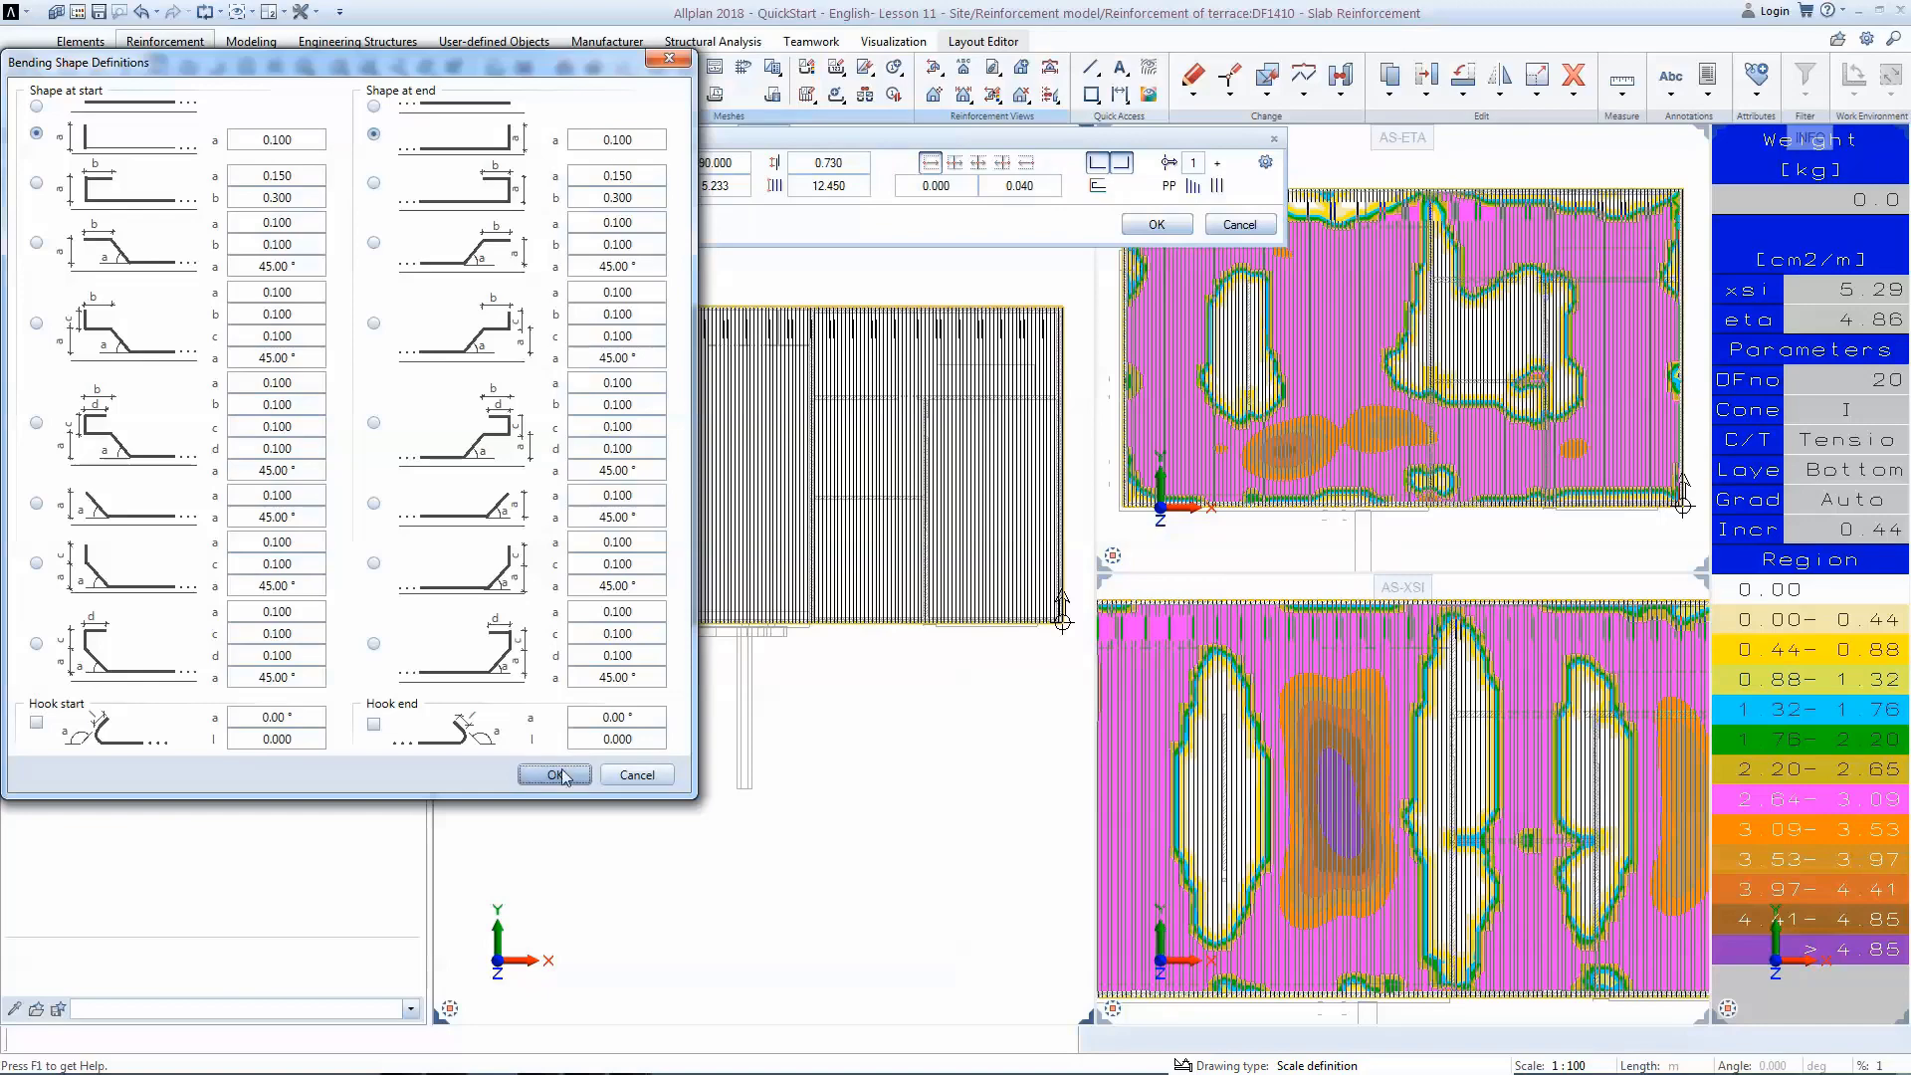
click(553, 775)
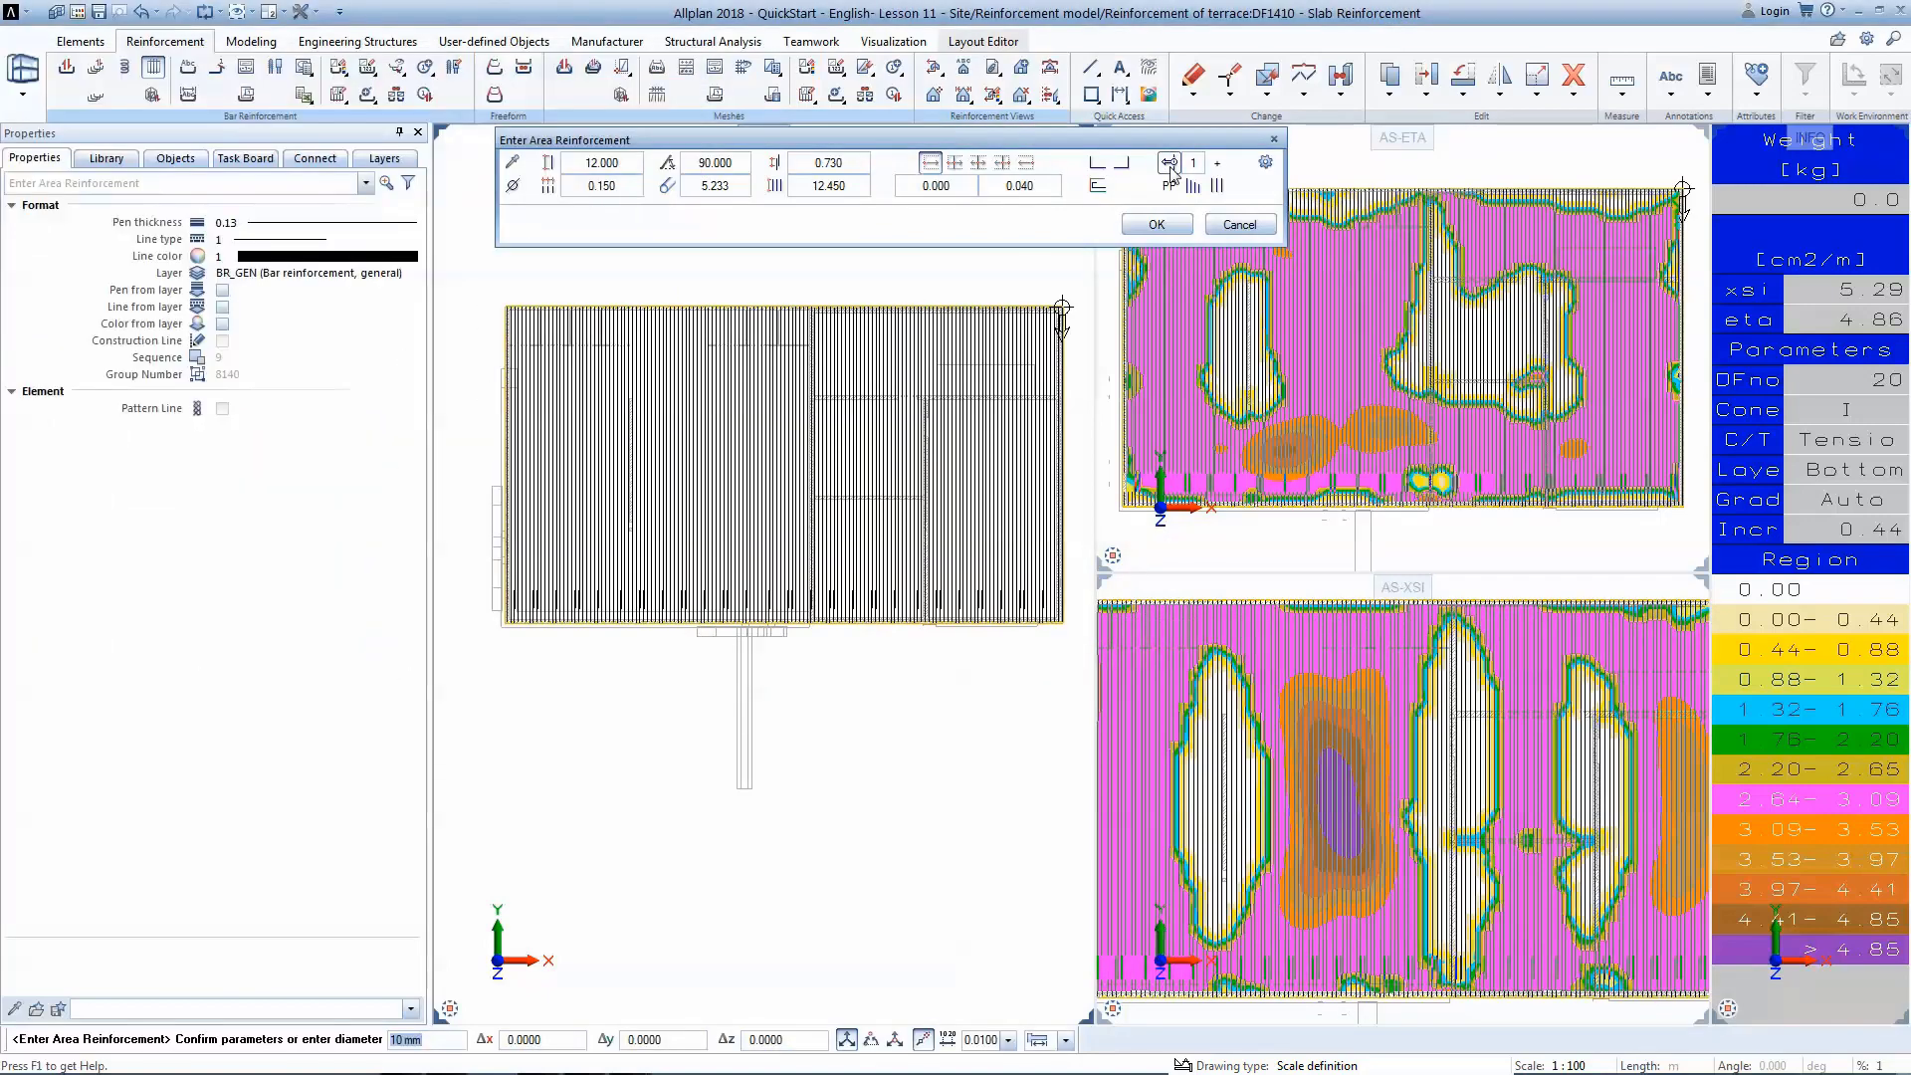
click(1157, 225)
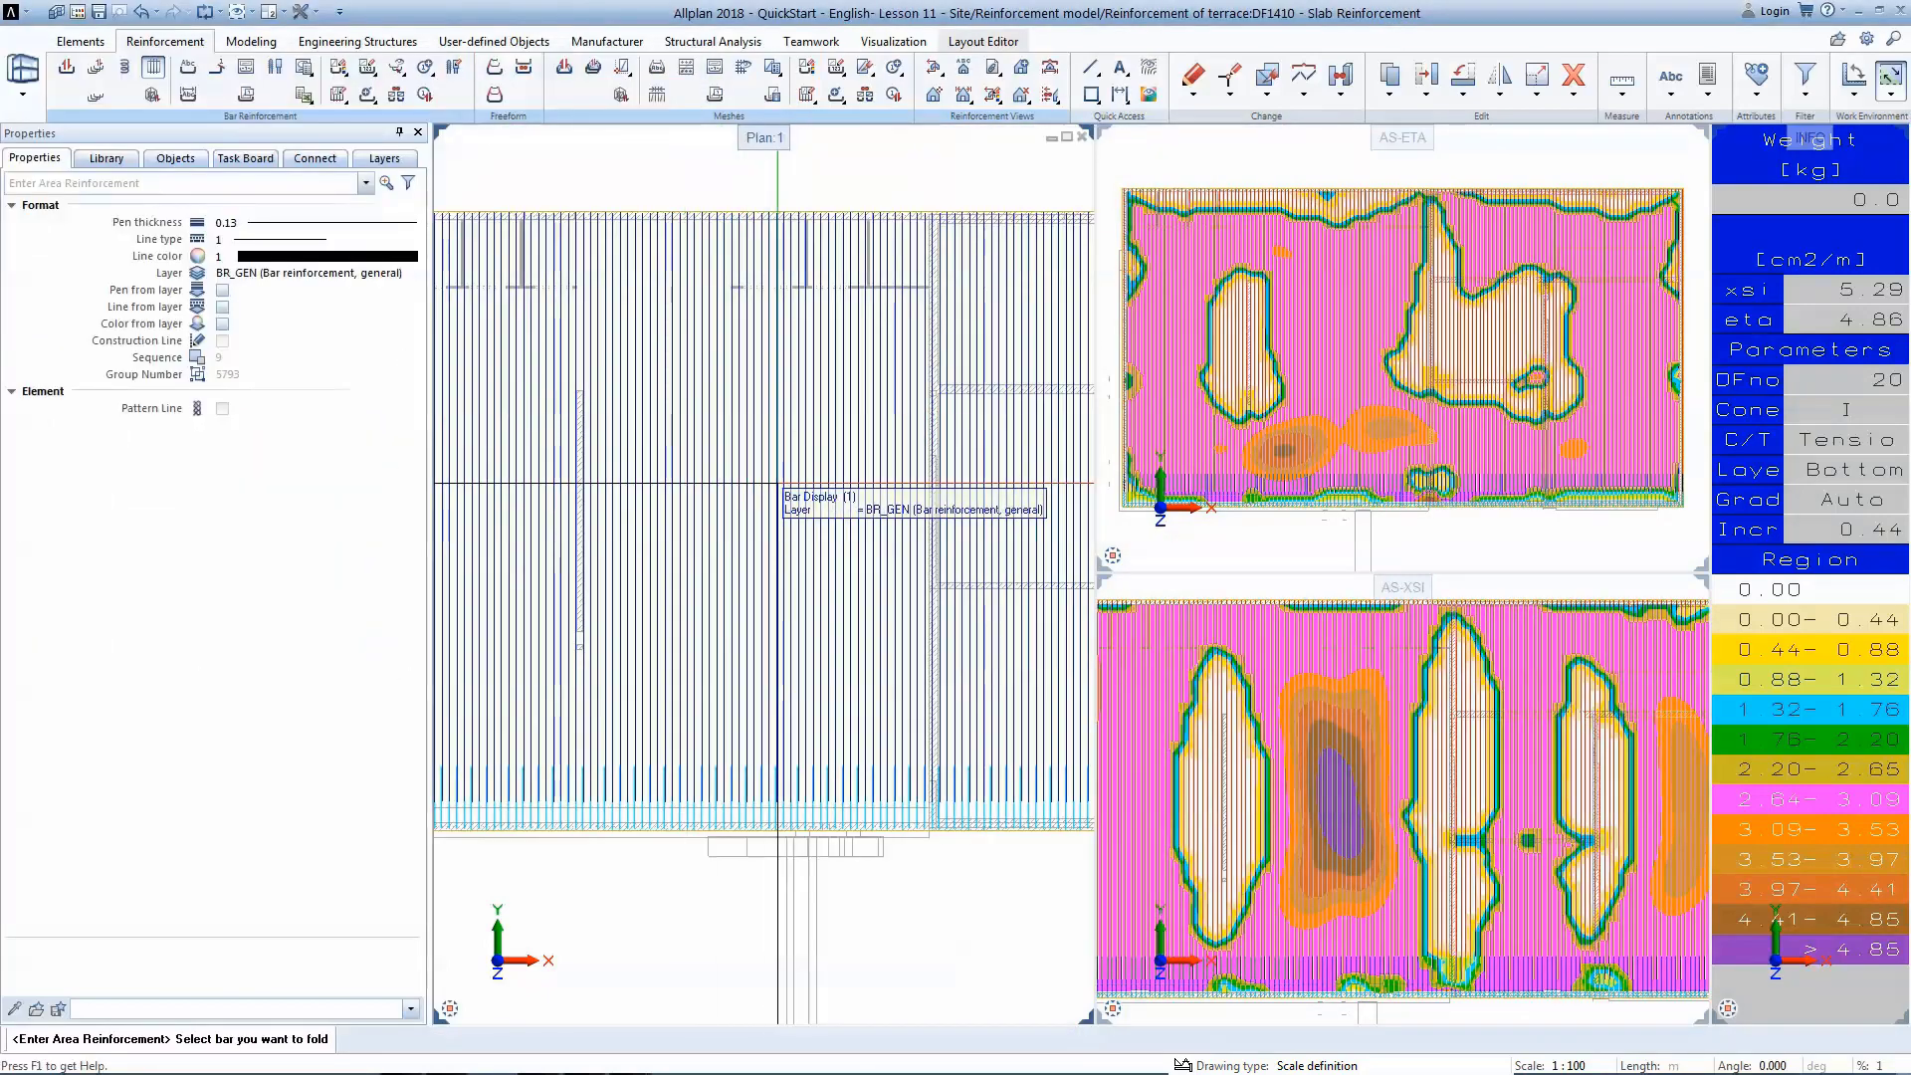
click(214, 620)
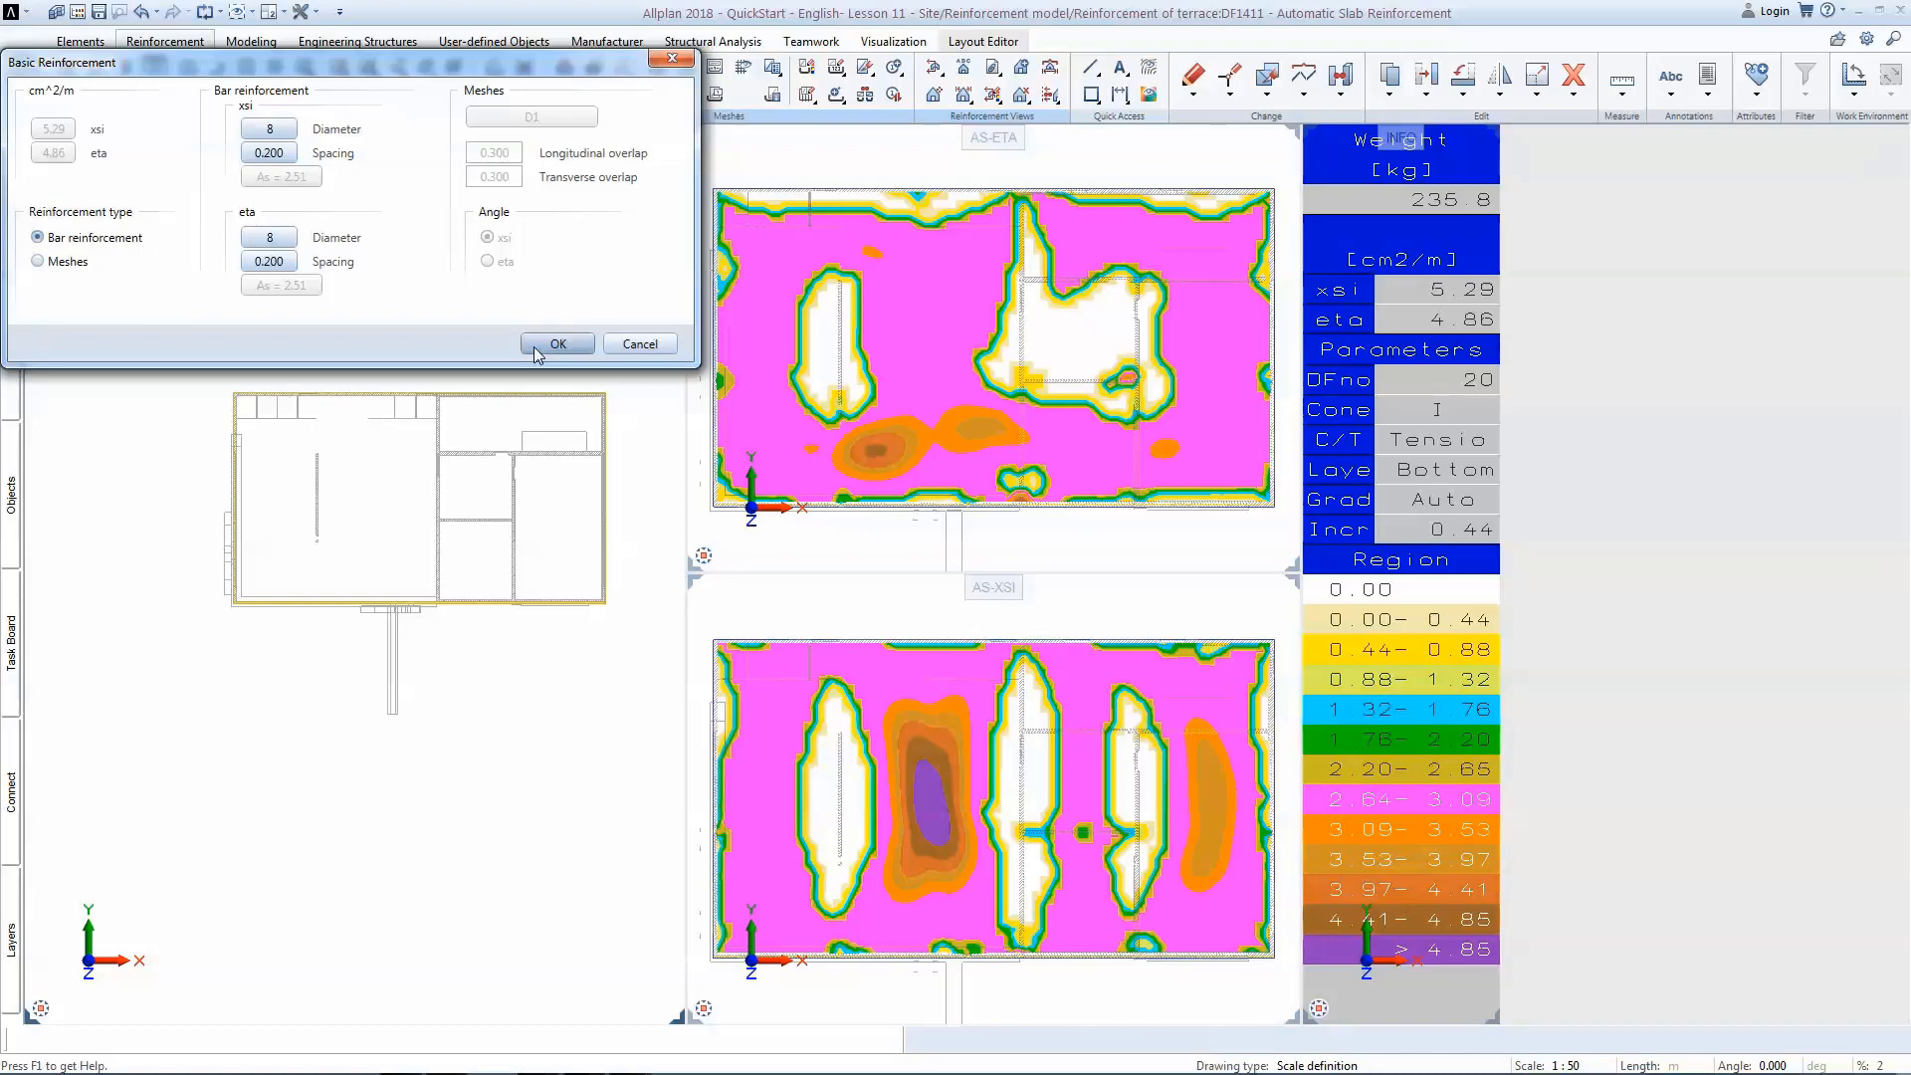
Generate automatic bar reinforcement for the terrace slab and select table cells B2:D7.
click(534, 346)
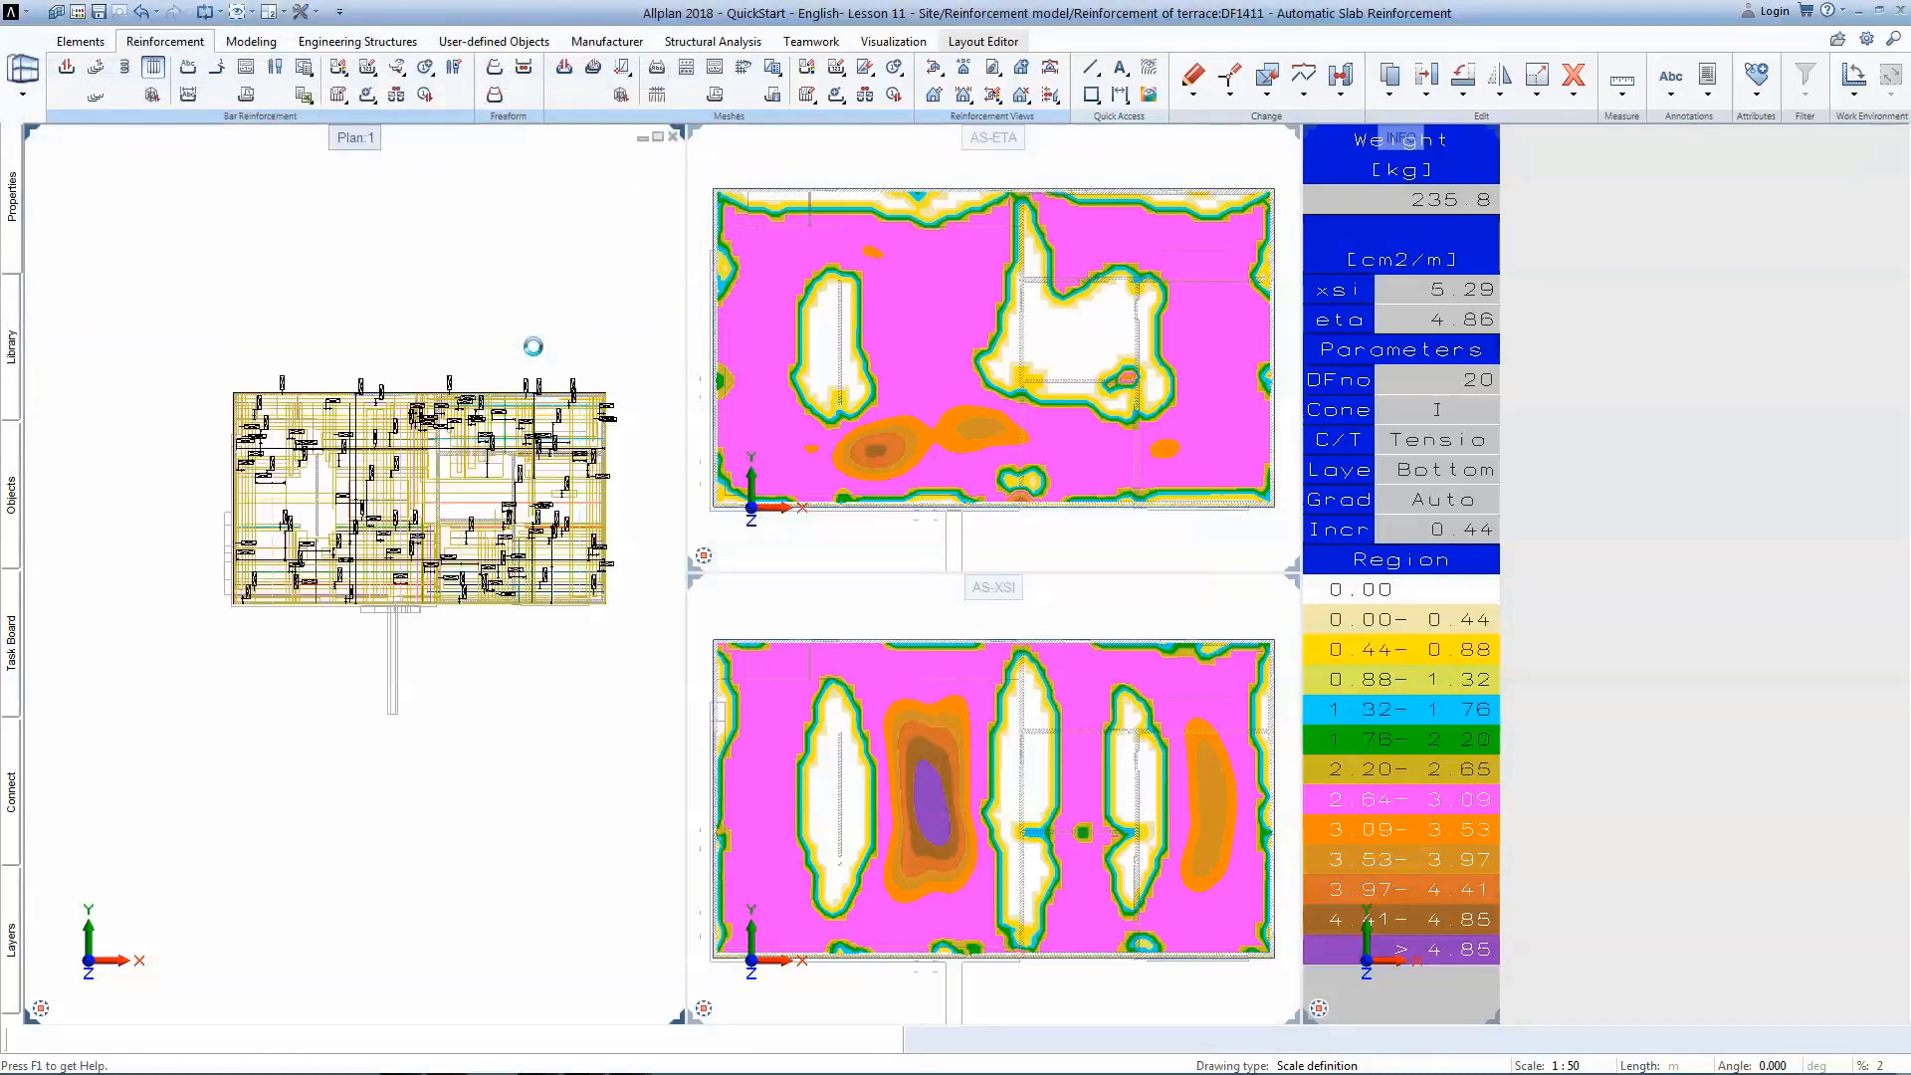
drag(90, 288, 347, 886)
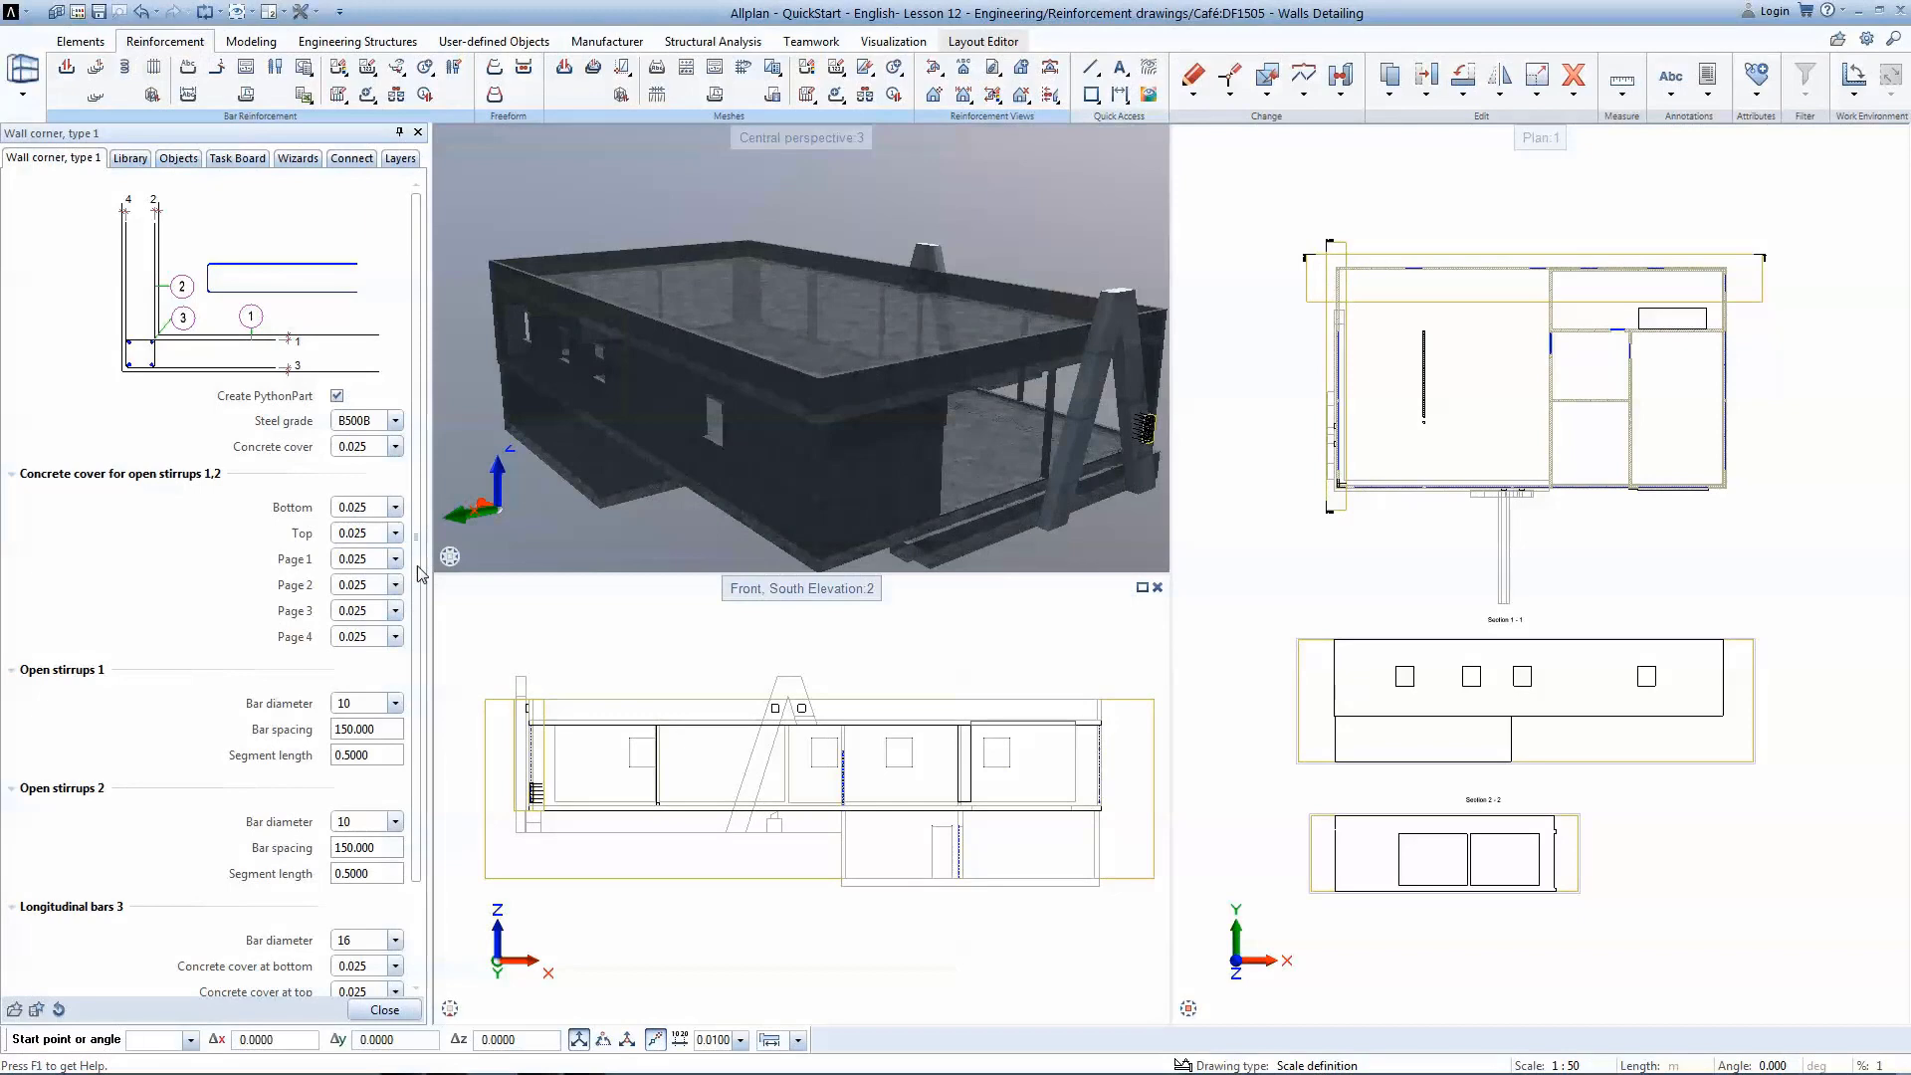
Place Wall corner, type 1 reinforcement at the corner with both stirrup lengths 0.8.
scroll(418, 535, down, 3)
scroll(1327, 387, up, 6)
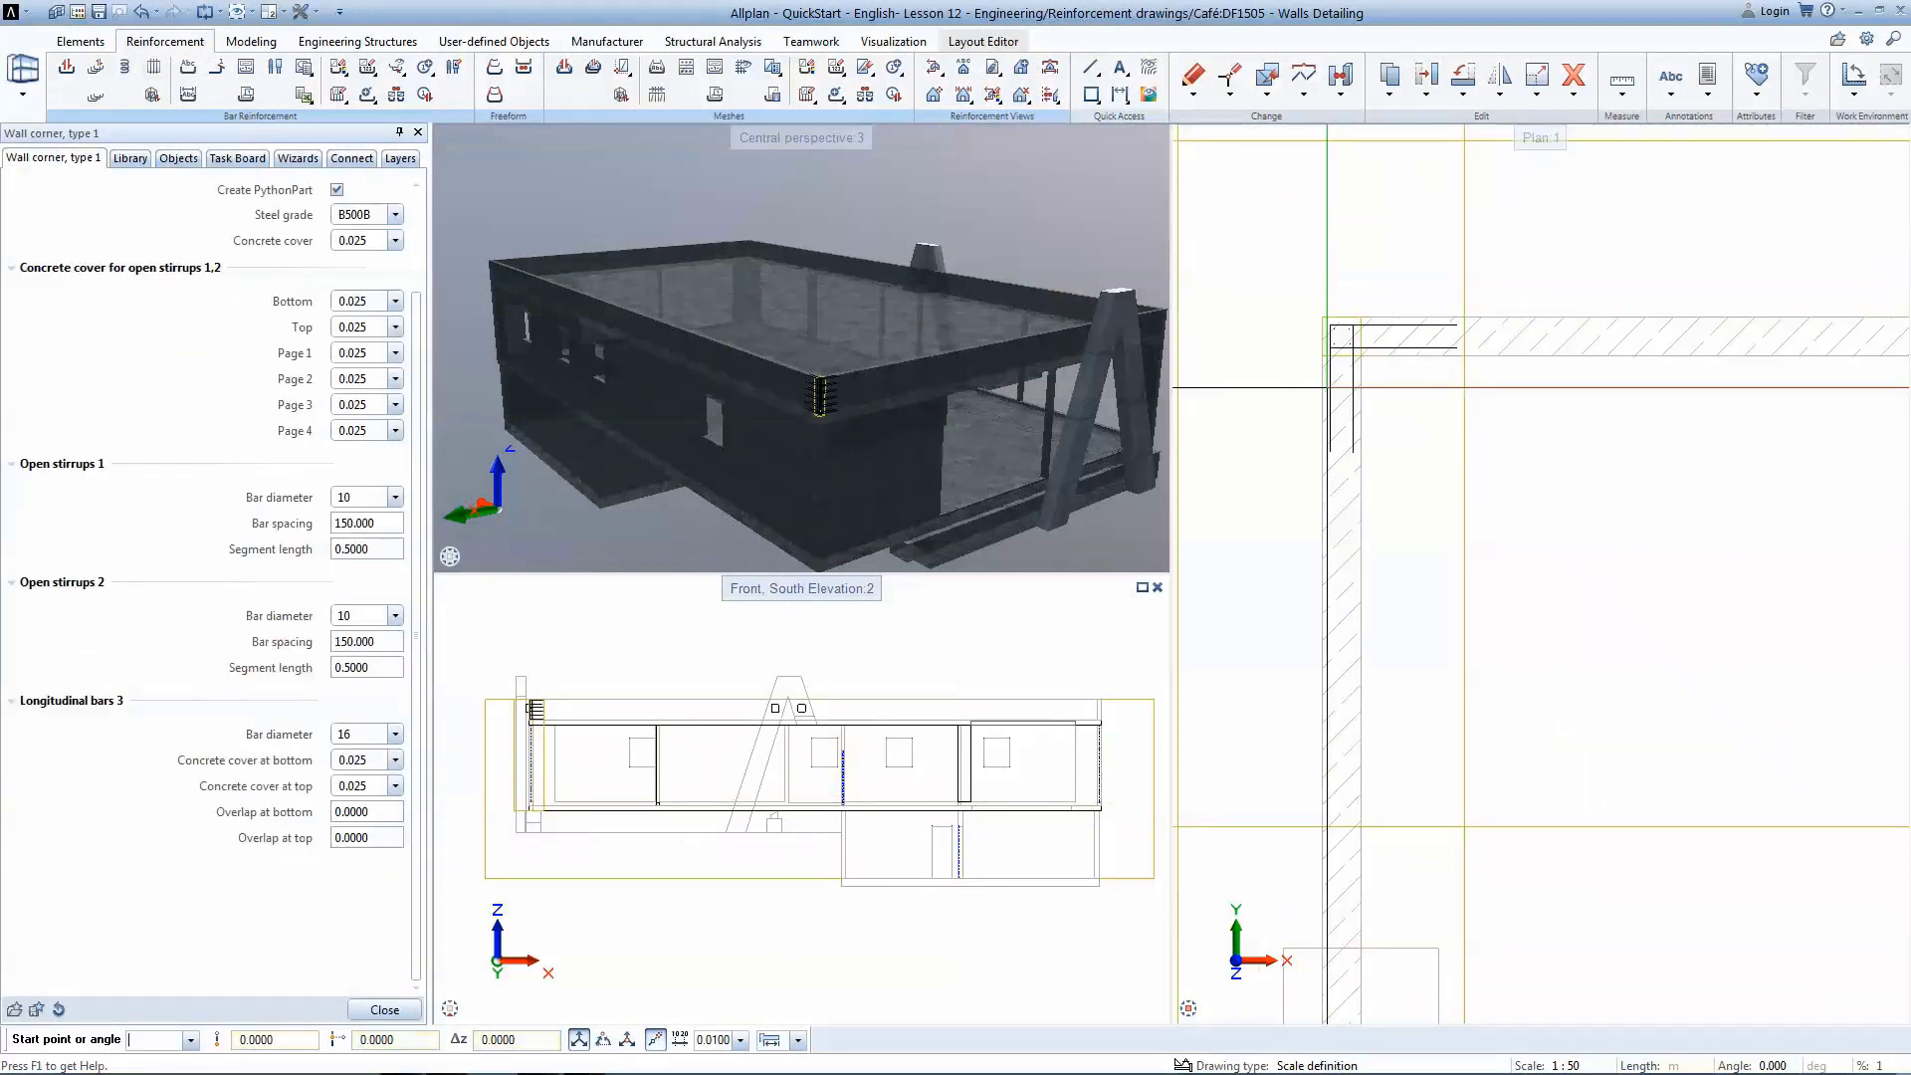
click(1328, 387)
scroll(1003, 373, up, 3)
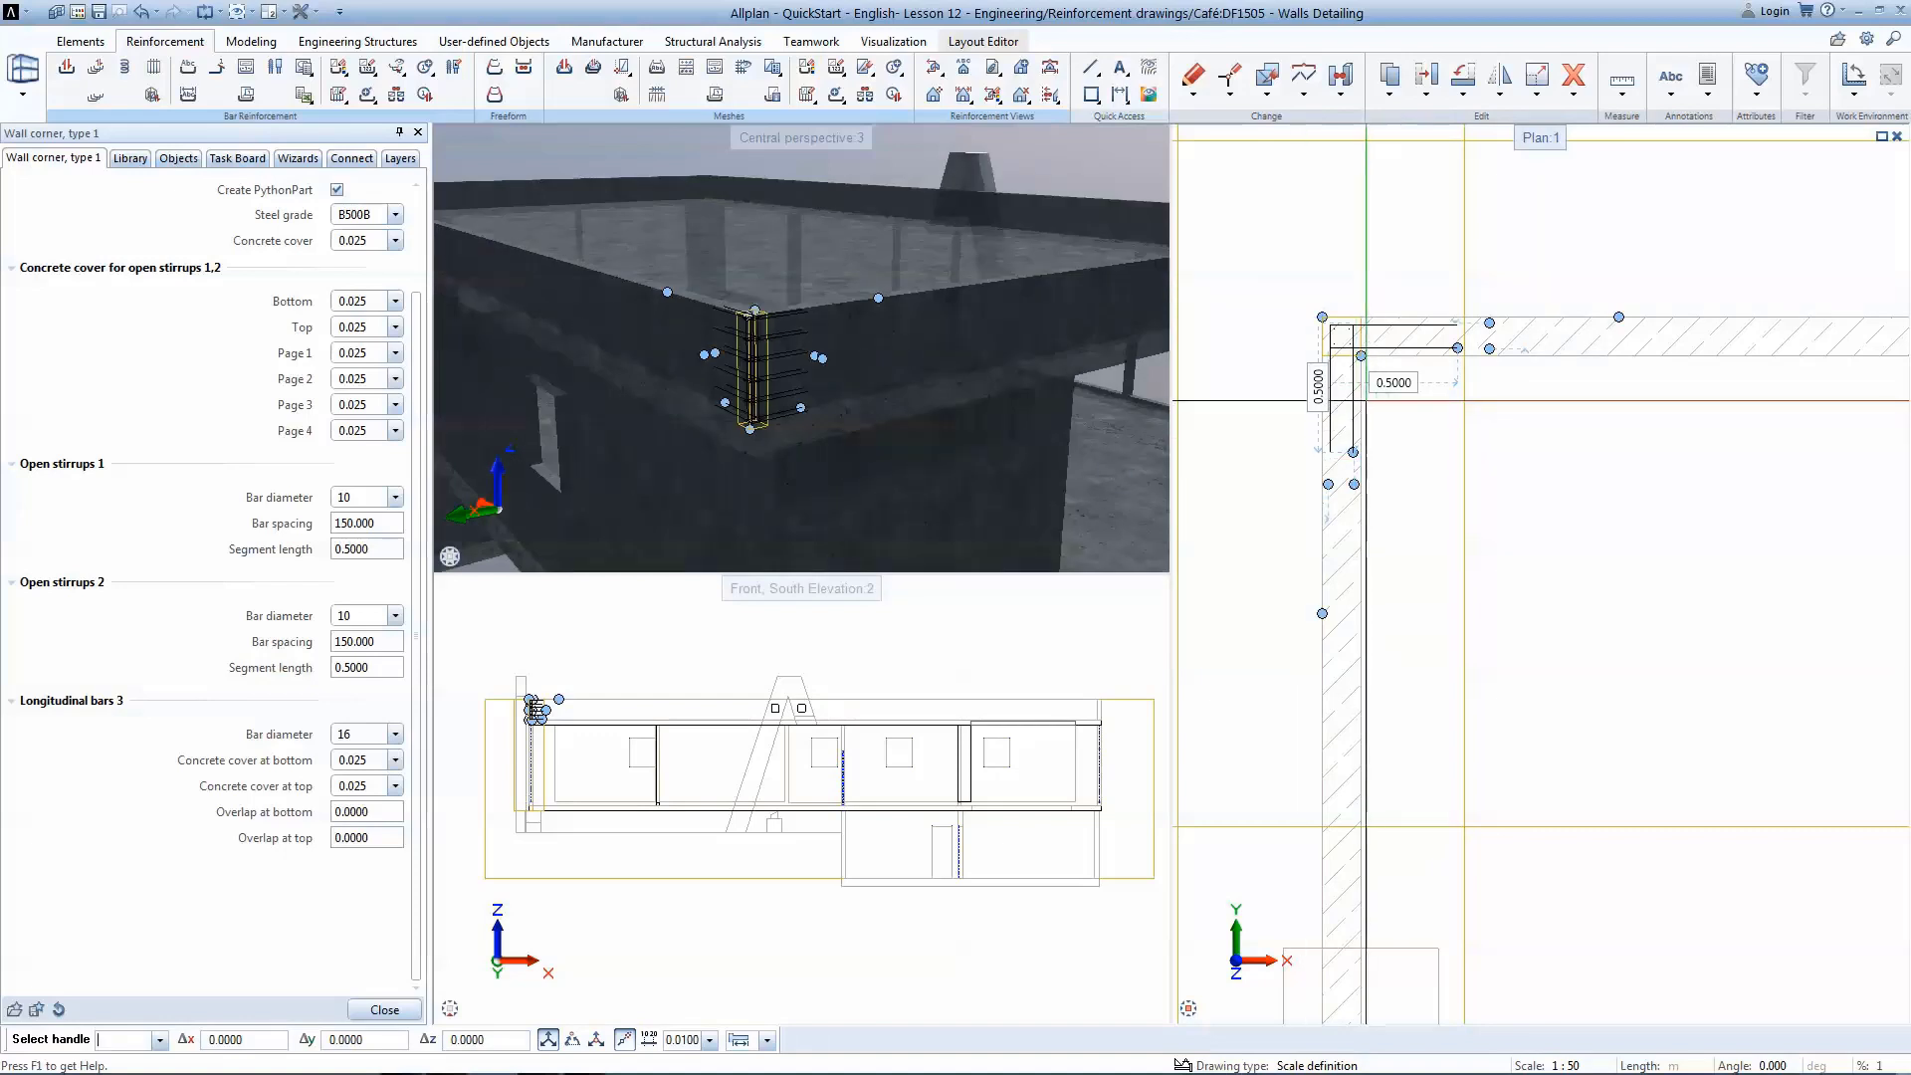
text(.8)
key(Tab)
text(.8)
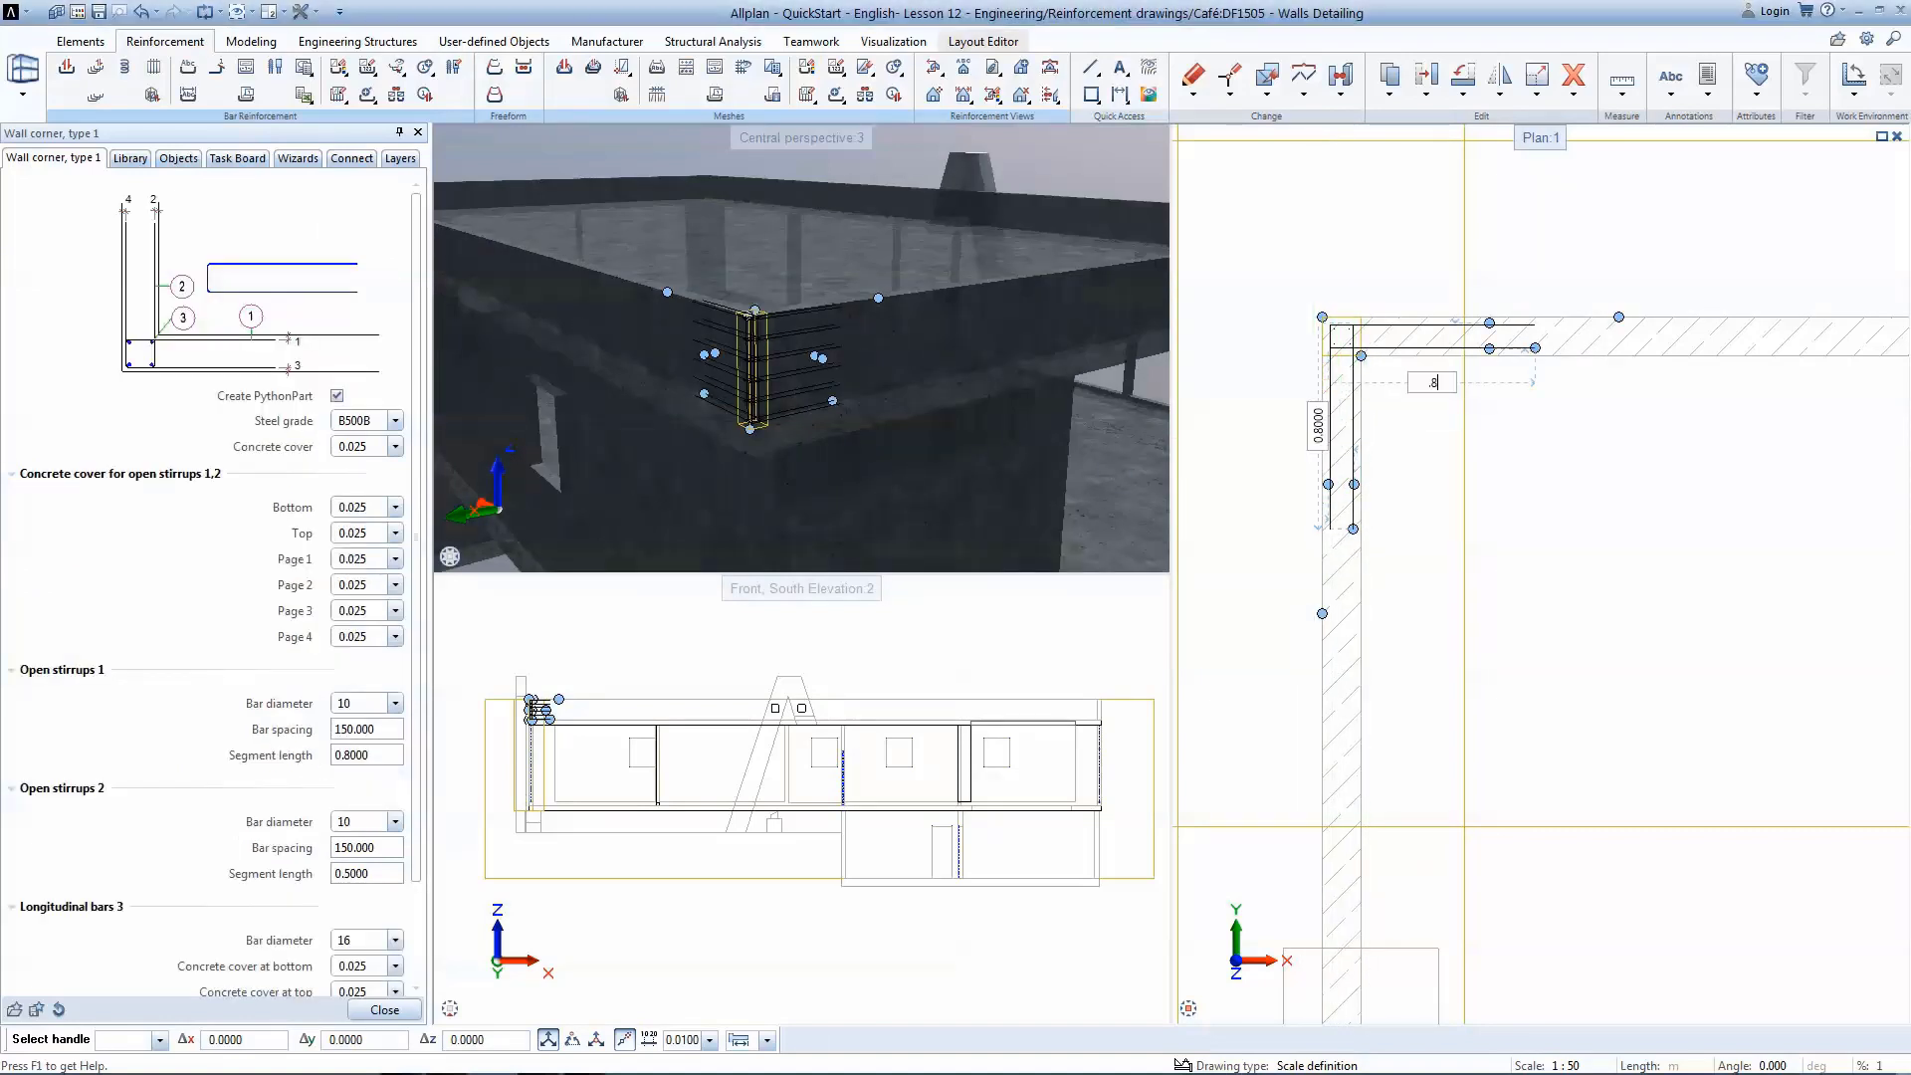
key(Return)
scroll(1406, 688, down, 10)
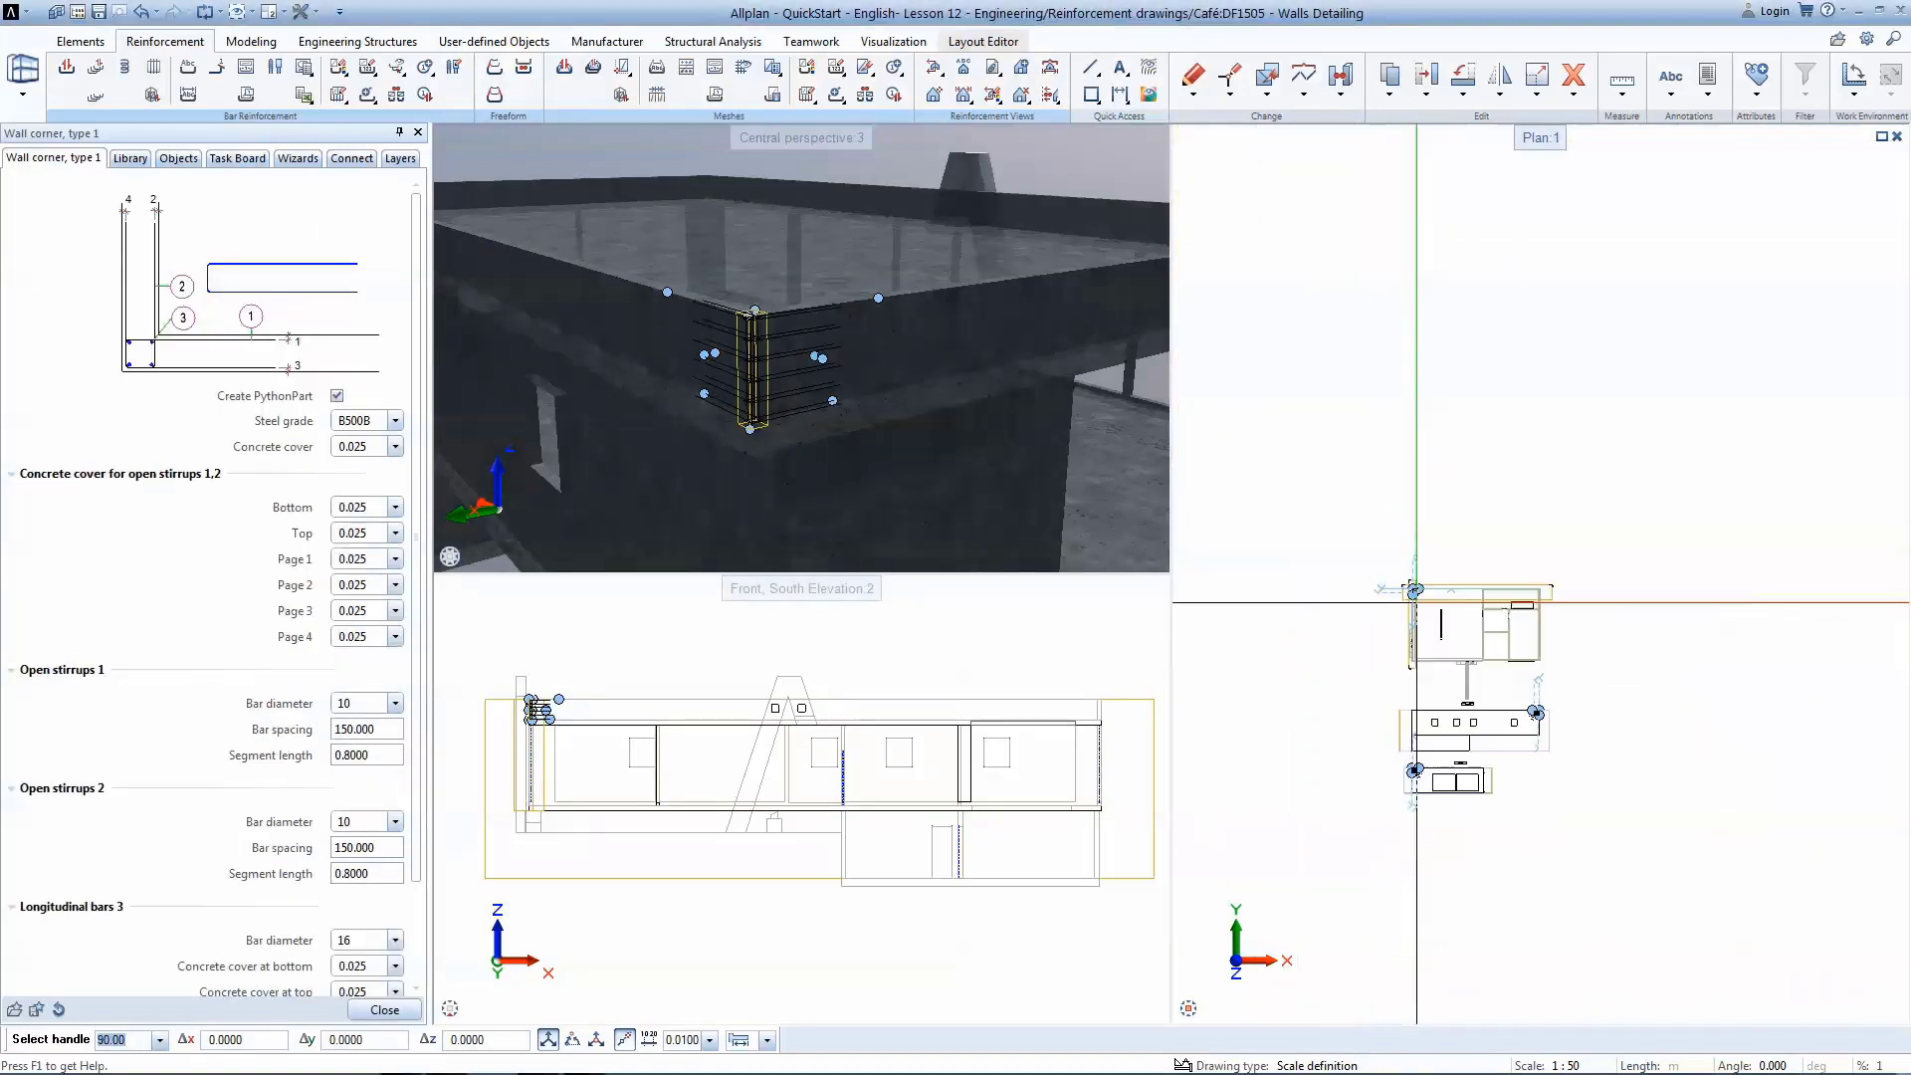
scroll(1406, 688, up, 8)
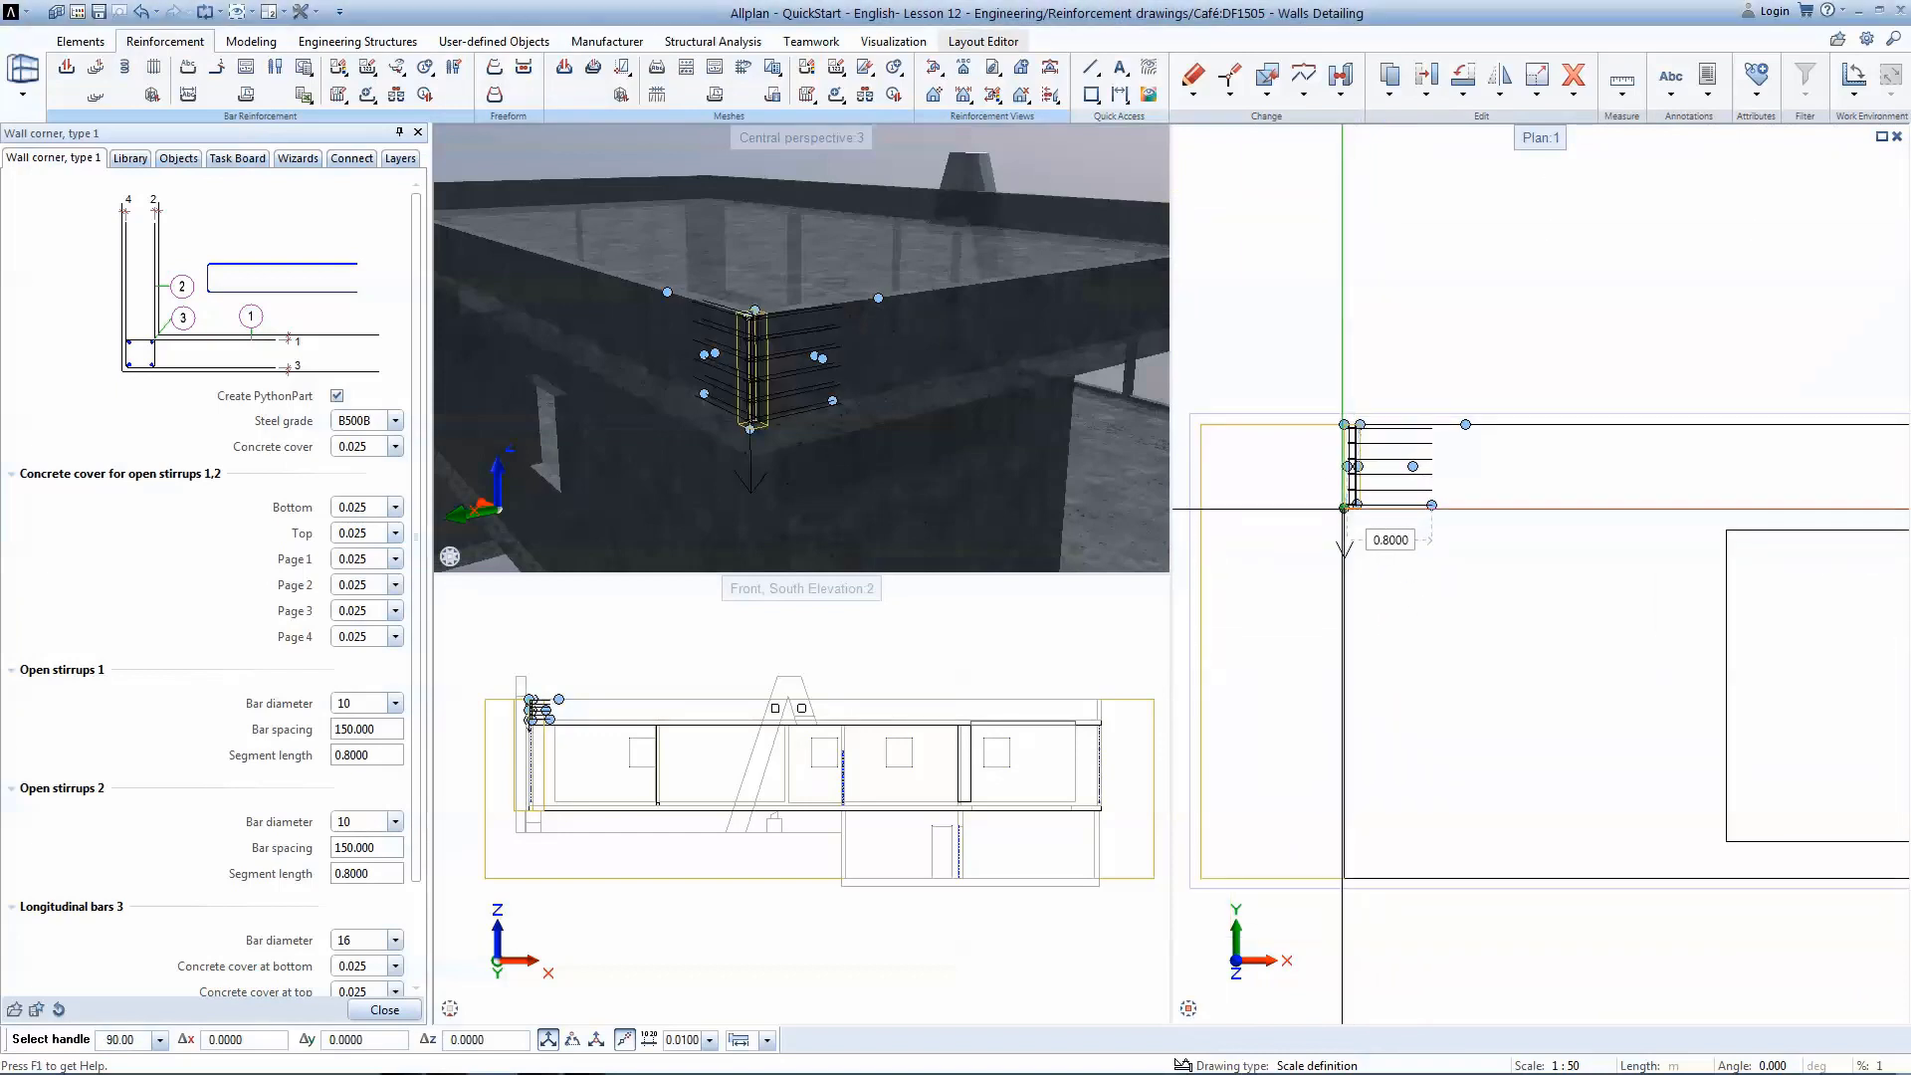
Extend the corner stirrups down to the wall's bottom corner and close the palette.
click(1344, 423)
click(1344, 878)
drag(1005, 417, 975, 468)
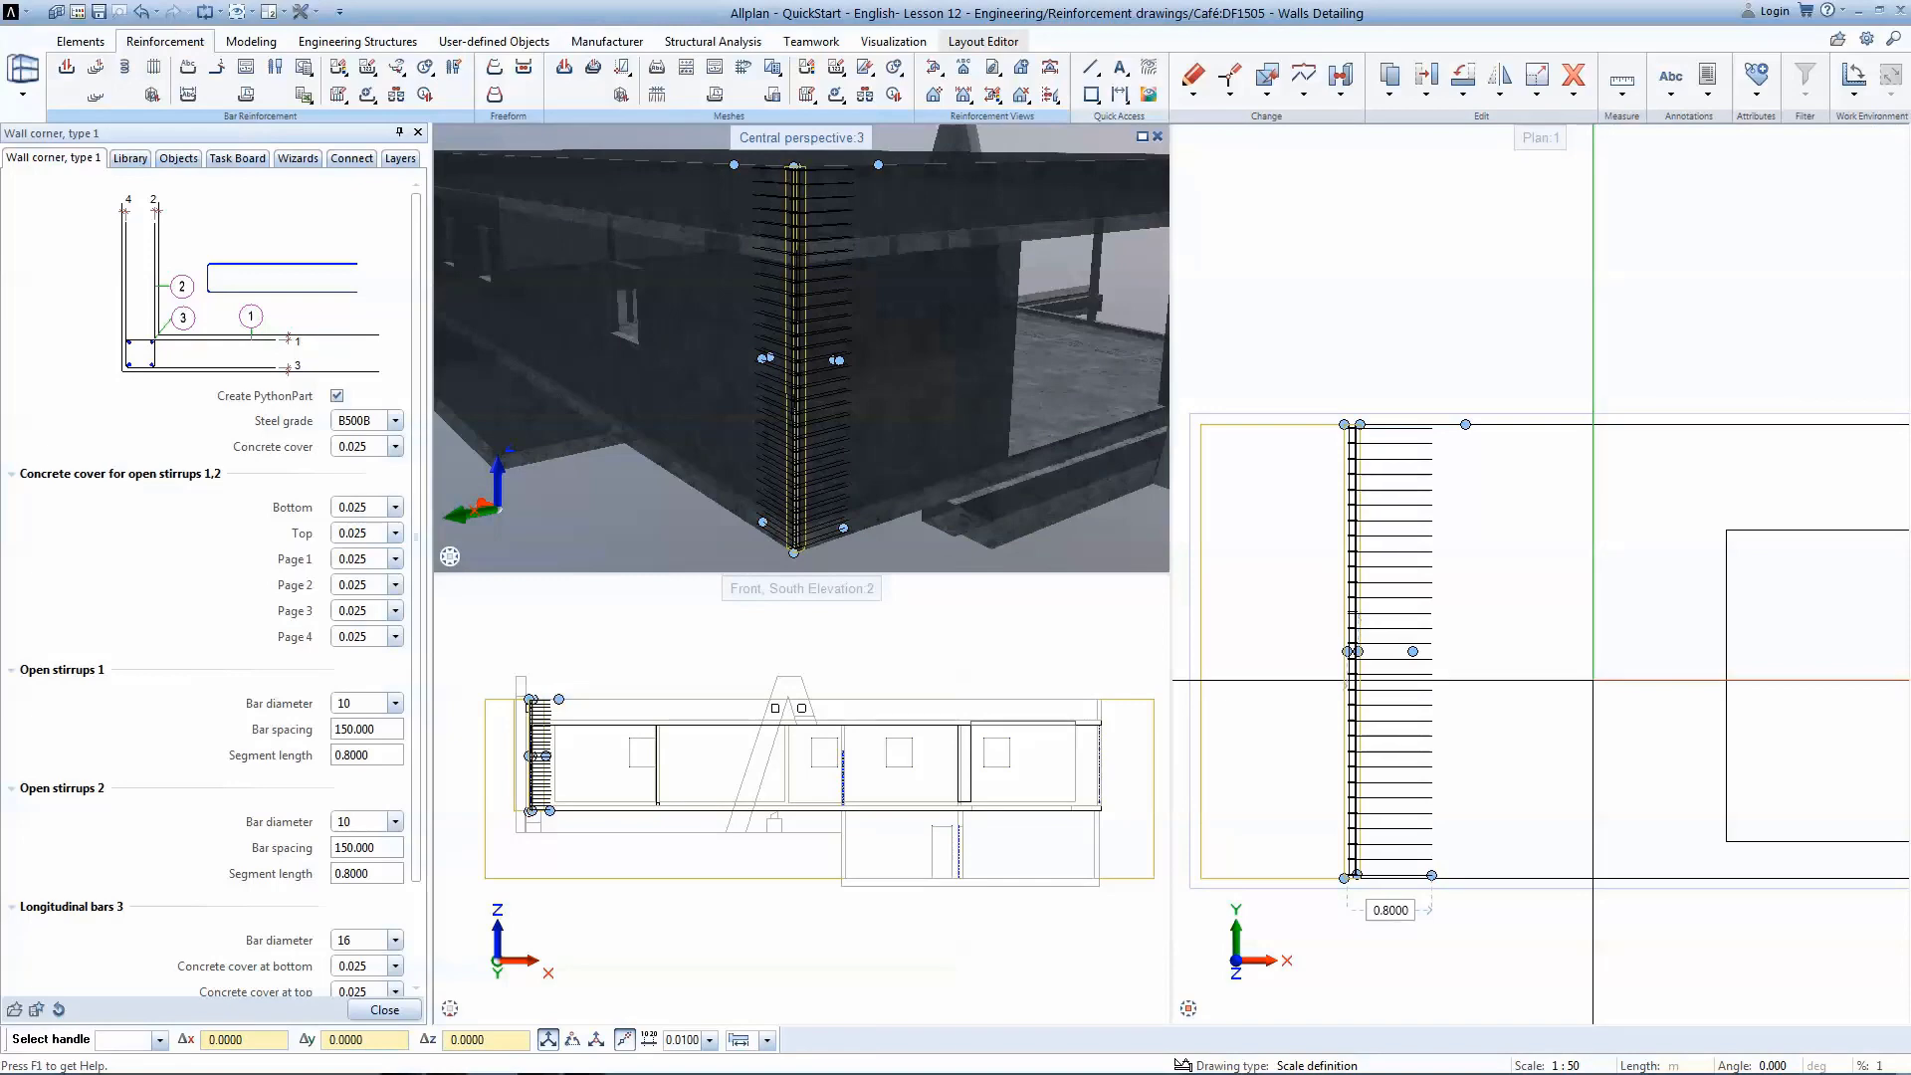
click(398, 1011)
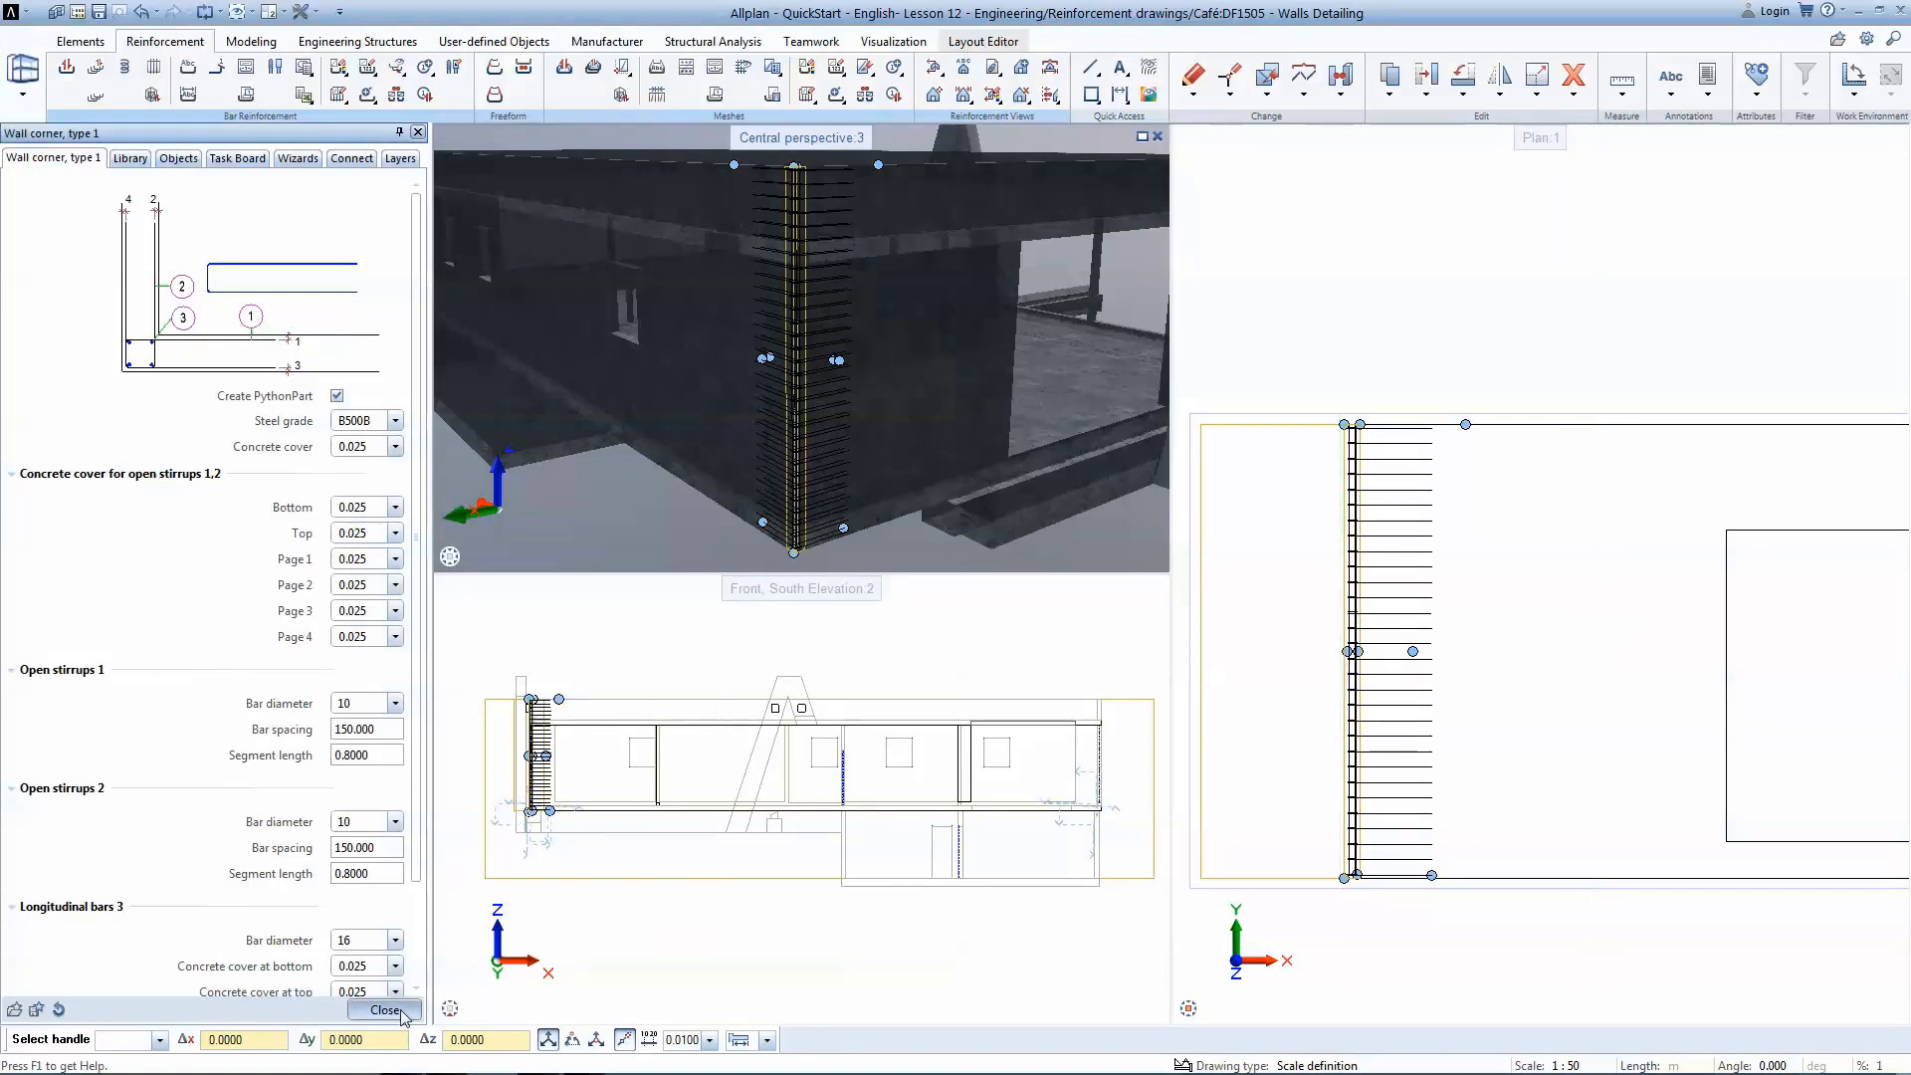
scroll(744, 398, up, 5)
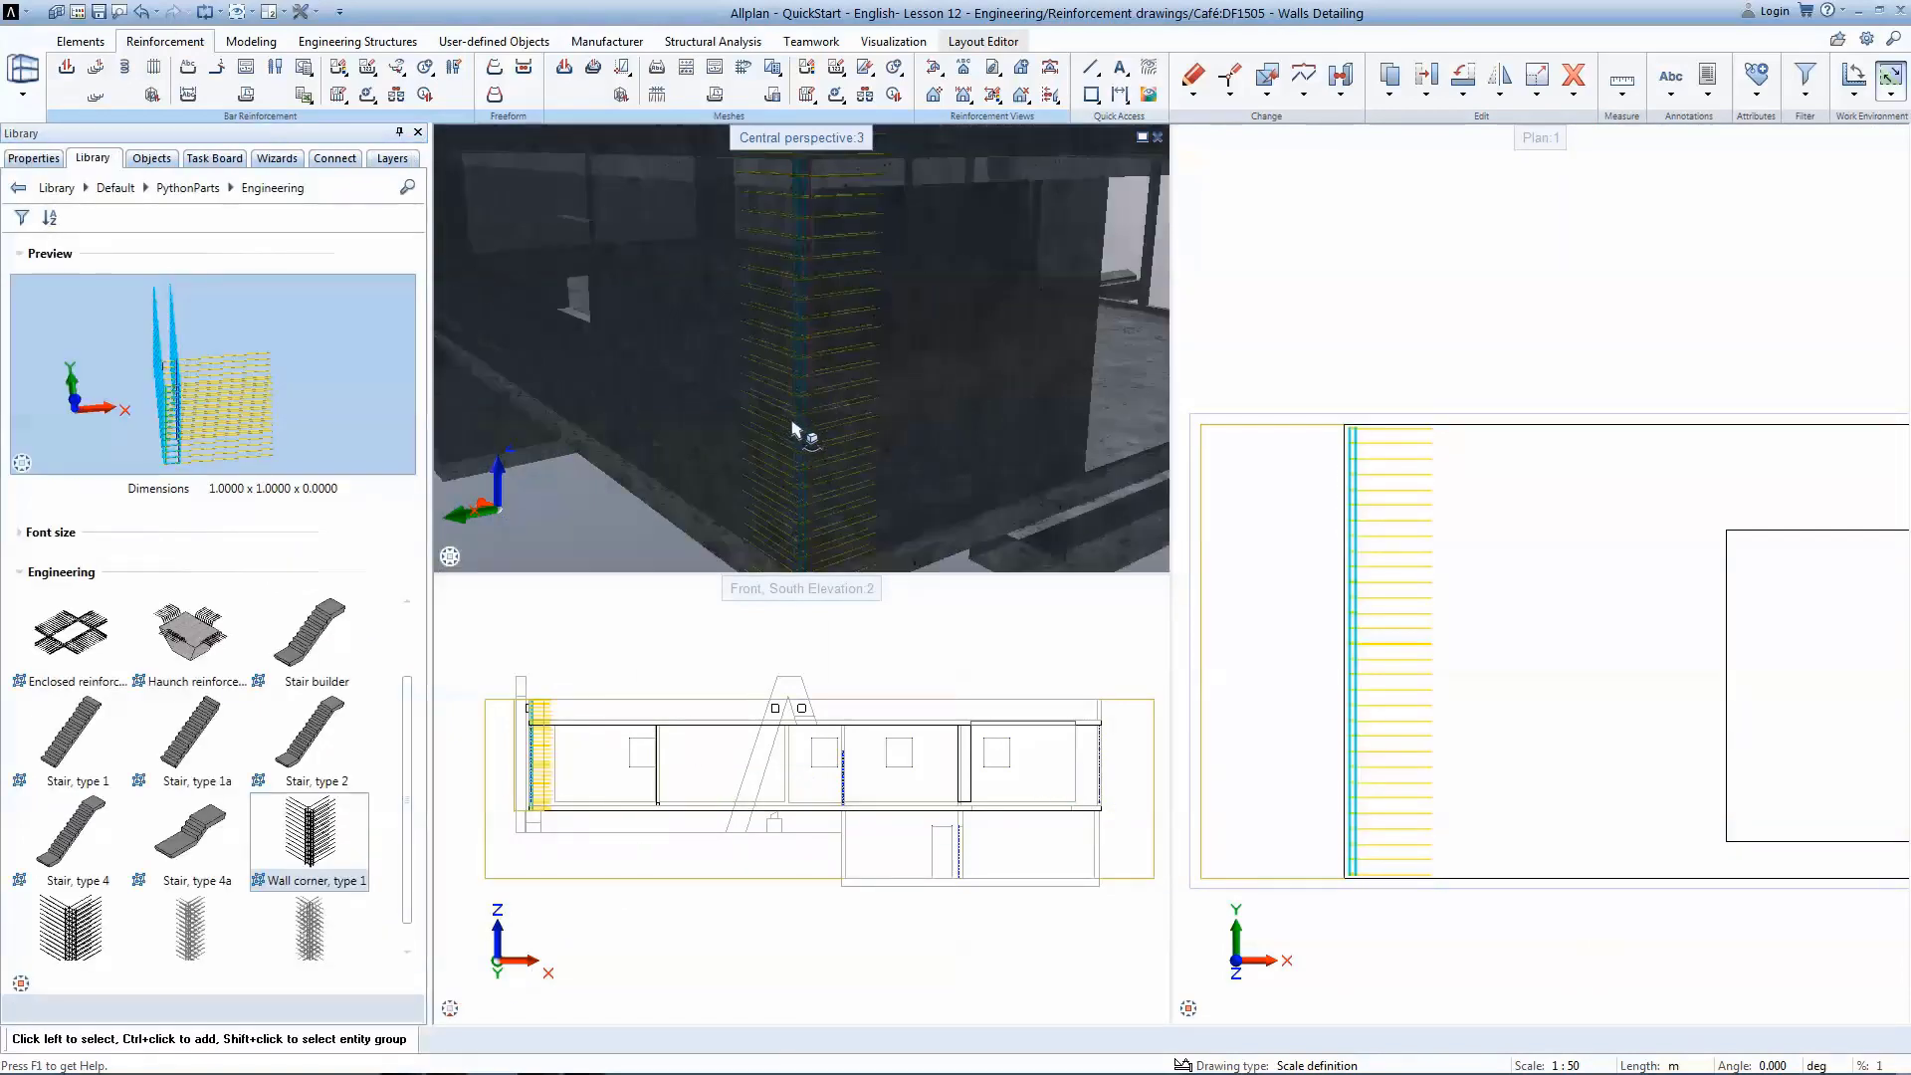
middle_drag(784, 398, 886, 451)
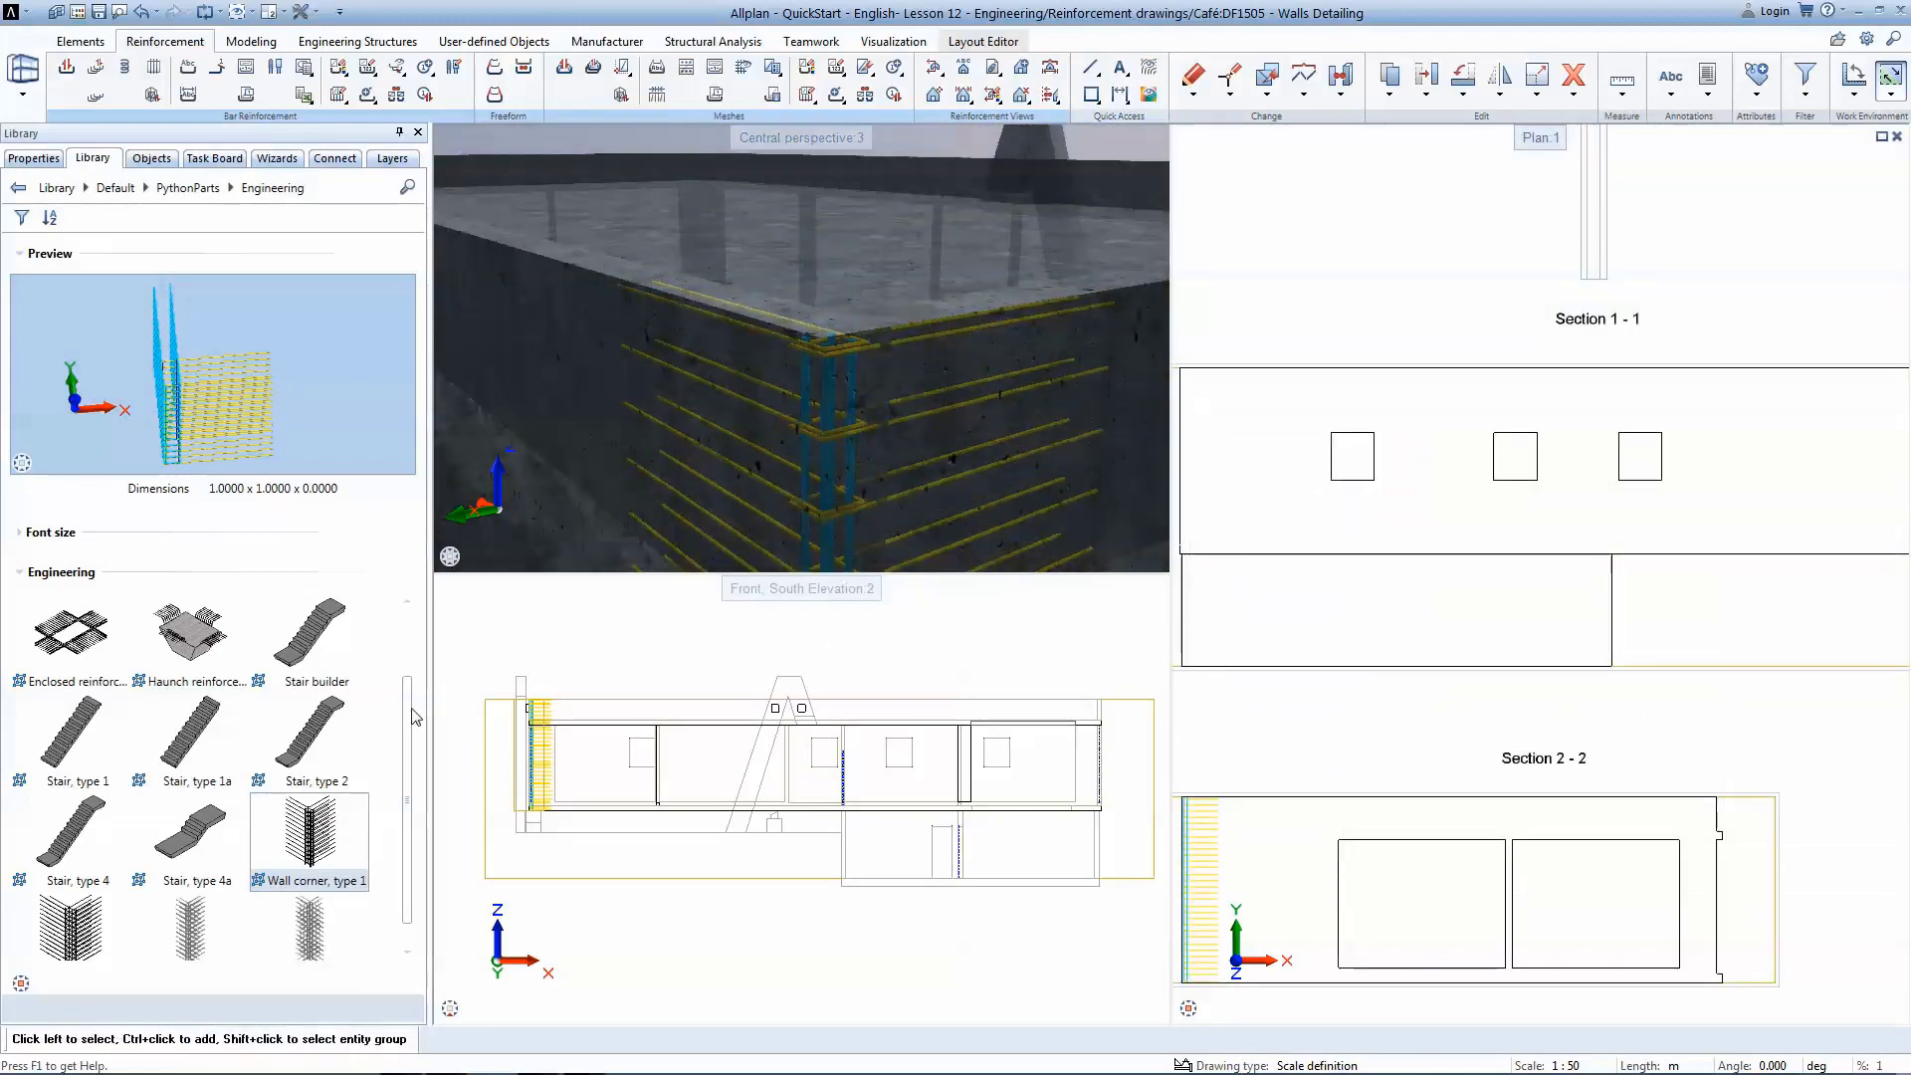
scroll(60, 731, up, 2)
Add Enclosed edge reinforcement around the wall opening using the Stirrup type.
double_click(60, 731)
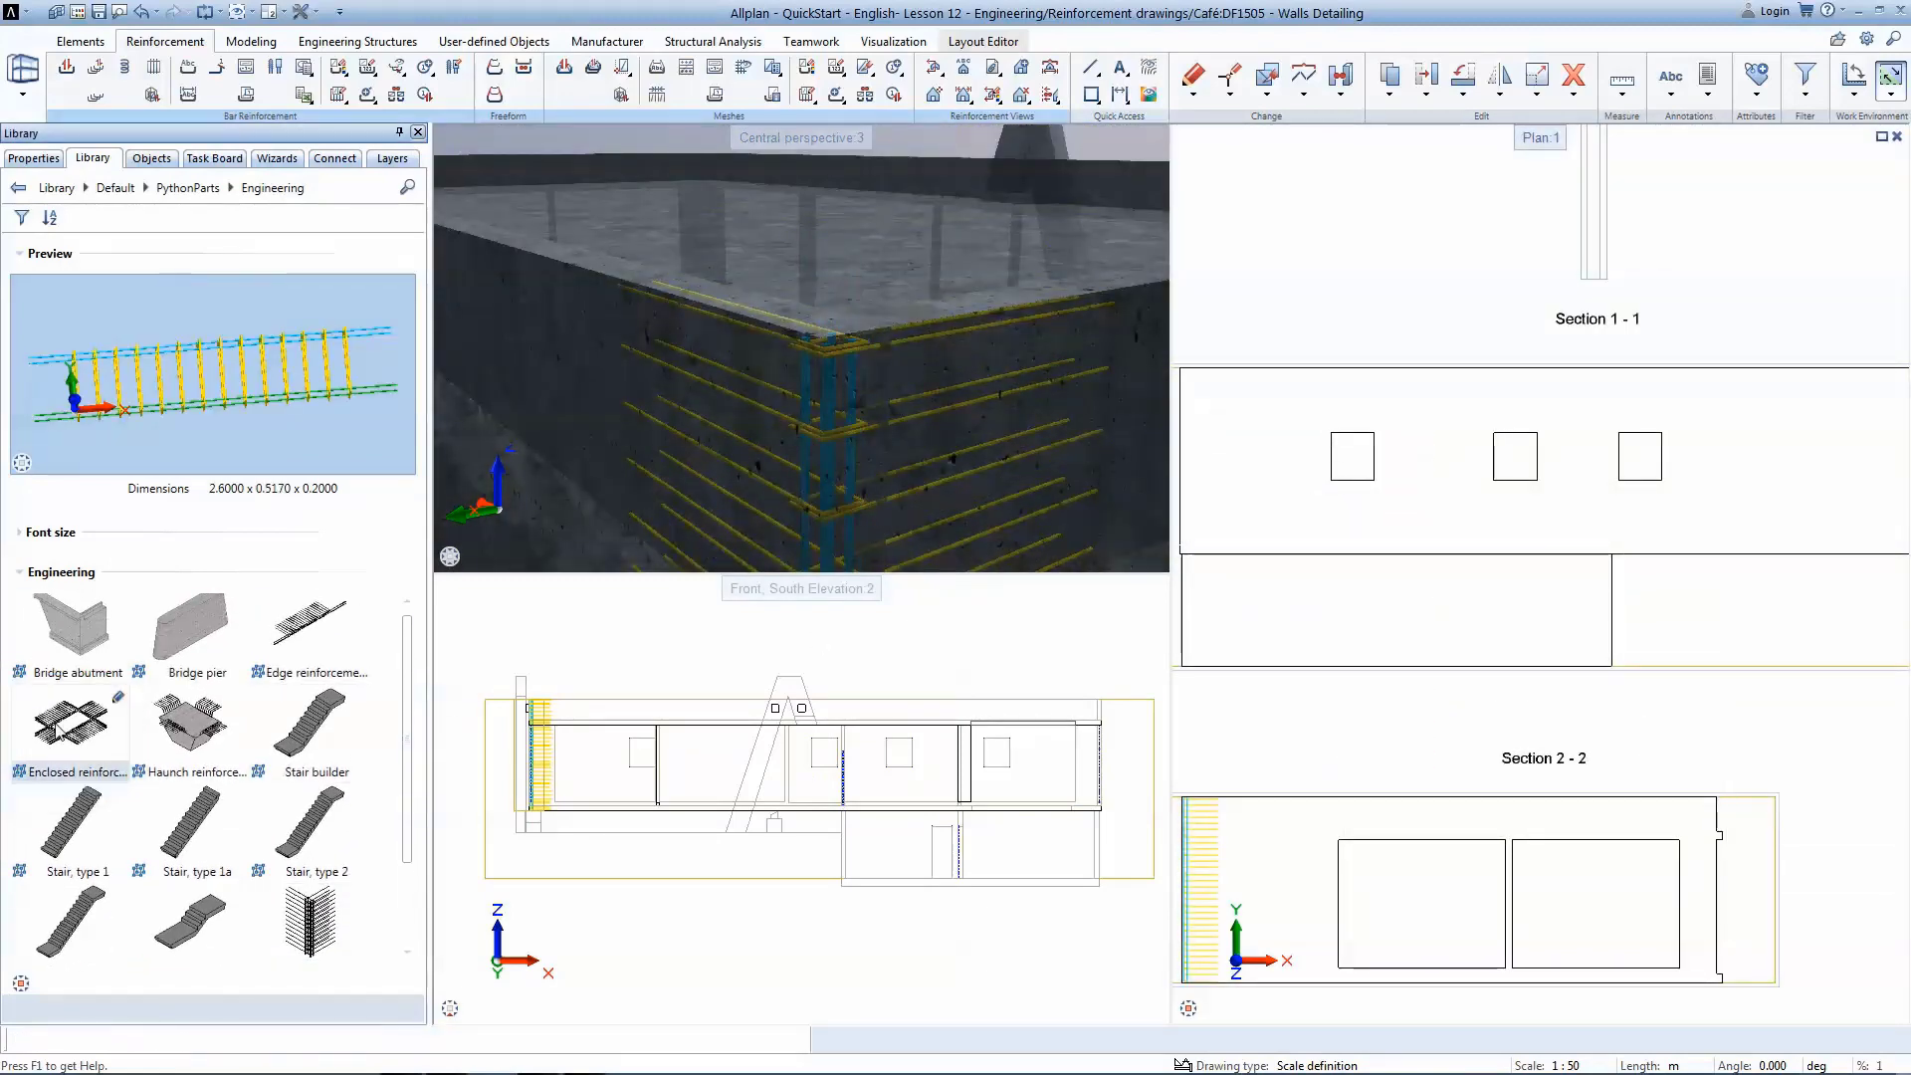
scroll(1323, 468, up, 1)
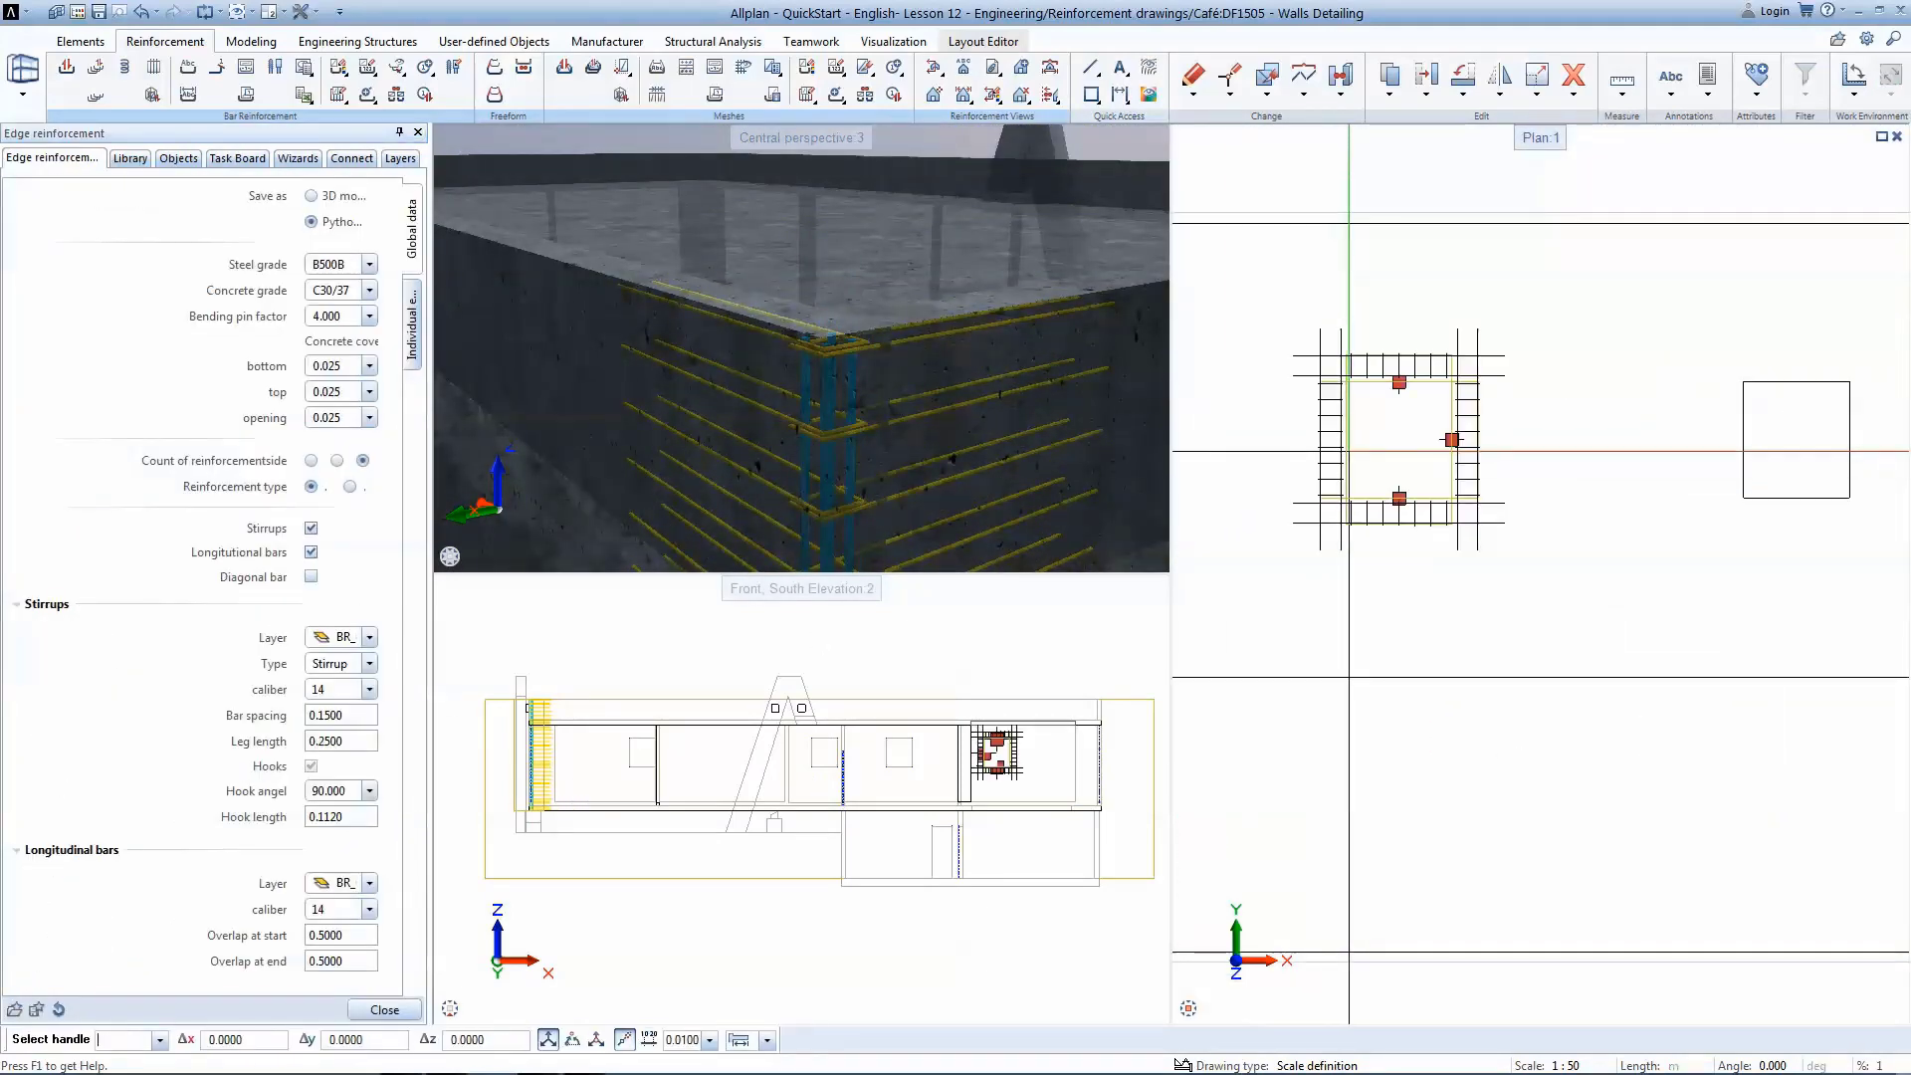
click(369, 664)
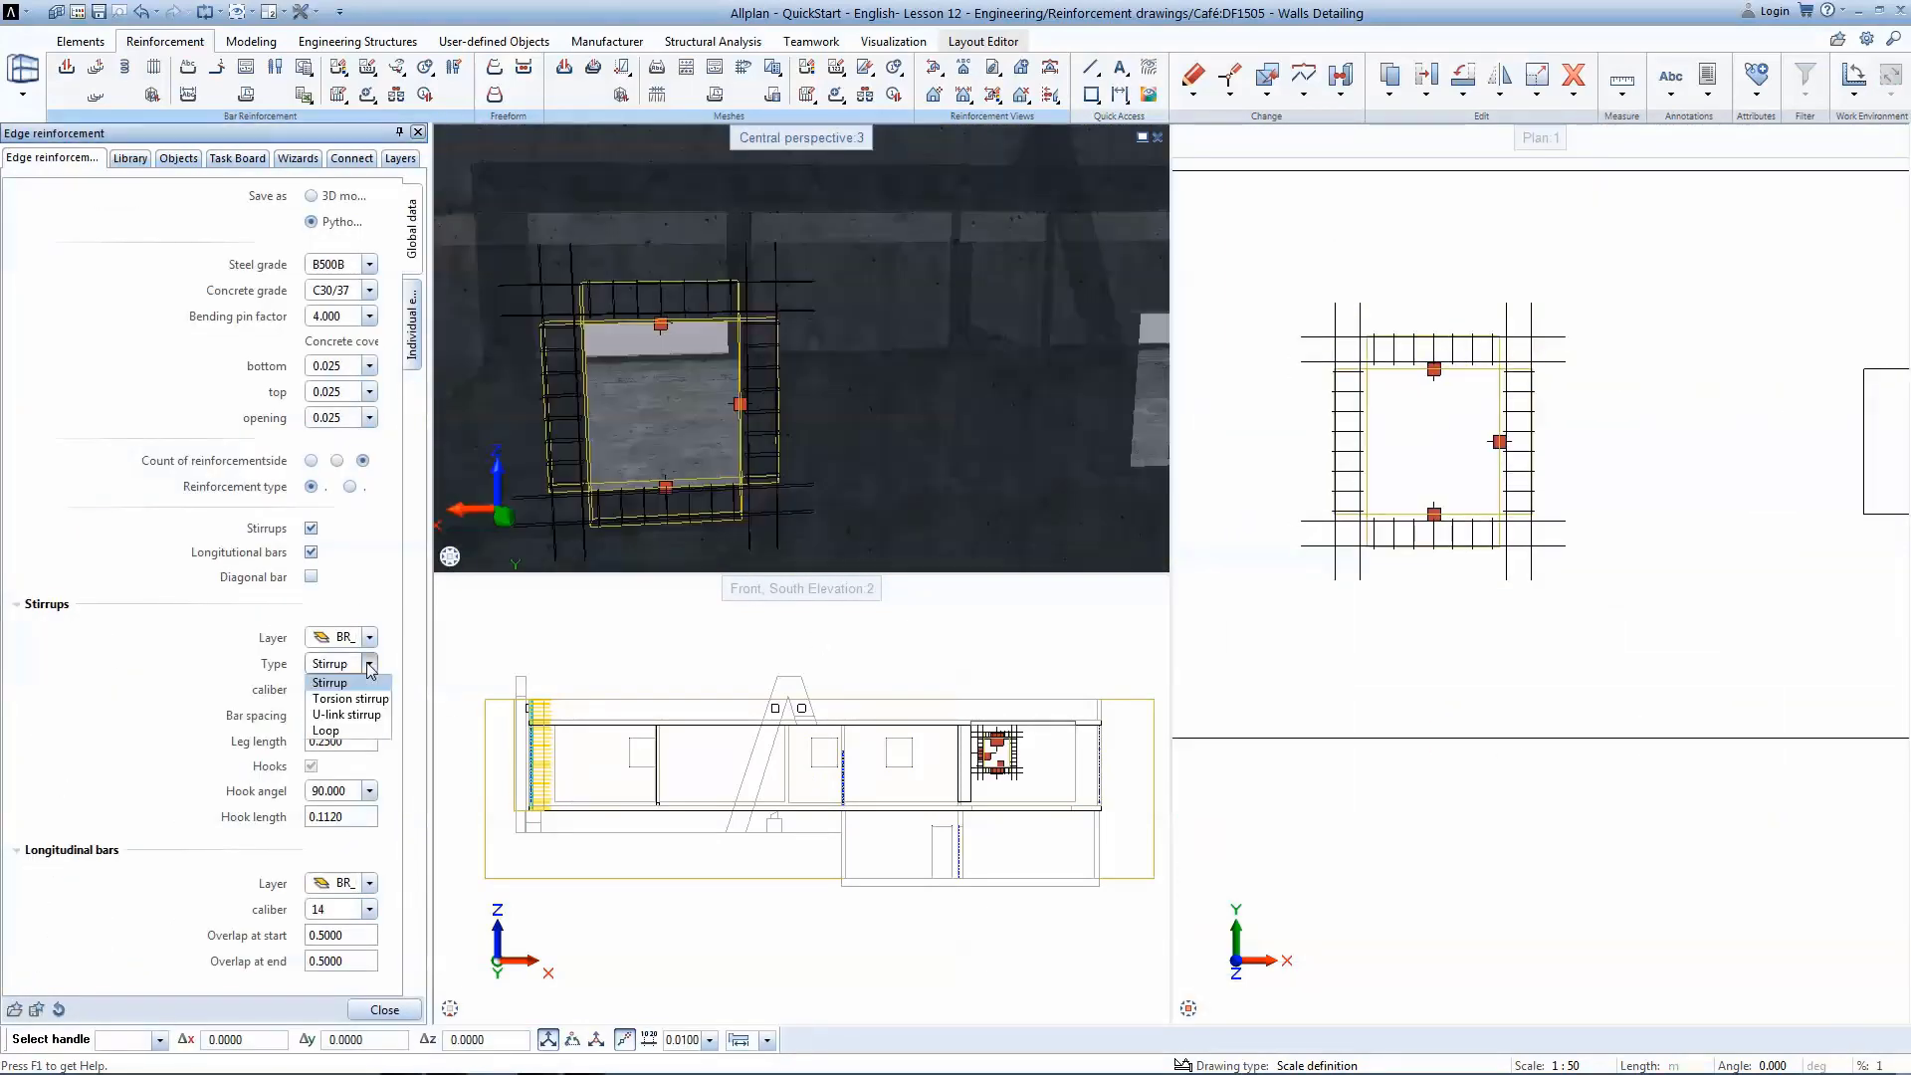
click(369, 665)
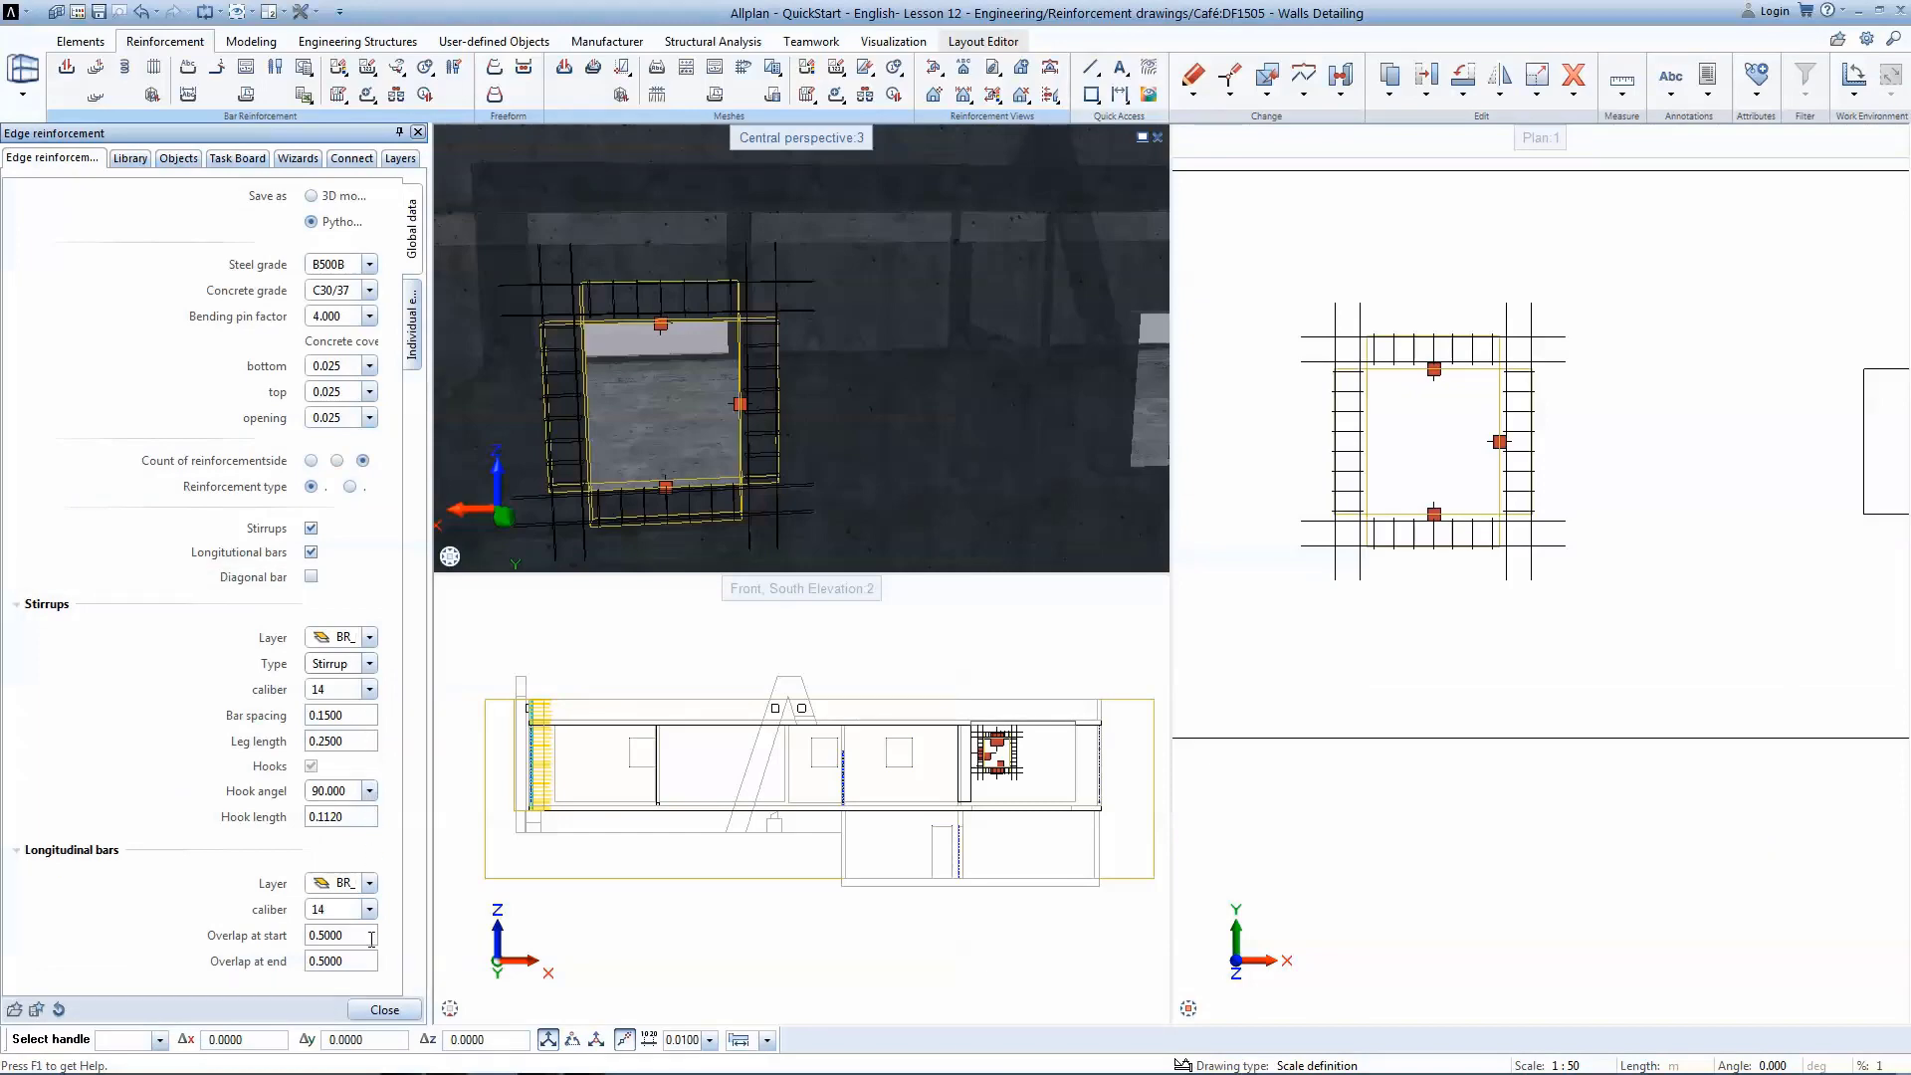
click(384, 1009)
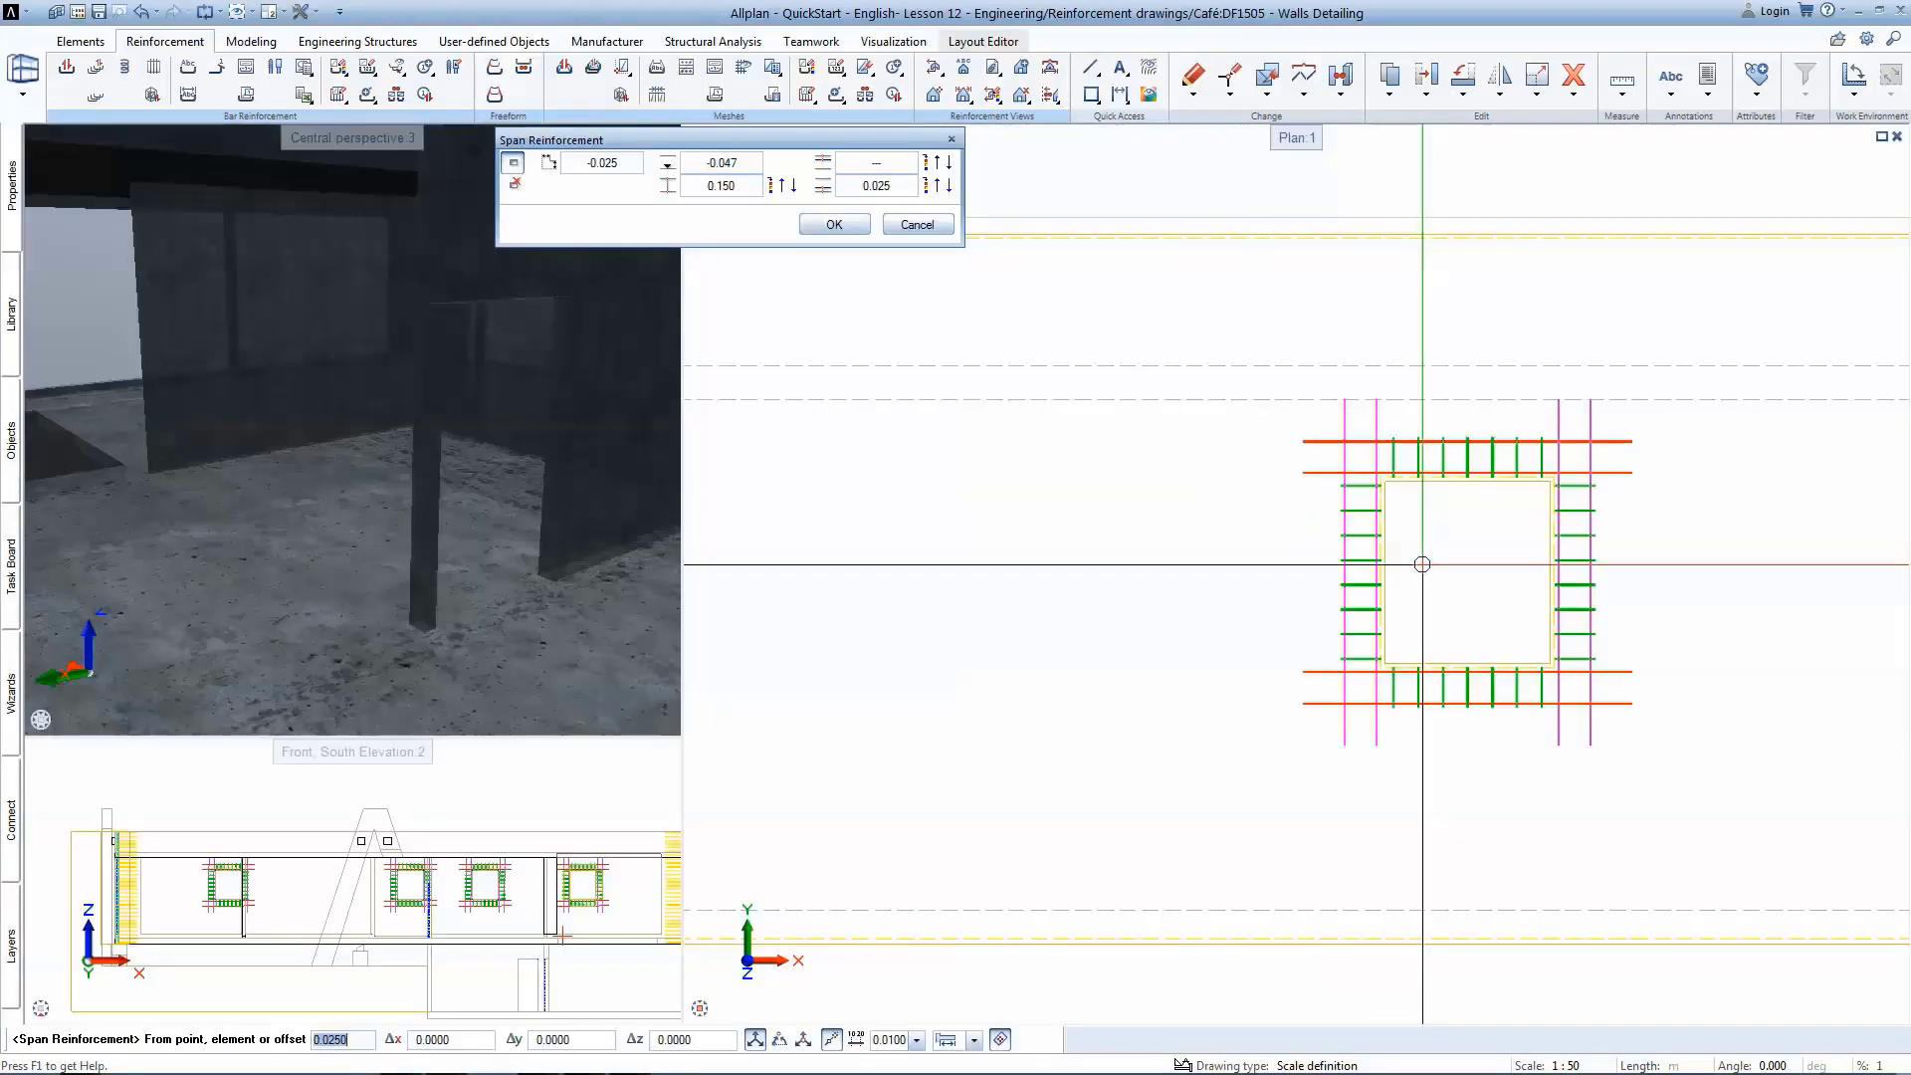
Place span reinforcement with 119GQ 348 mesh across Section 1-1.
click(836, 227)
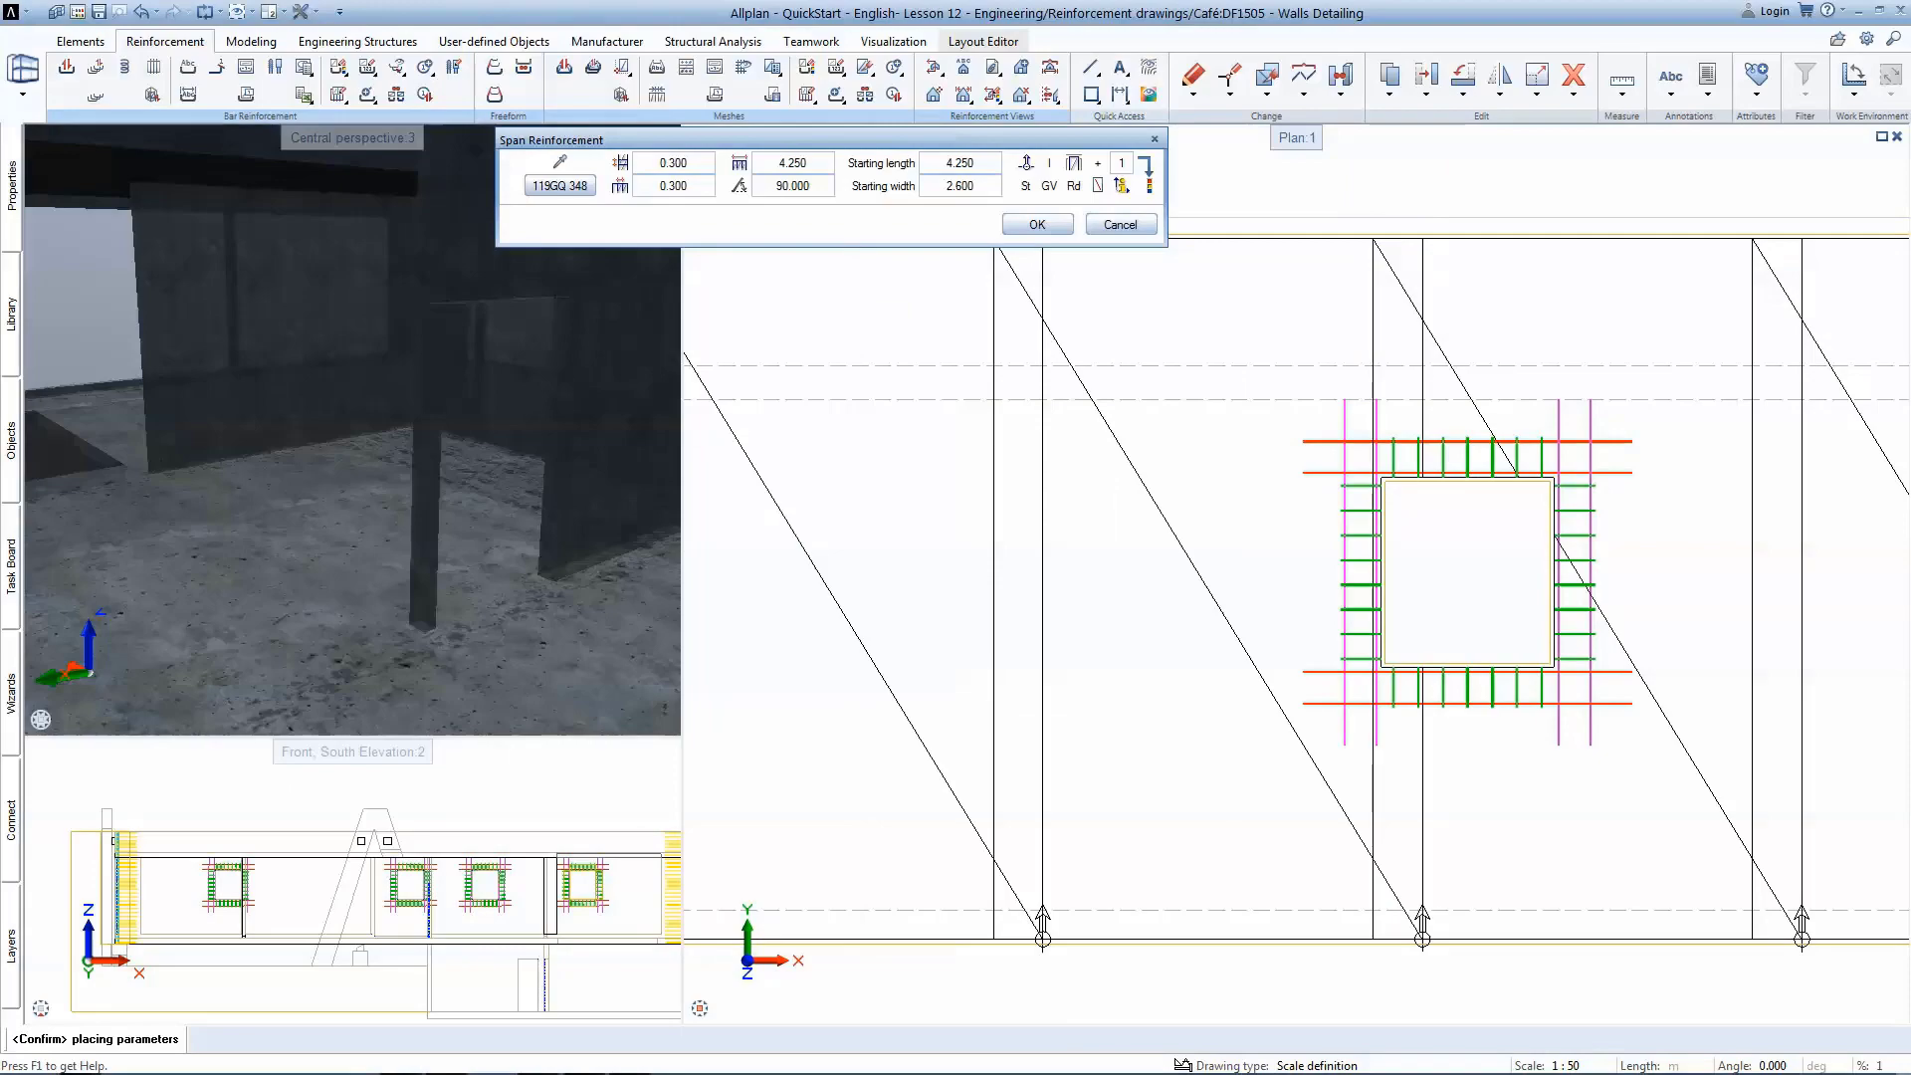
click(559, 185)
click(557, 573)
click(1035, 225)
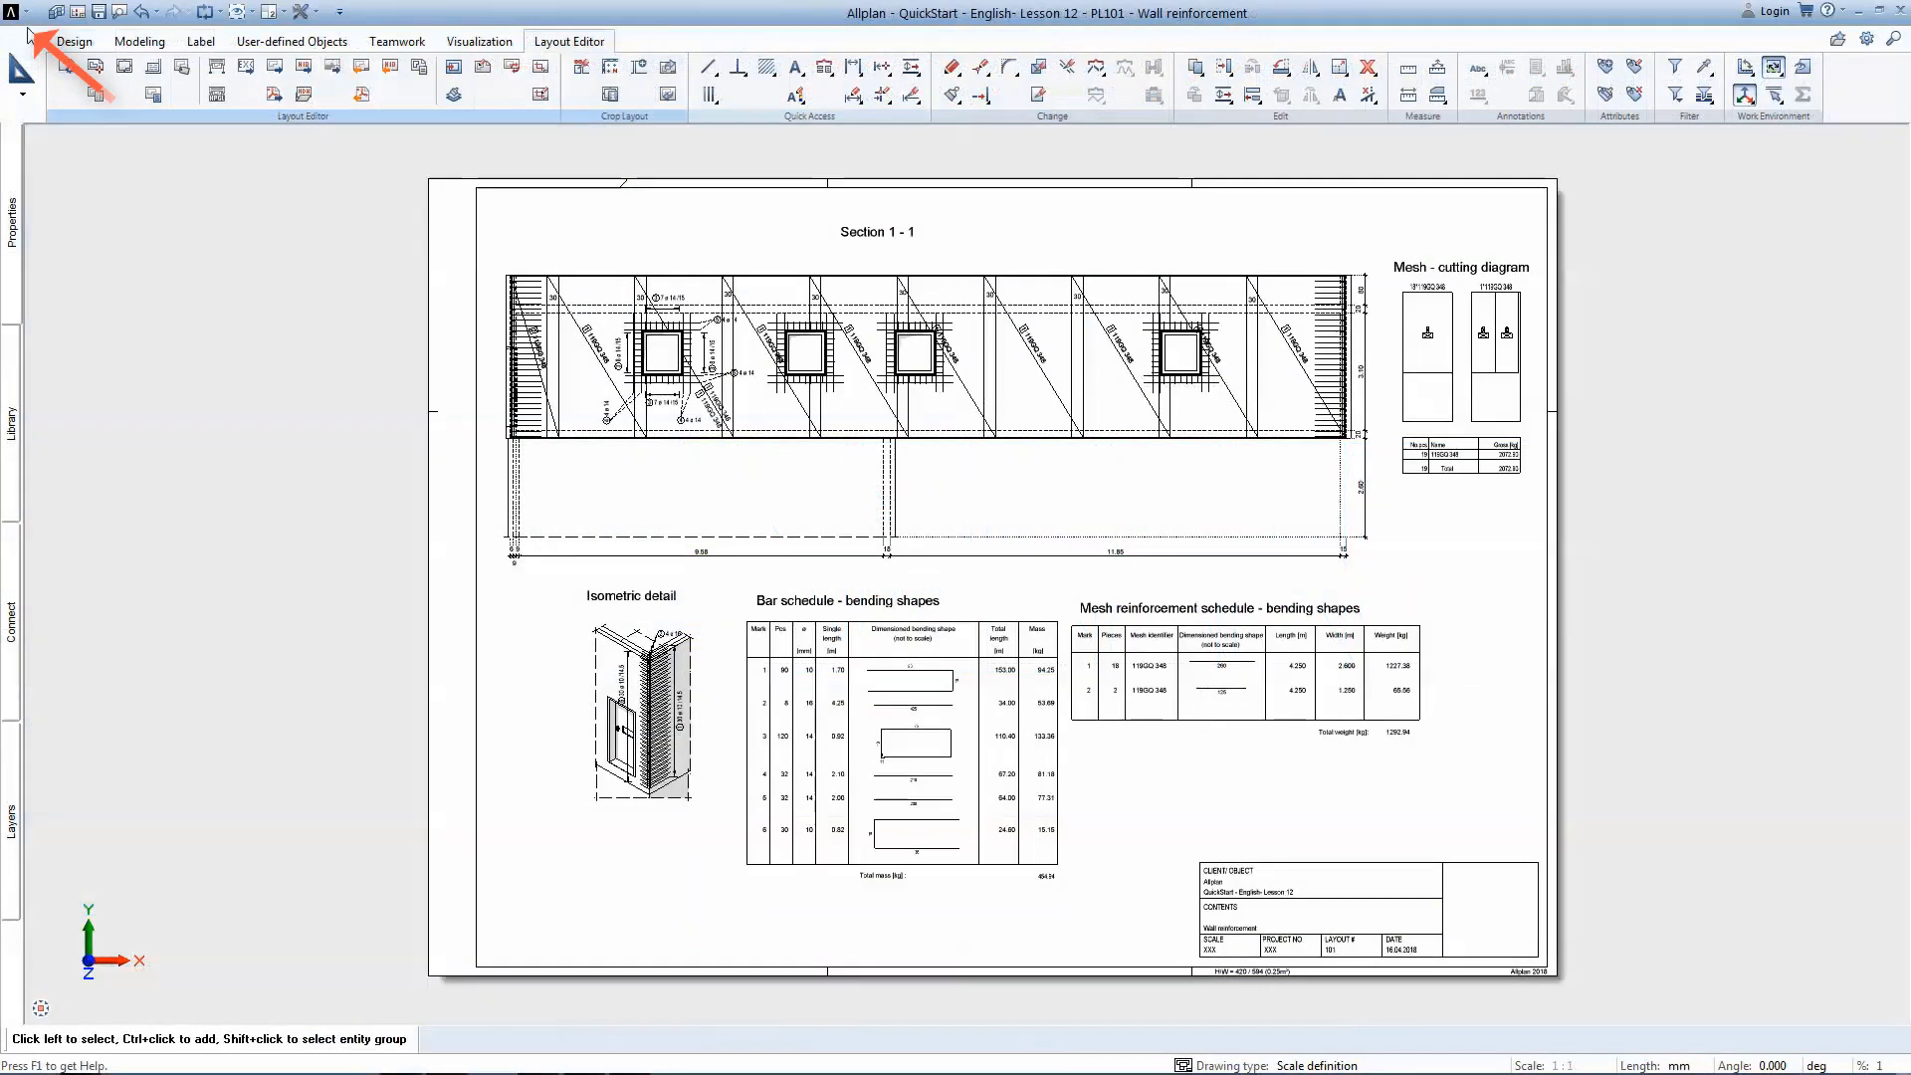
Export layout 101 Wall reinforcement as AutoCAD data.
click(13, 12)
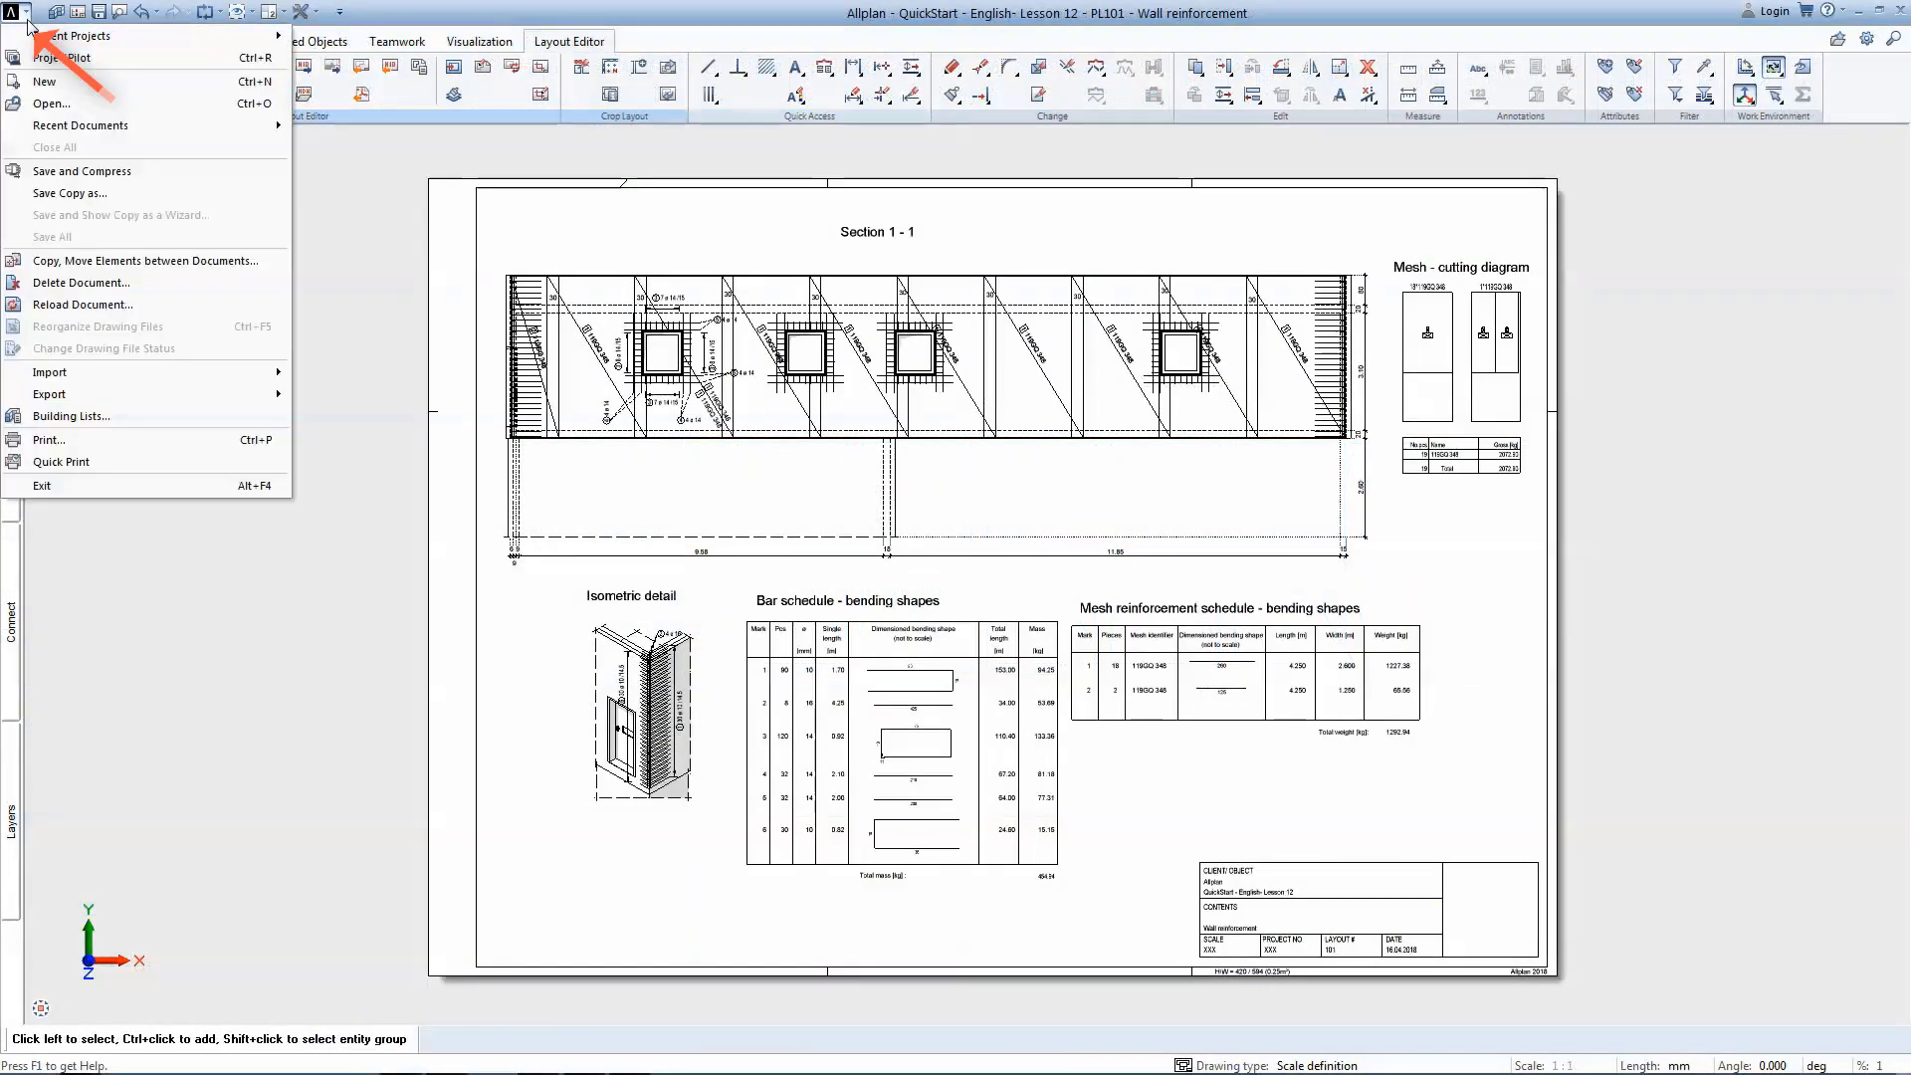
mouse_move(193, 398)
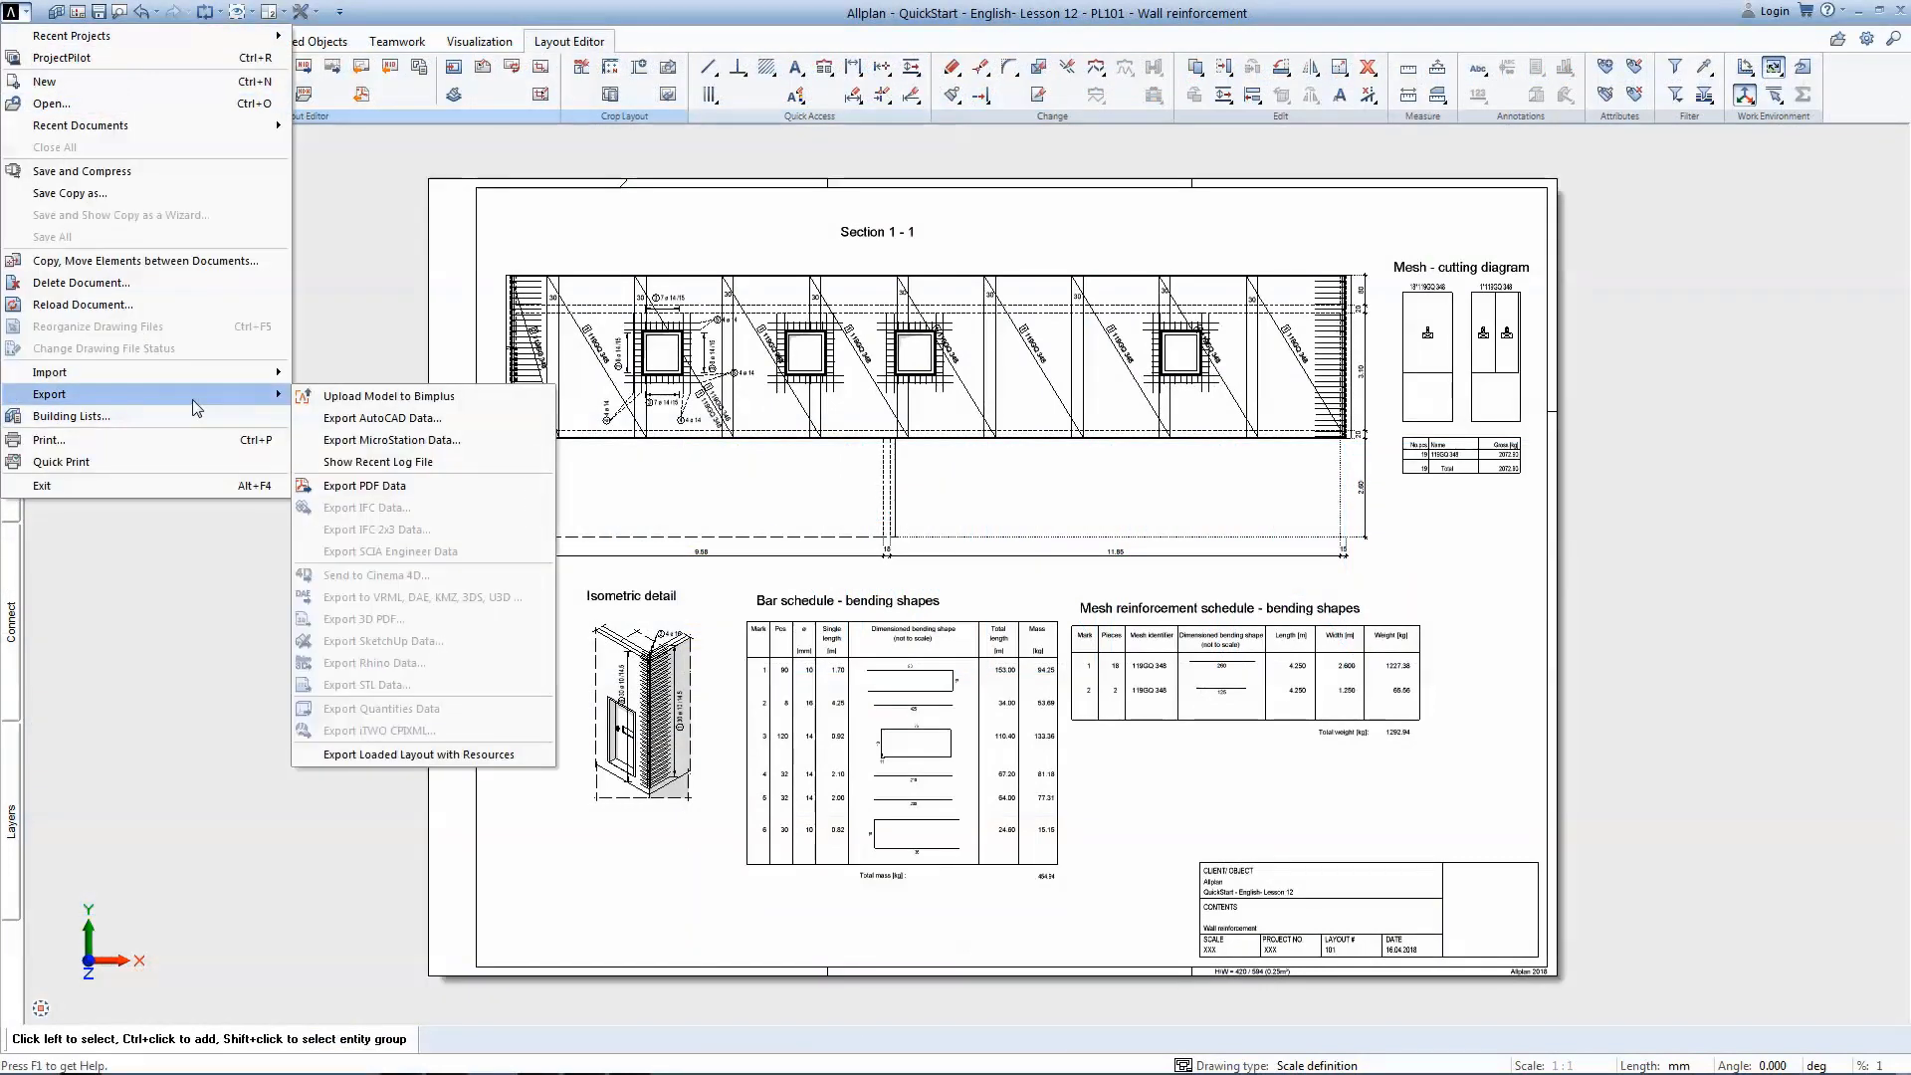
click(463, 426)
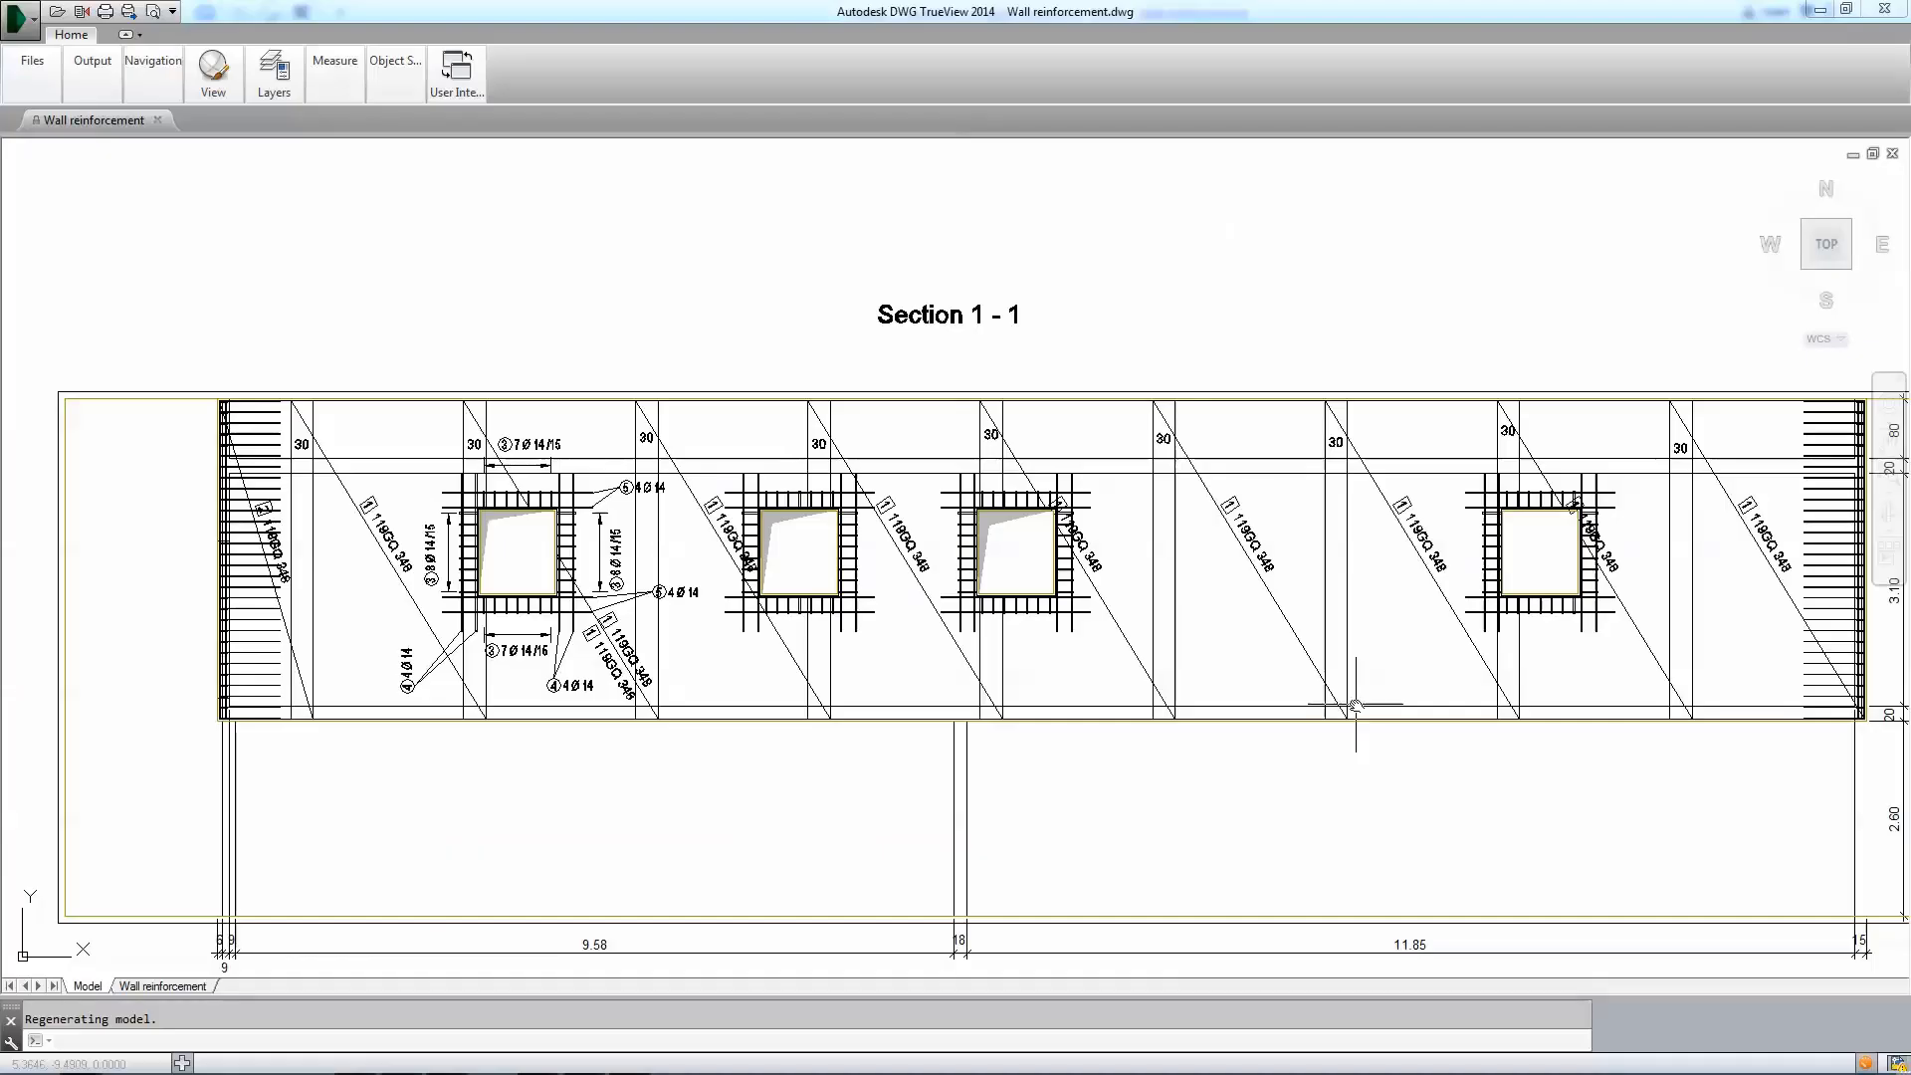
Inspect Section 1-1 and the full bar schedule in Wall reinforcement.dwg, then list its layers.
scroll(779, 515, up, 5)
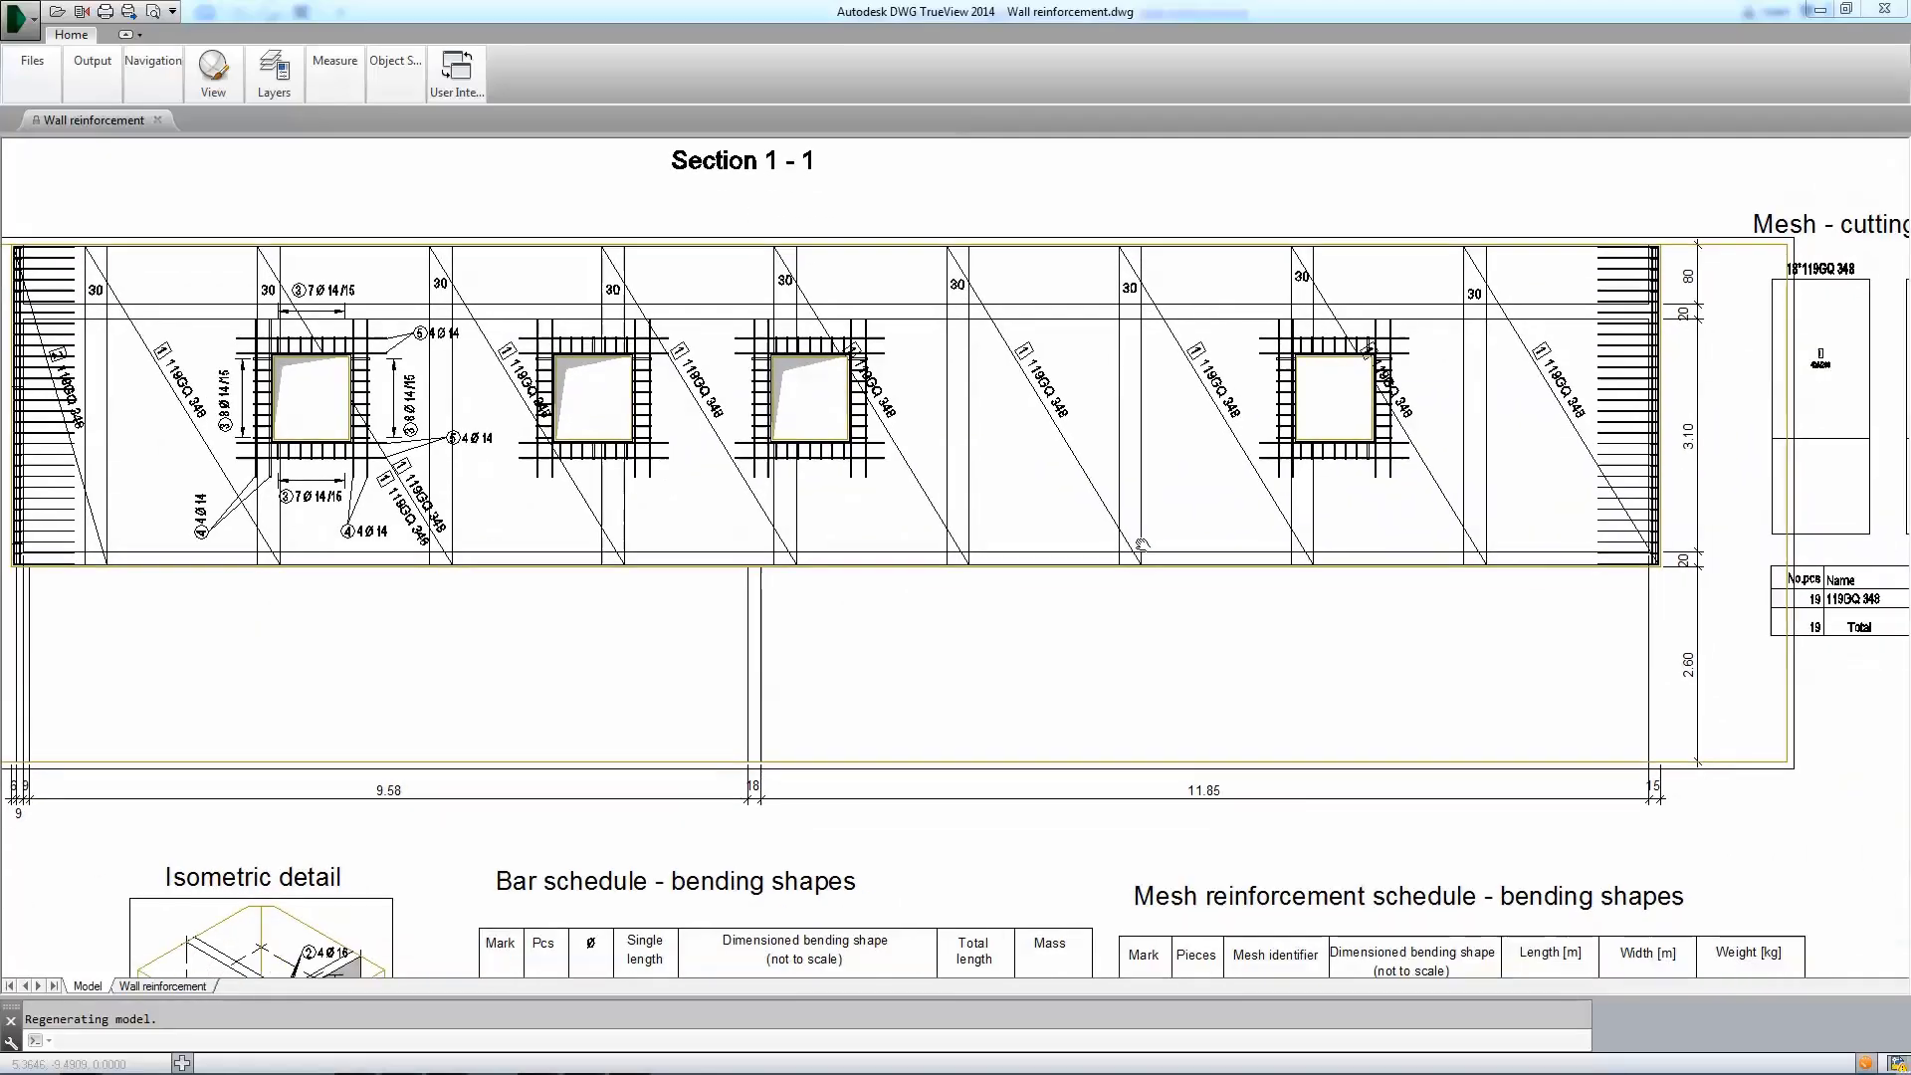
scroll(963, 536, down, 3)
middle_drag(796, 736, 957, 627)
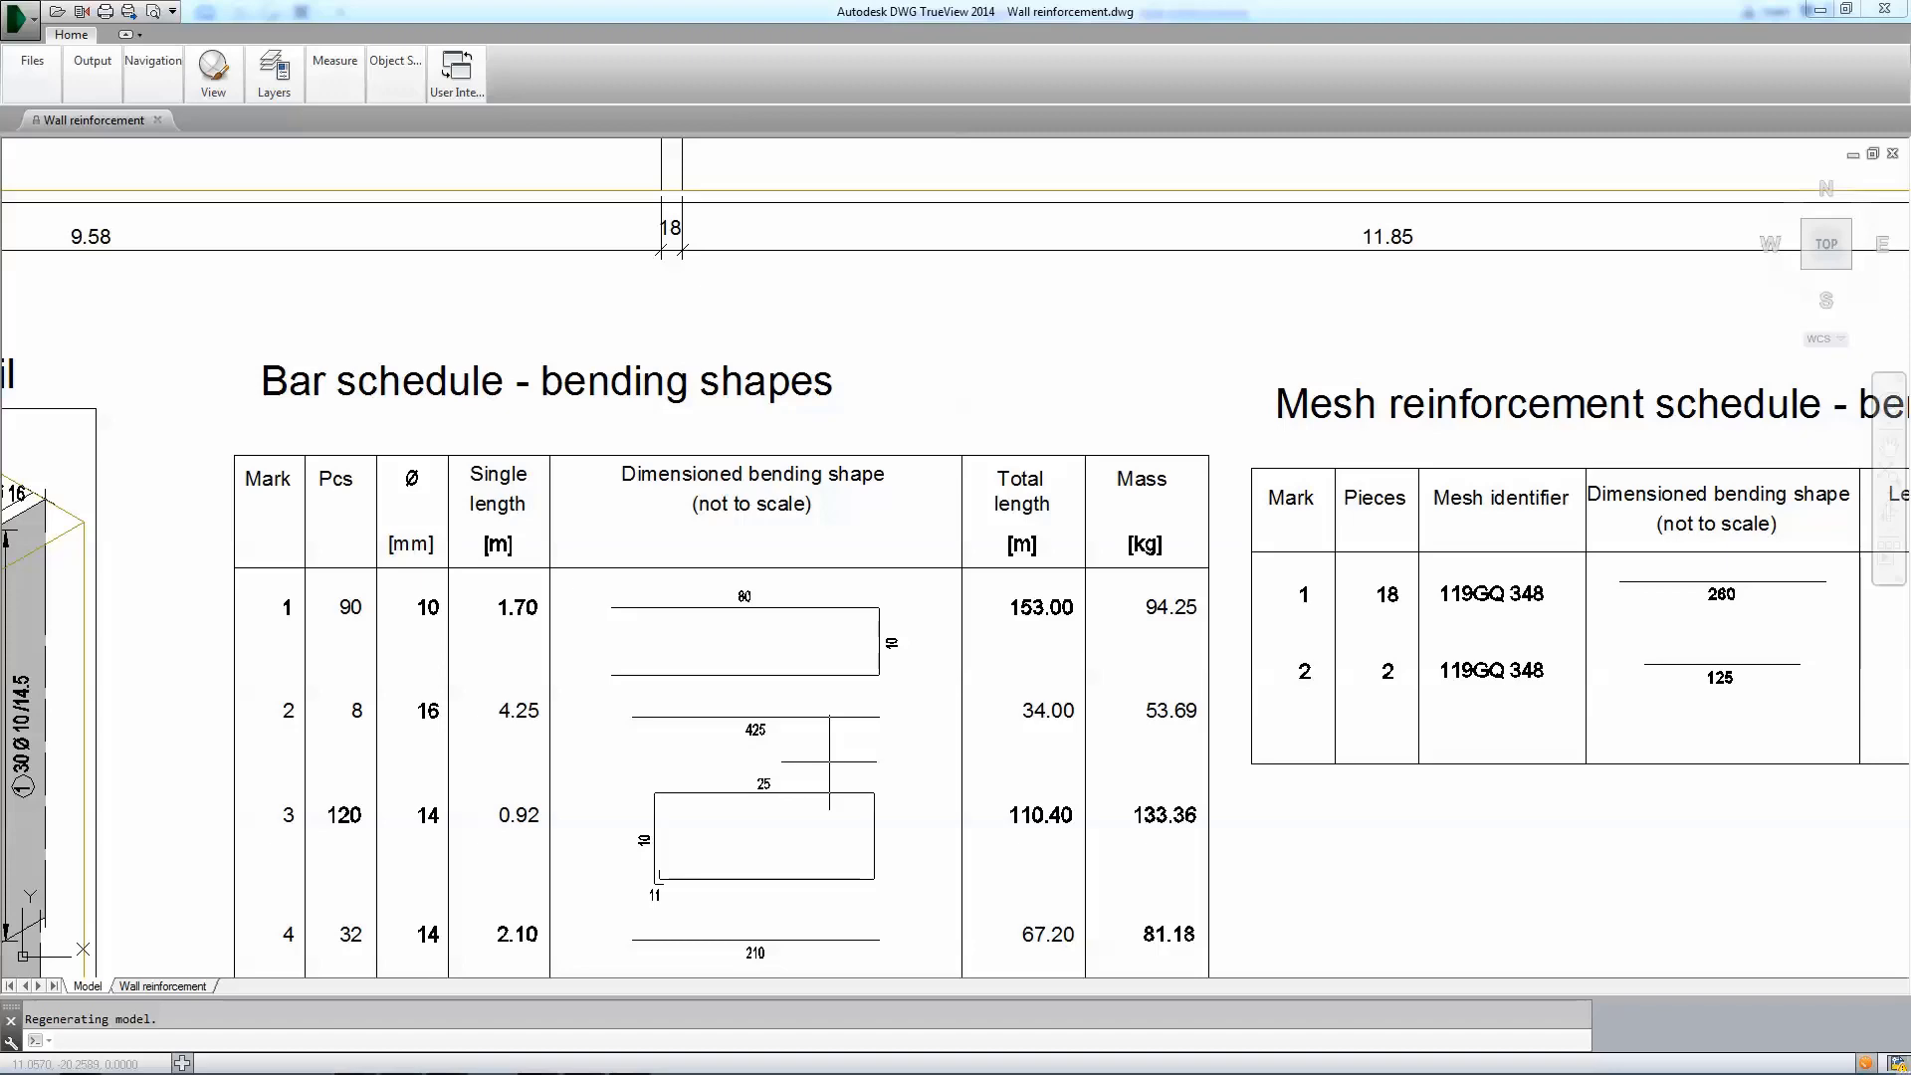
click(283, 99)
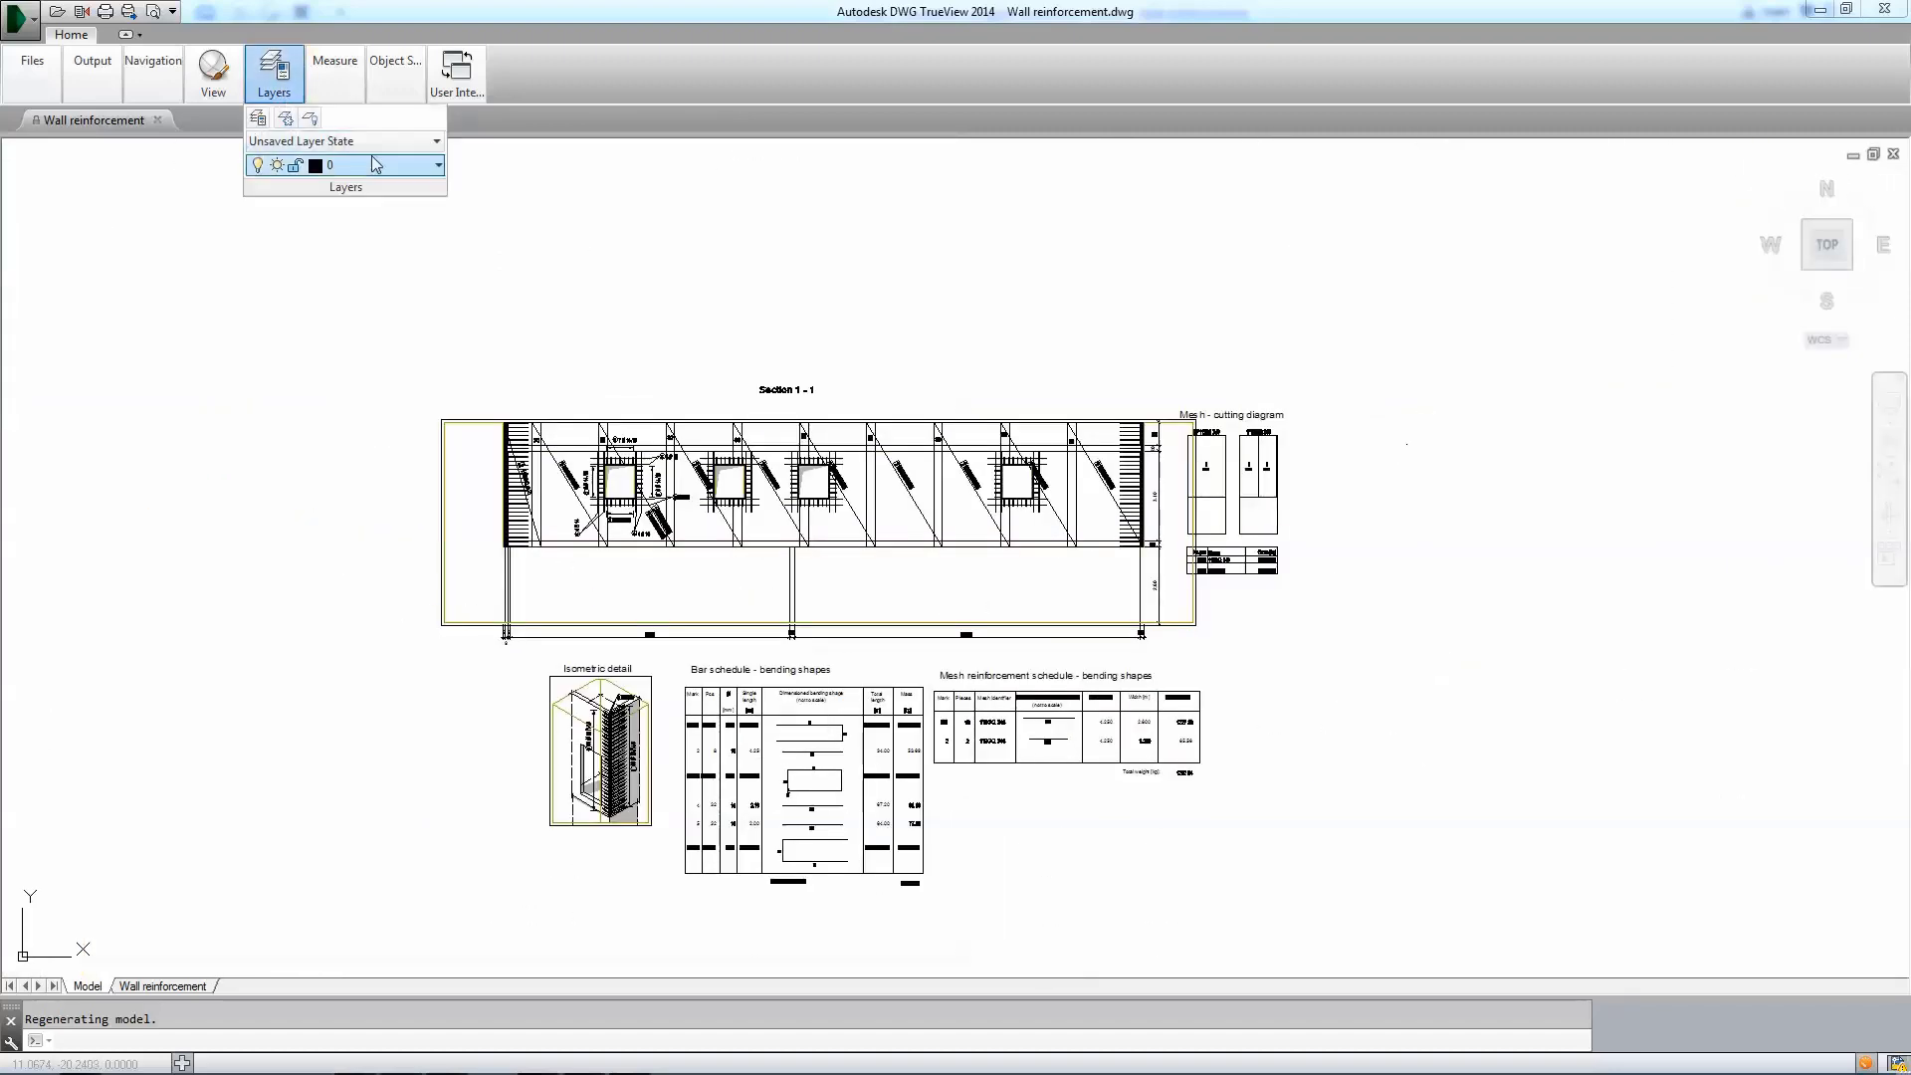
click(407, 165)
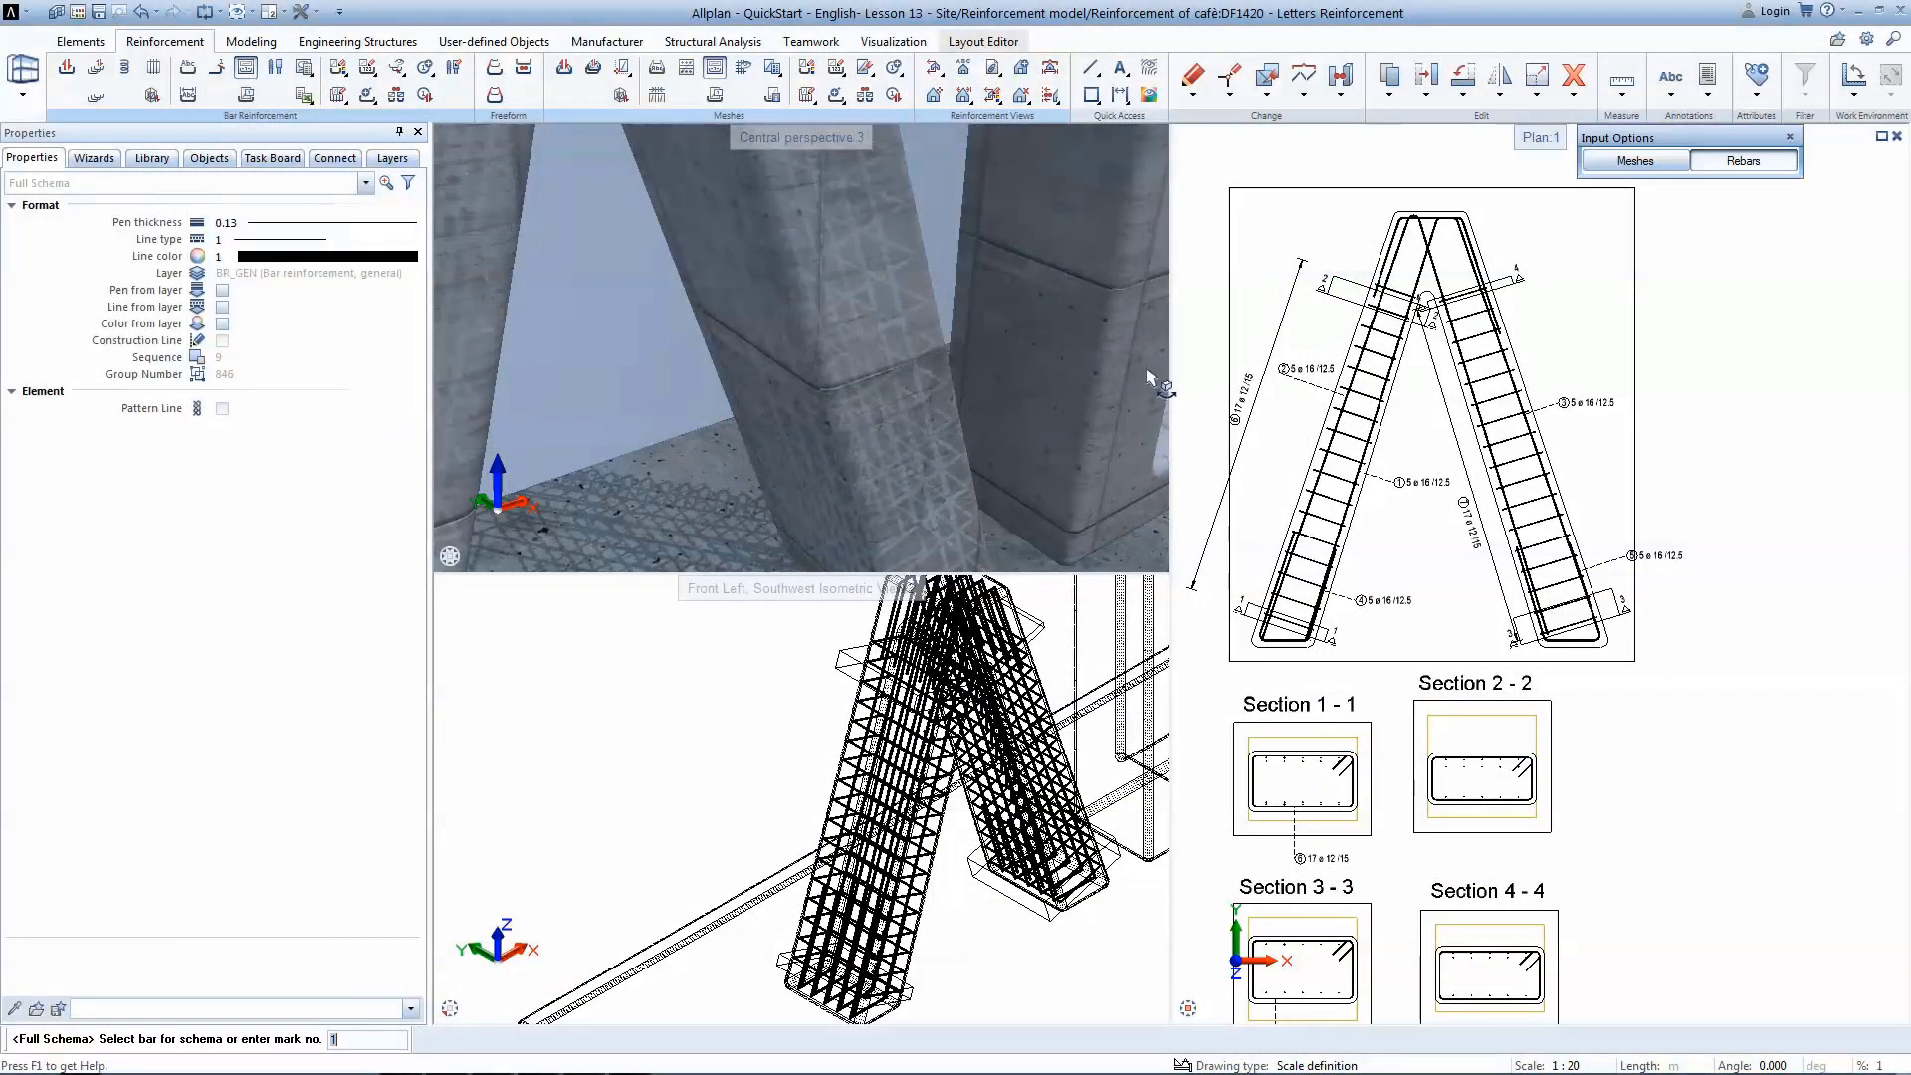
Place a full schema table for the first picked bar of the A-shaped letter.
scroll(1493, 448, up, 2)
click(1522, 488)
scroll(1521, 487, down, 3)
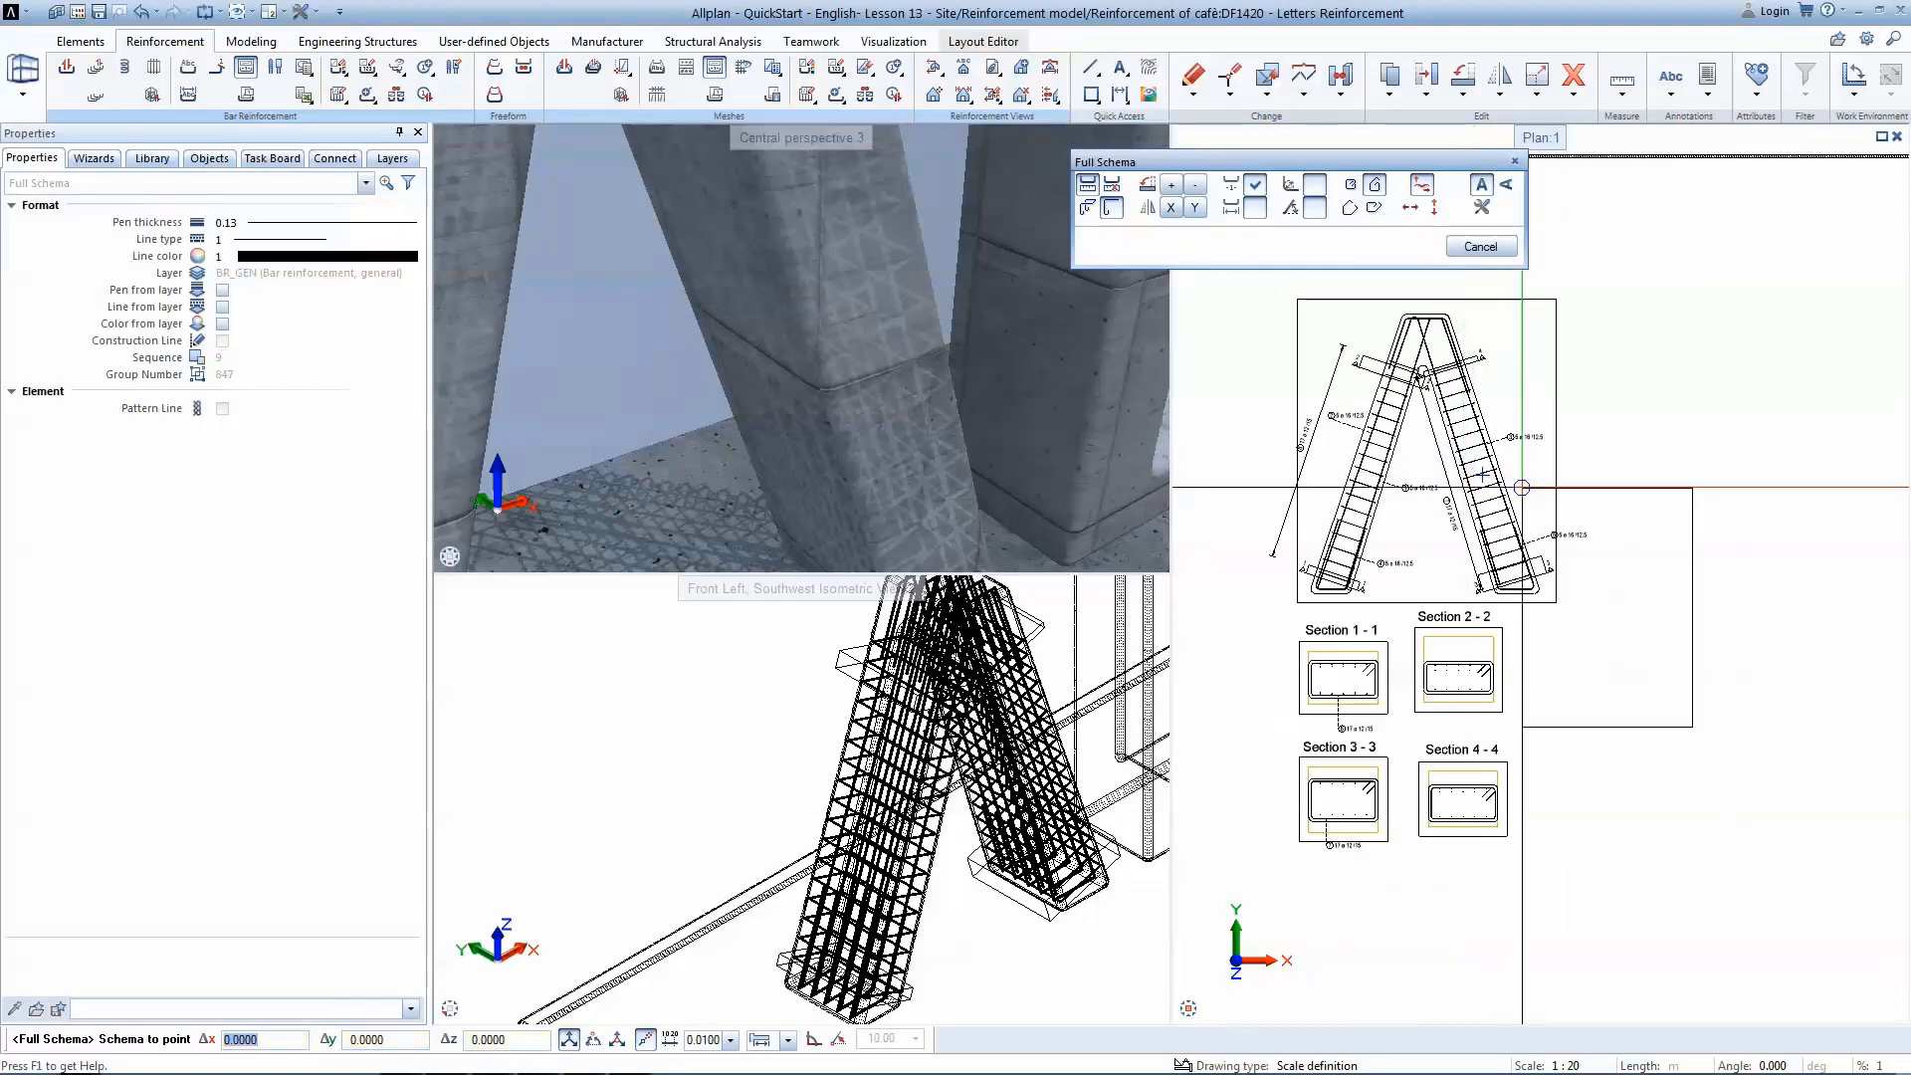
click(1596, 303)
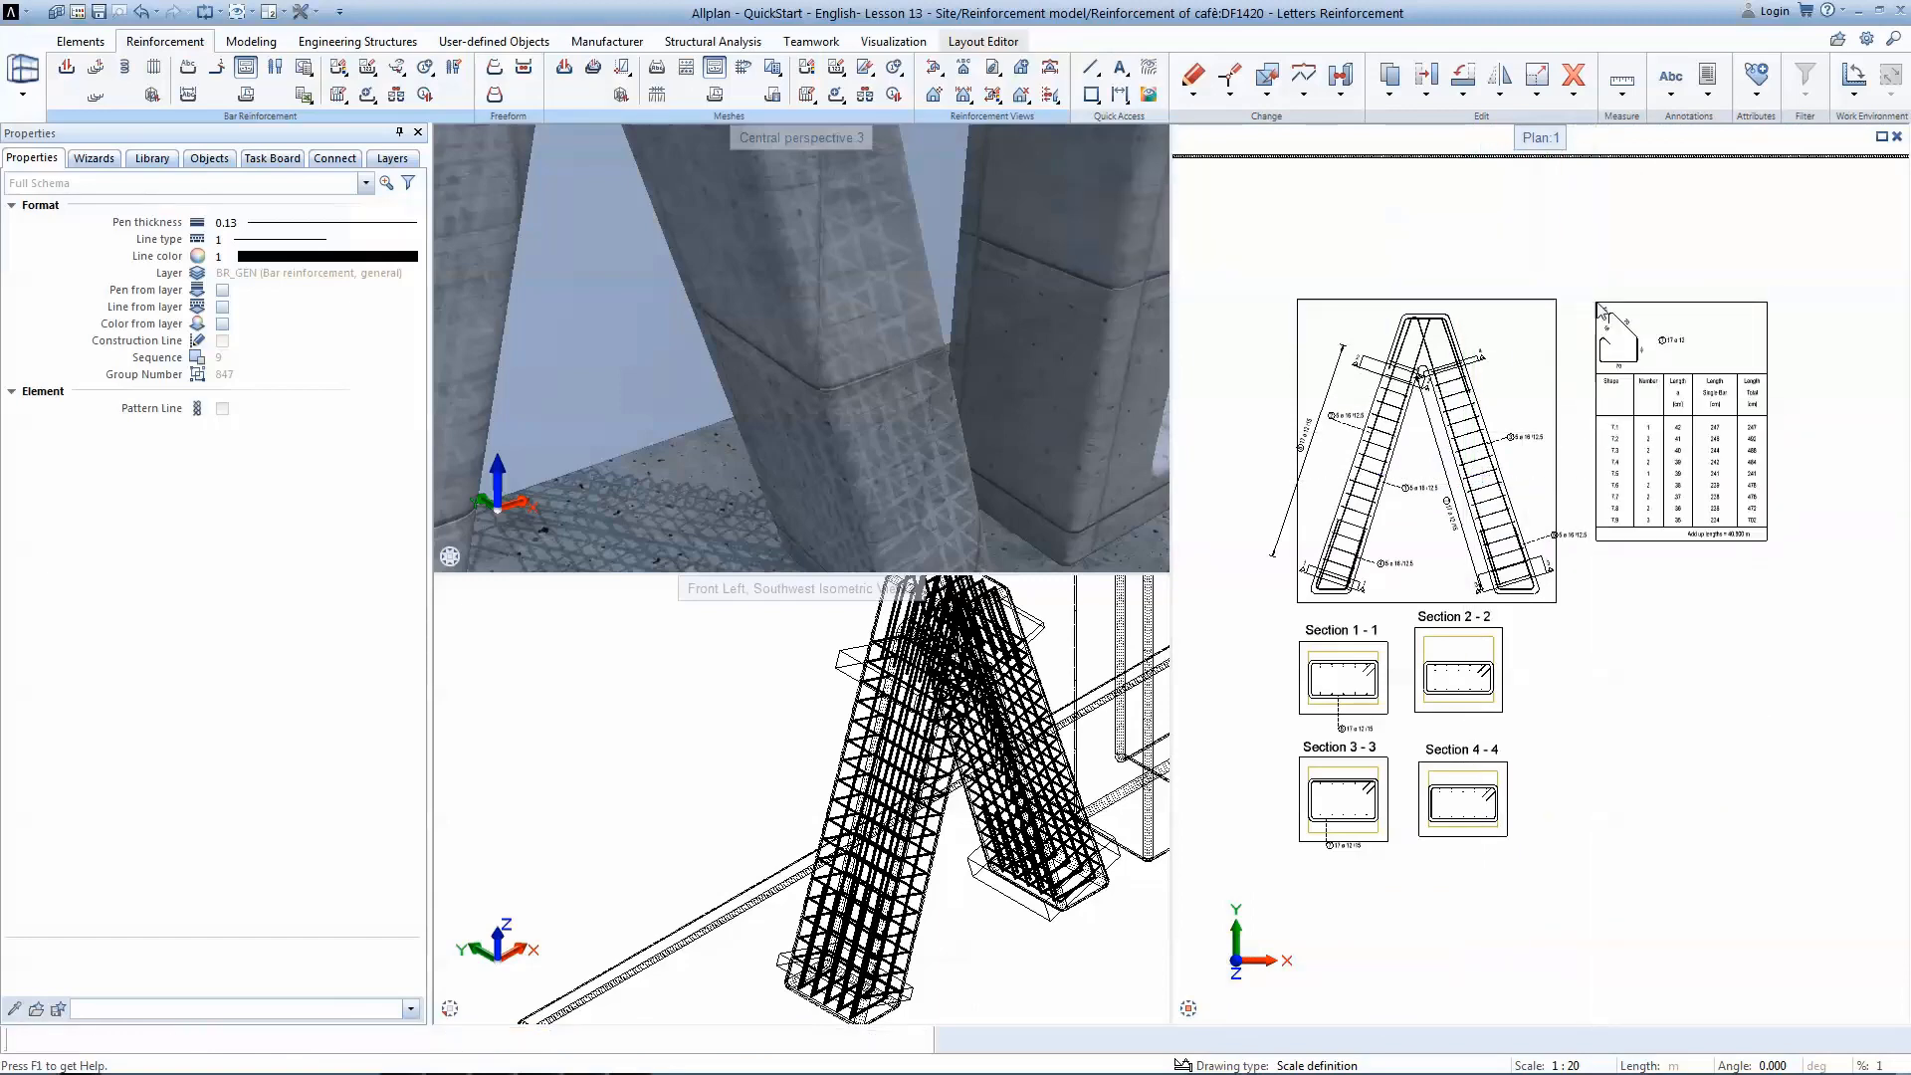
Place a second full schema table for bar 7 (17 ø12) beside the plan.
scroll(1716, 403, up, 4)
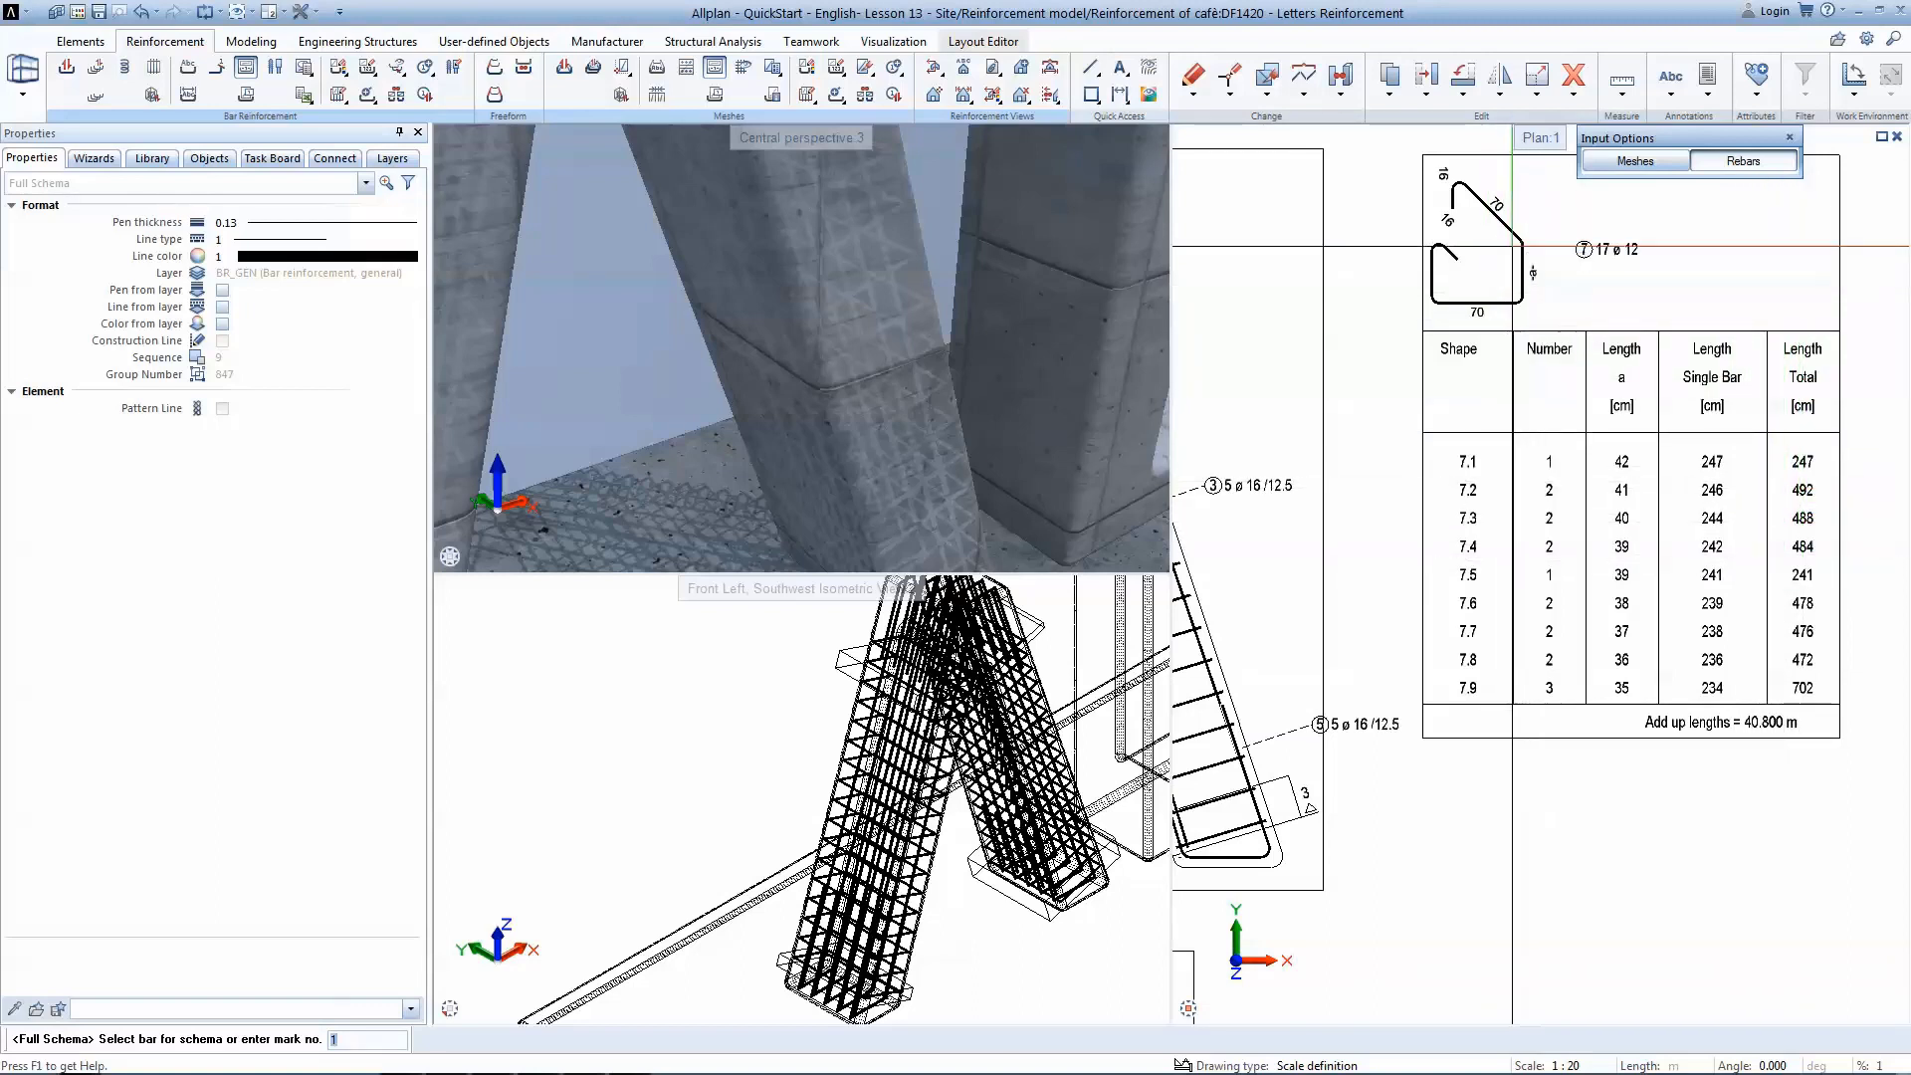
scroll(1413, 472, down, 4)
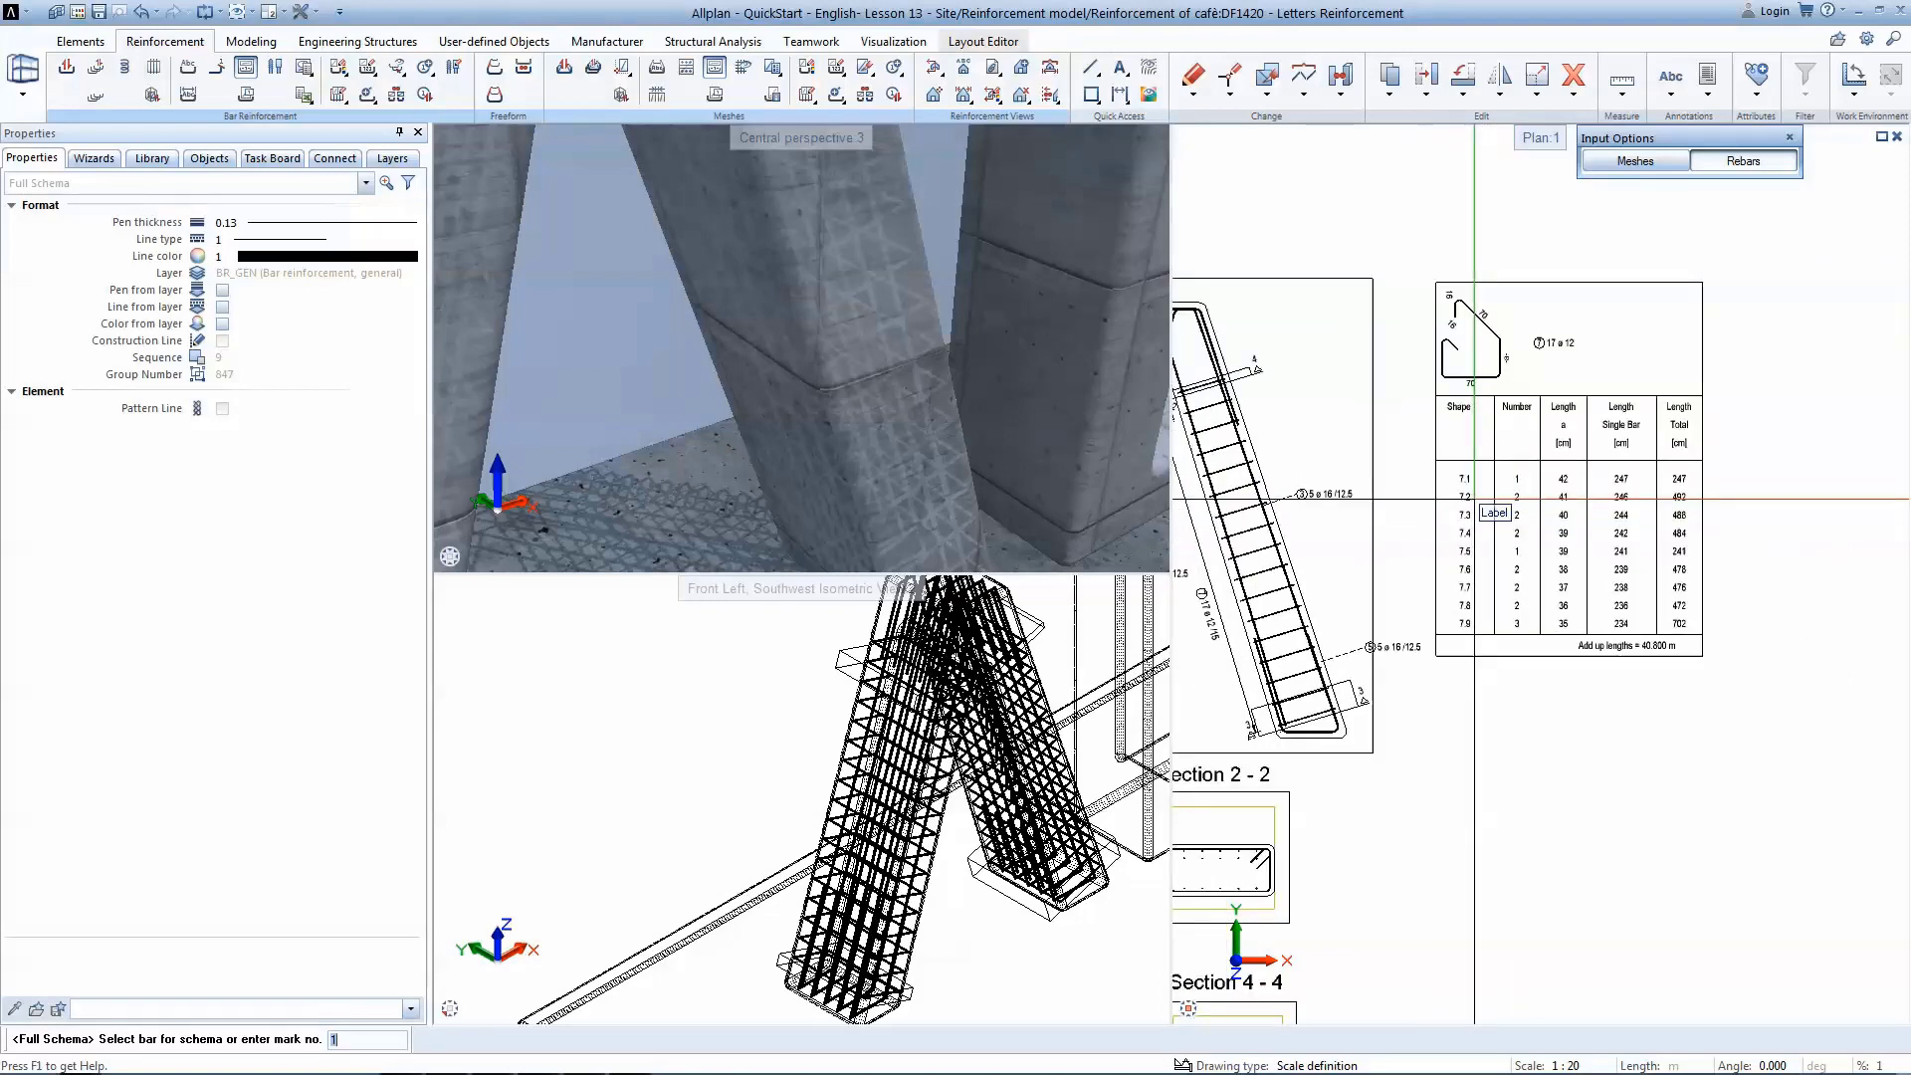
click(1212, 391)
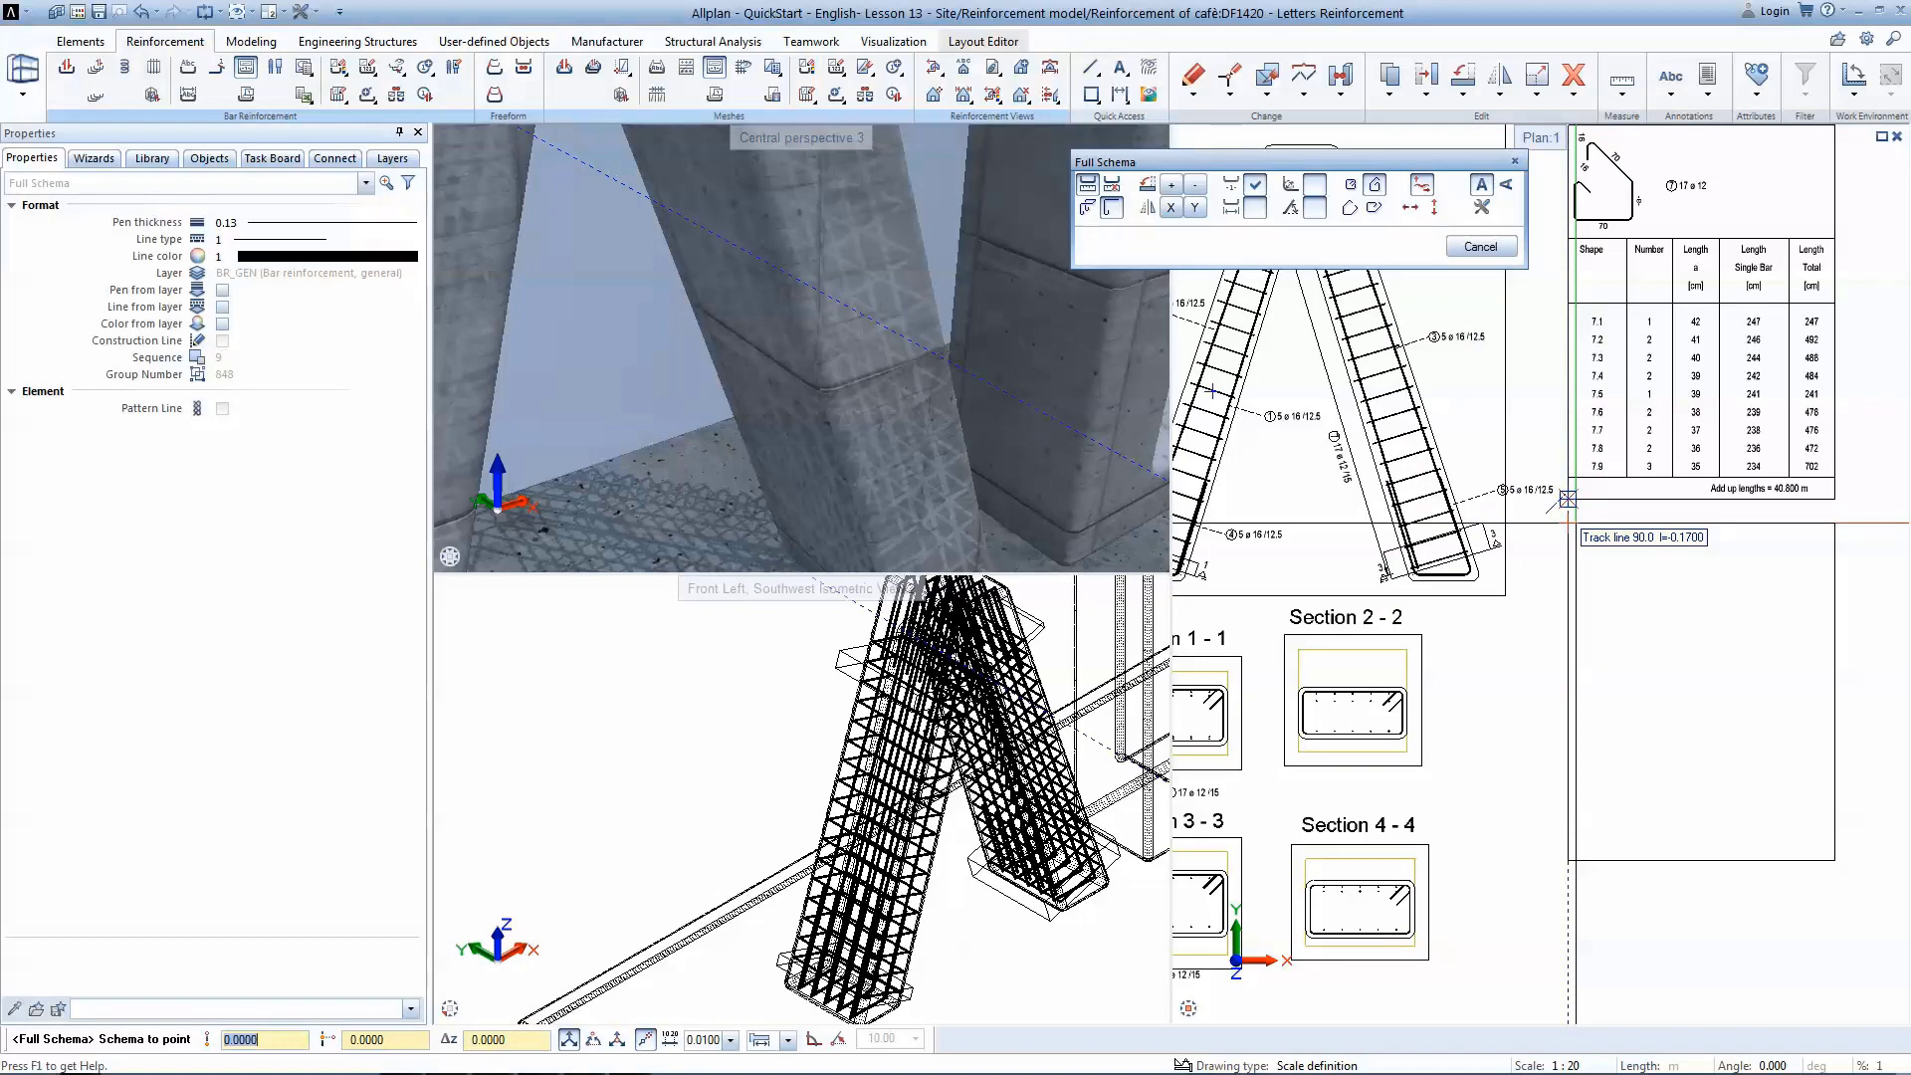
click(1567, 501)
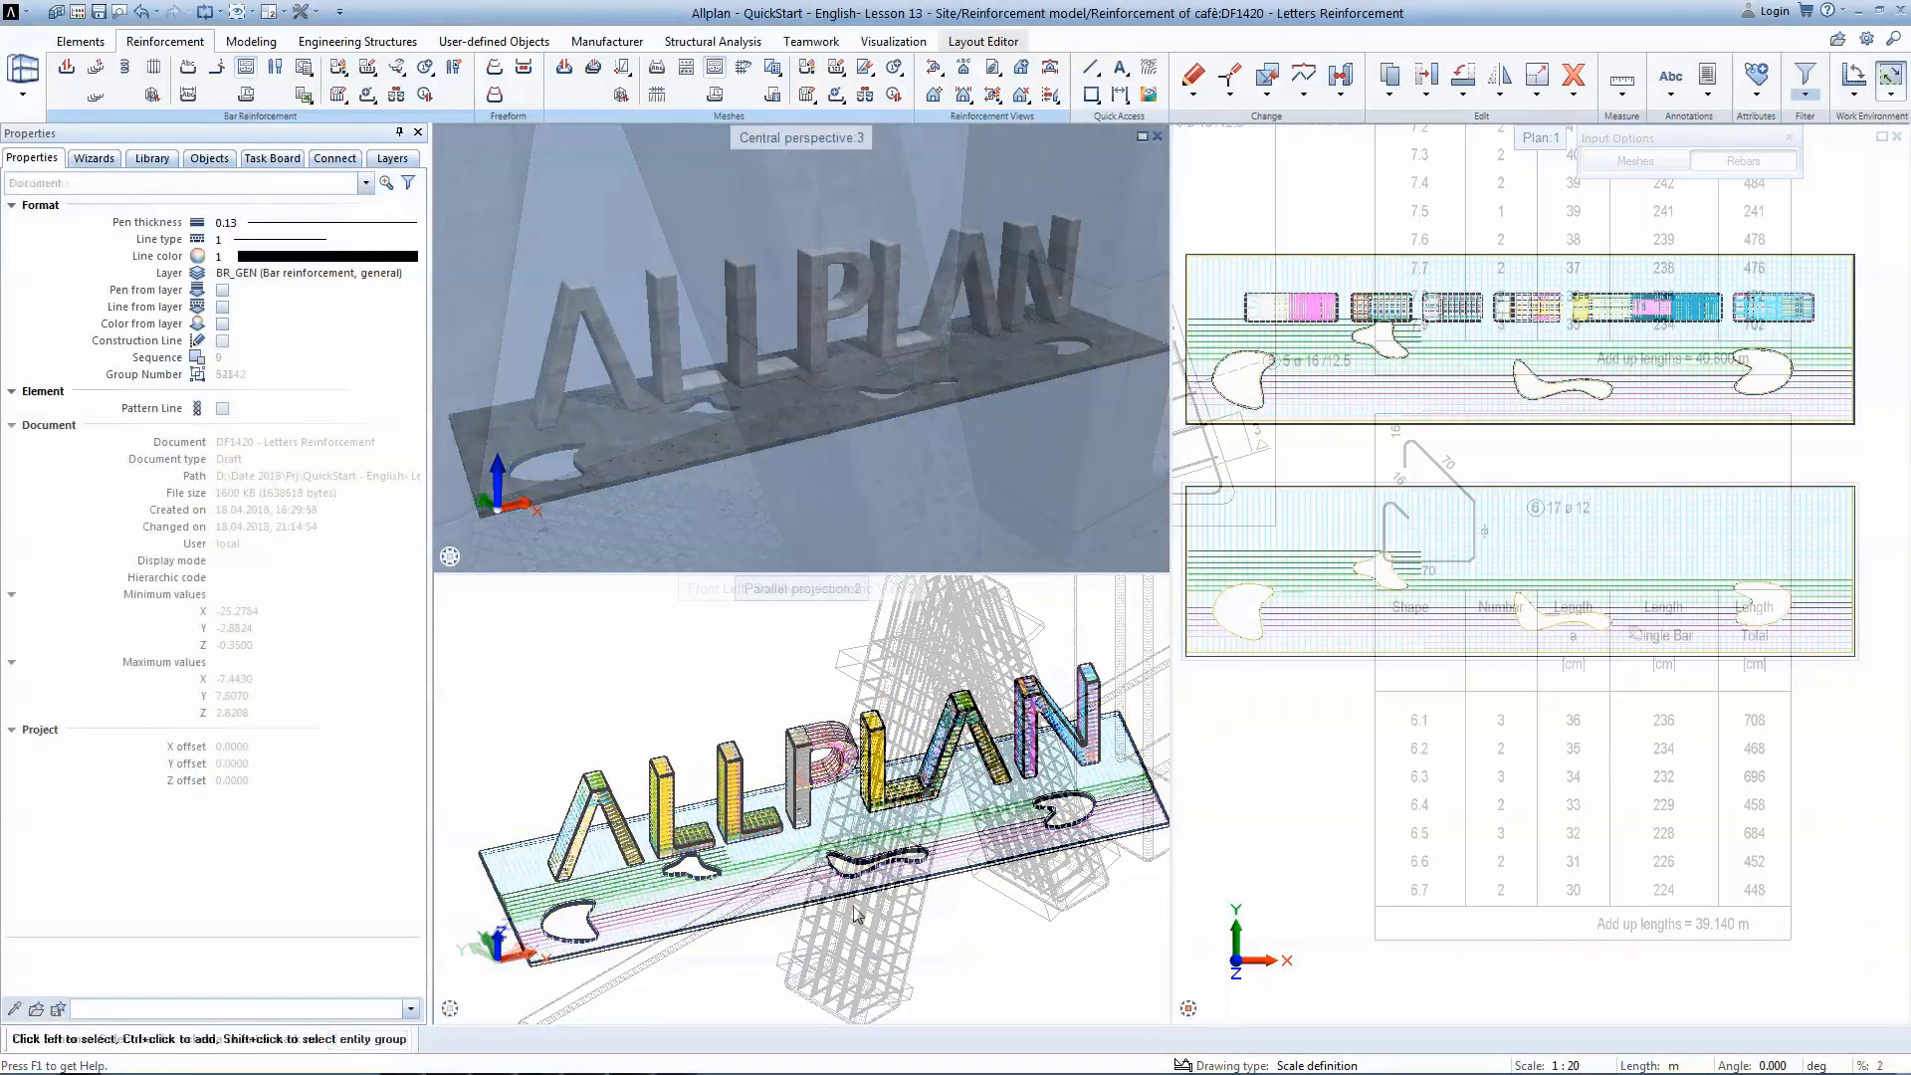
Add the '40 Bar schedule - bending shapes' legend beside the ALLPLAN letters plan.
shift+middle_drag(858, 916, 859, 933)
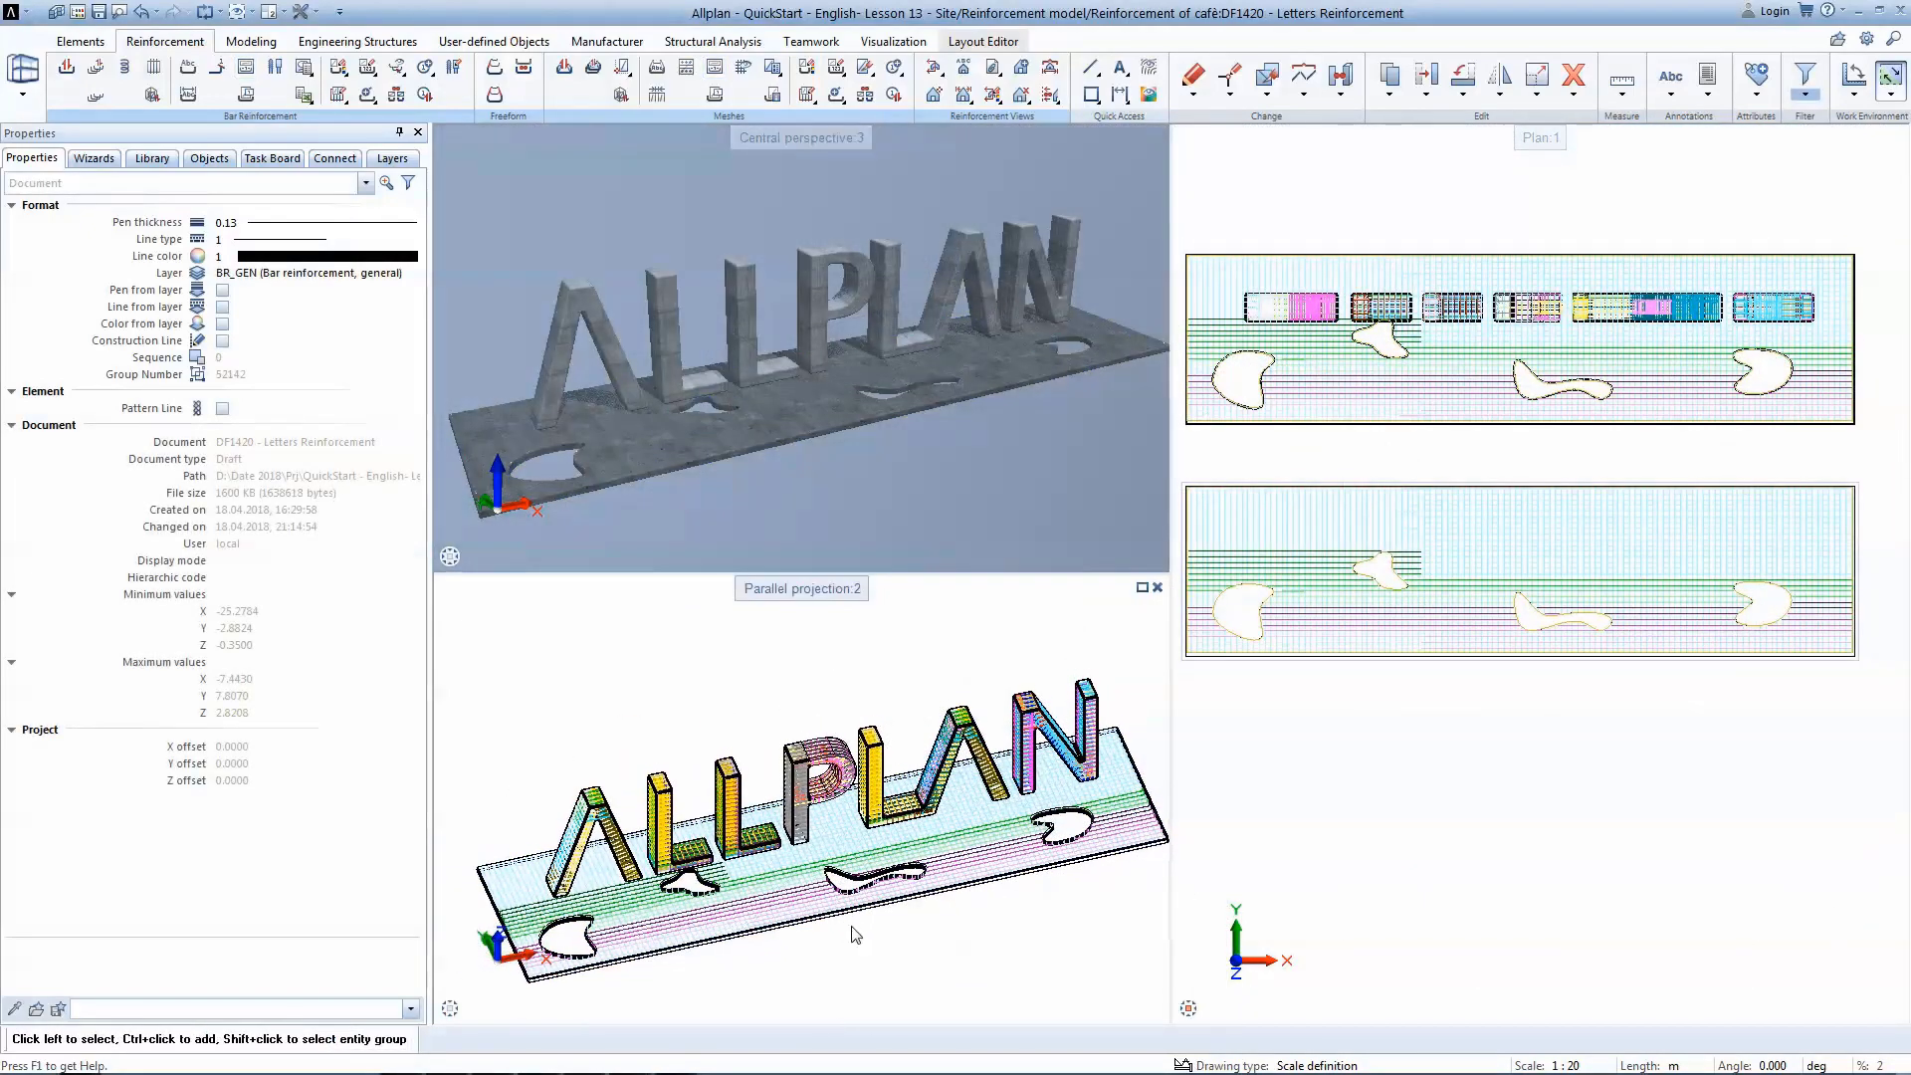
scroll(1257, 541, down, 2)
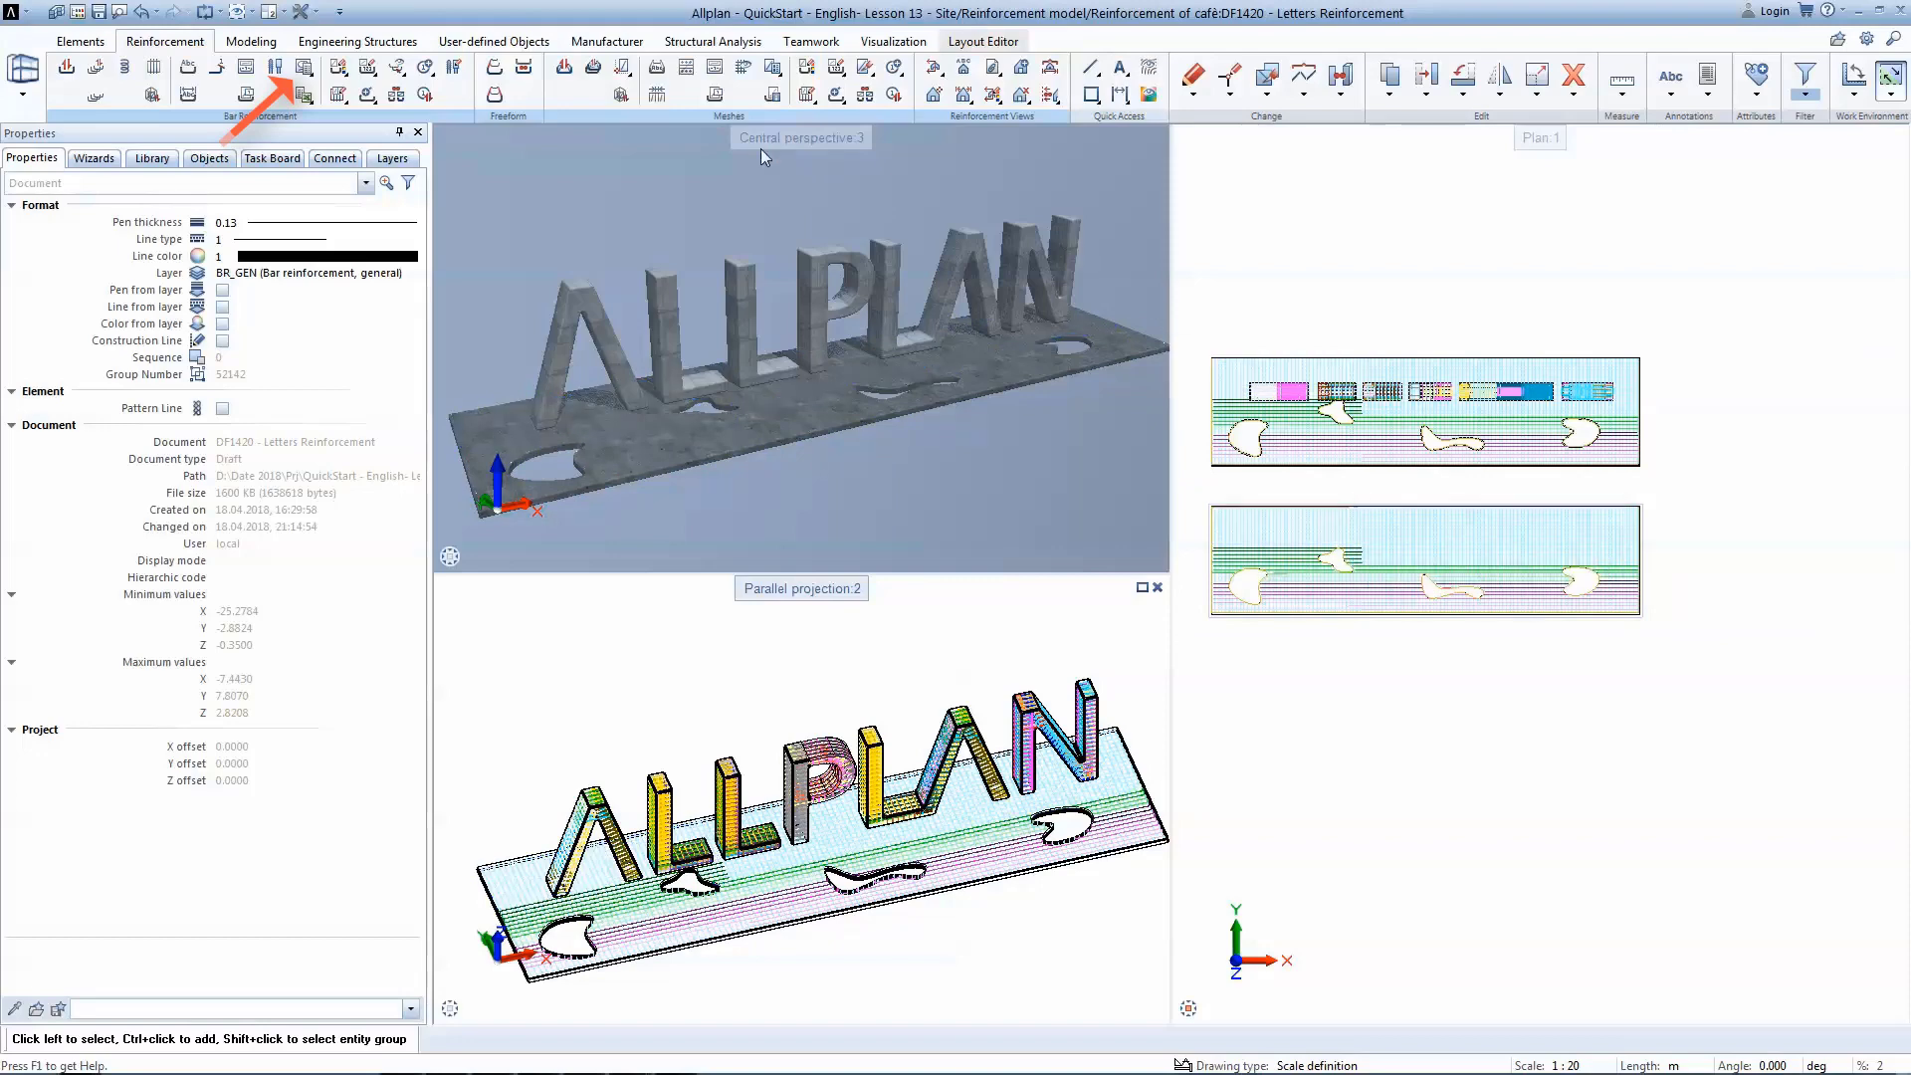
click(328, 112)
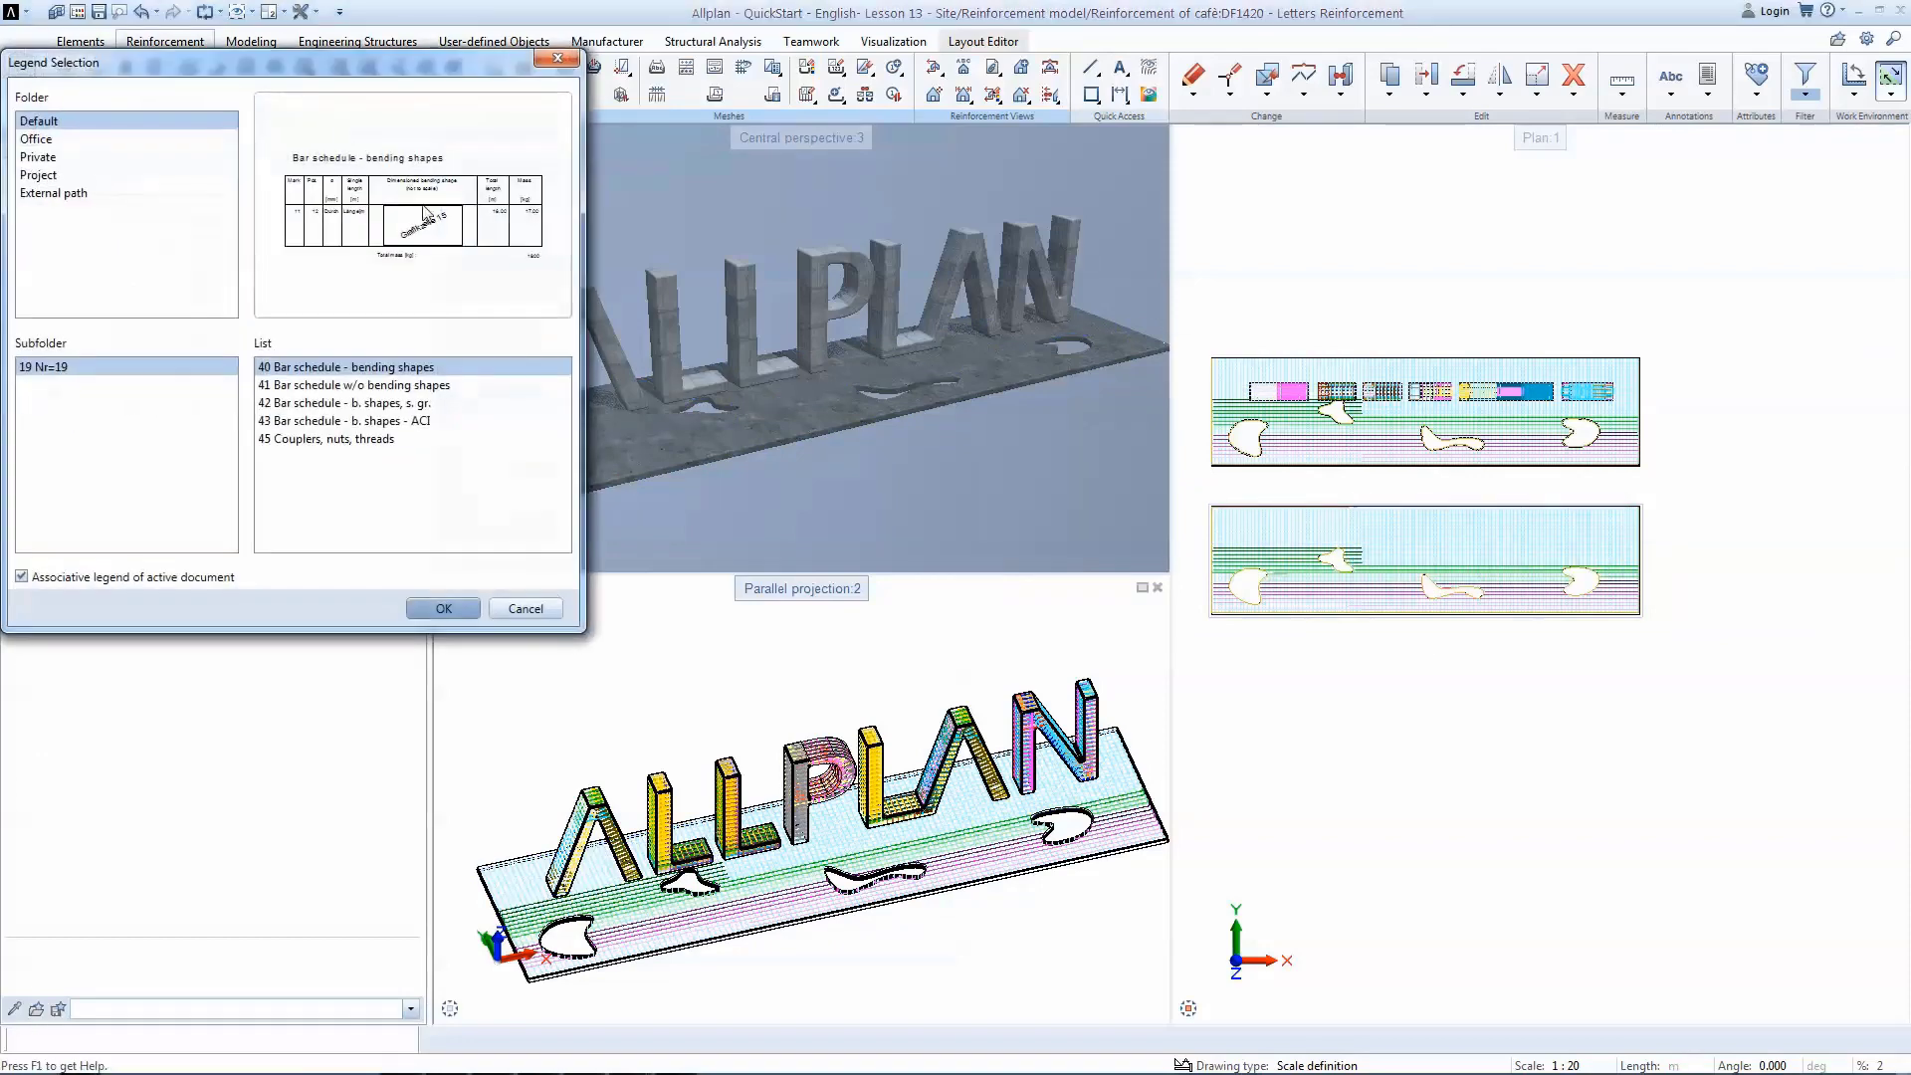
click(443, 608)
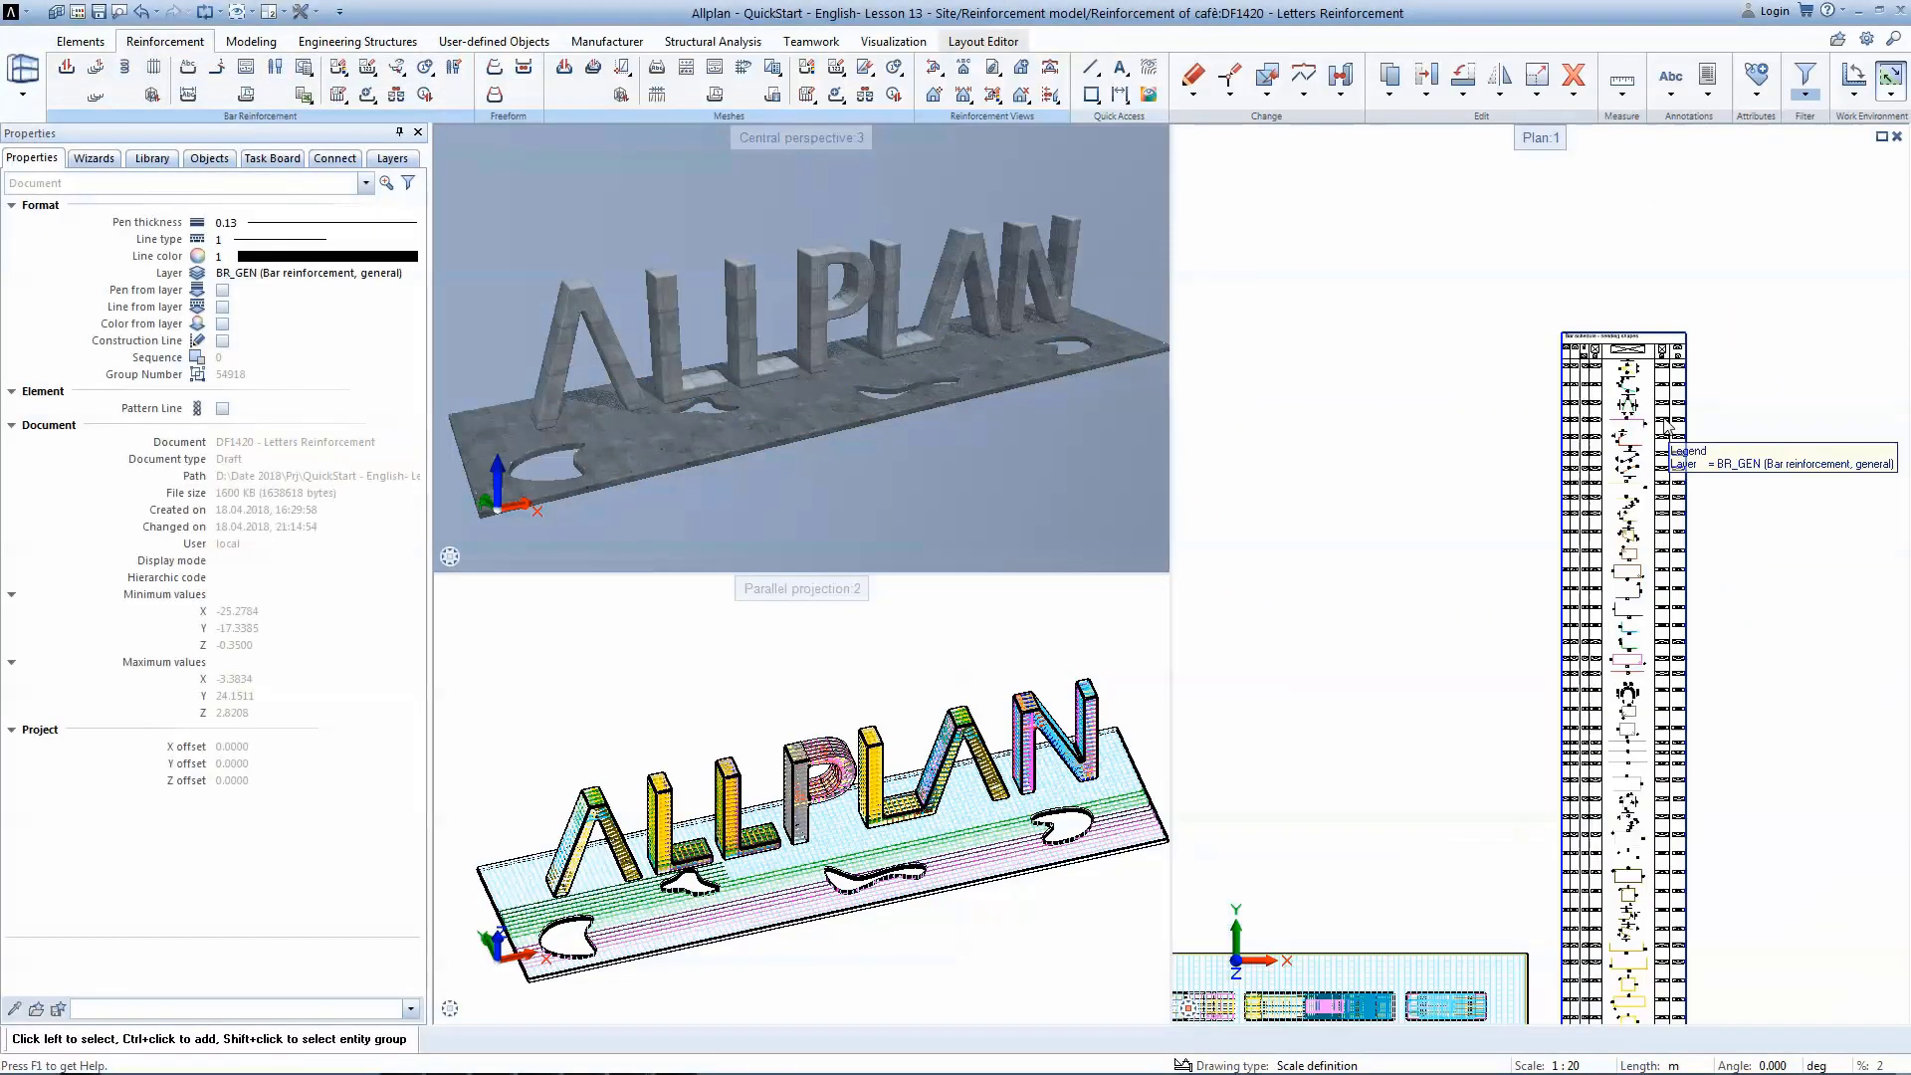